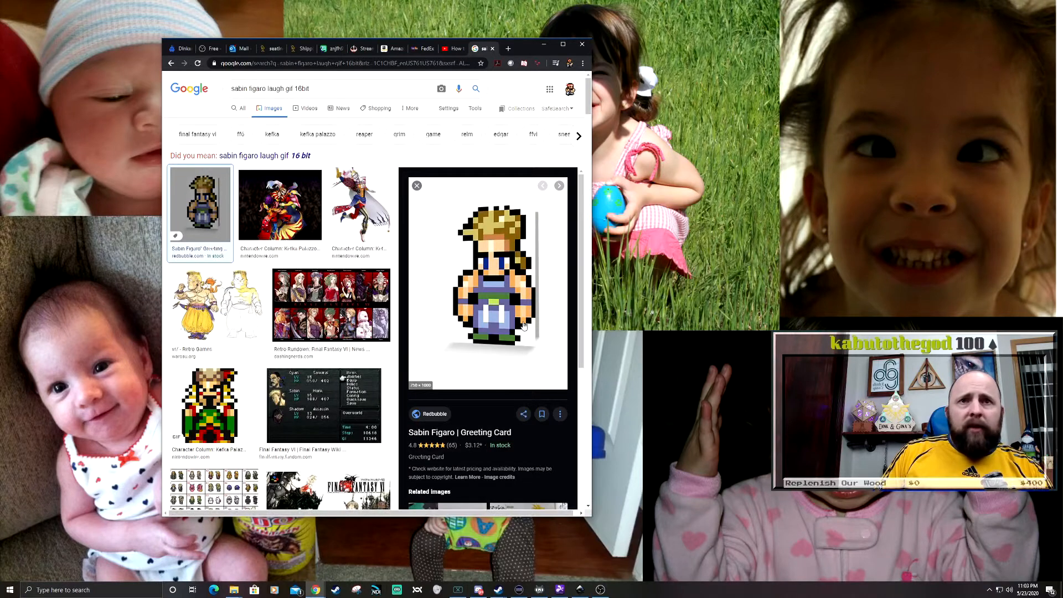
# - Copy the enlarged Sabin Figaro sprite image from the image search results
pyautogui.rightClick(483, 275)
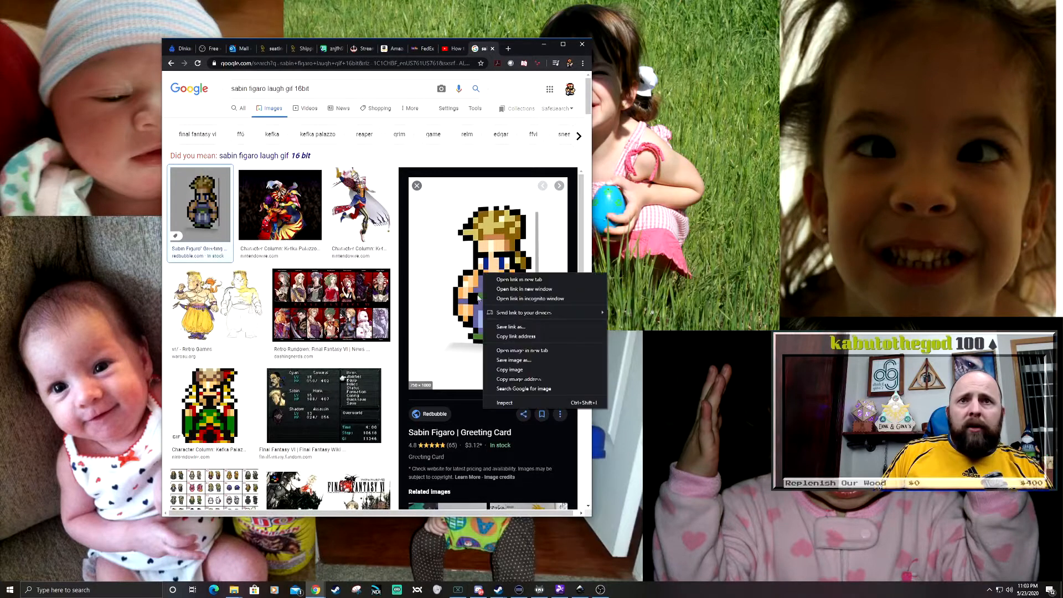
pyautogui.click(530, 369)
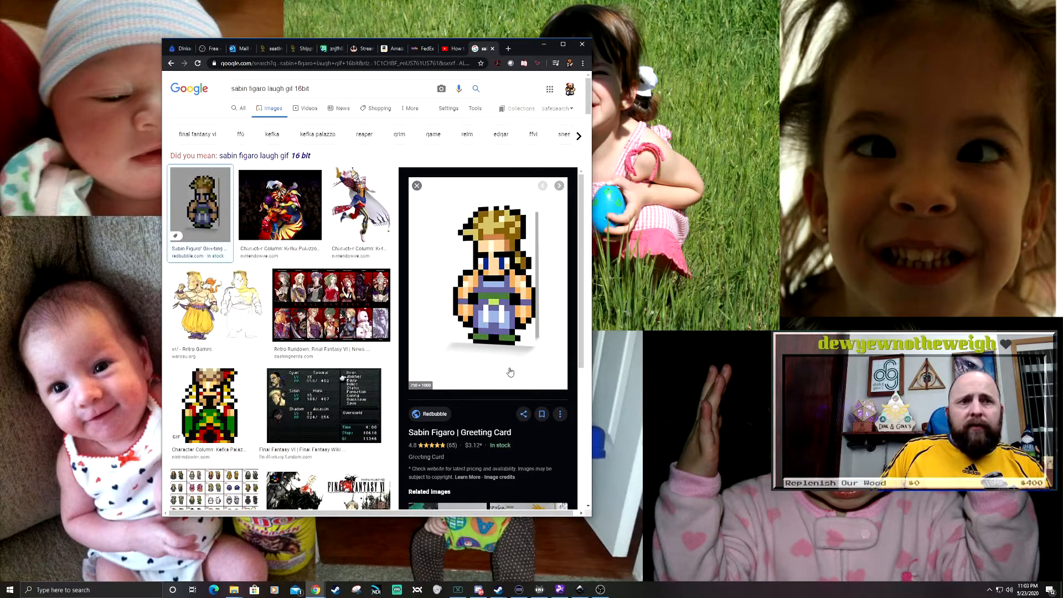
# - Search the web for "inkscape" in a new browser tab and open the official inkscape.org site
pyautogui.click(508, 49)
pyautogui.write('inkscap')
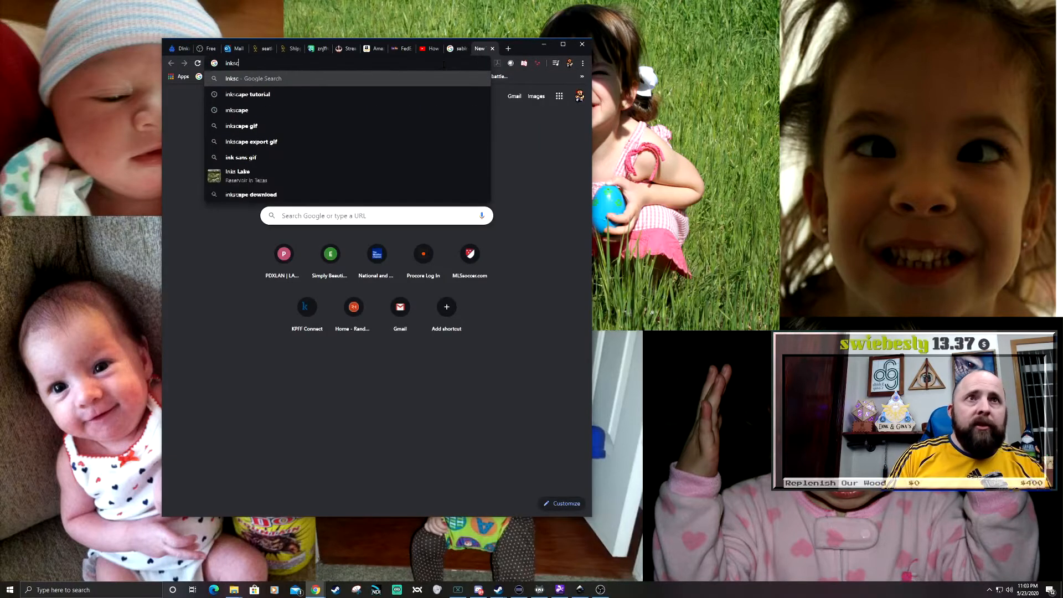
pyautogui.write('e.co')
pyautogui.press('Return')
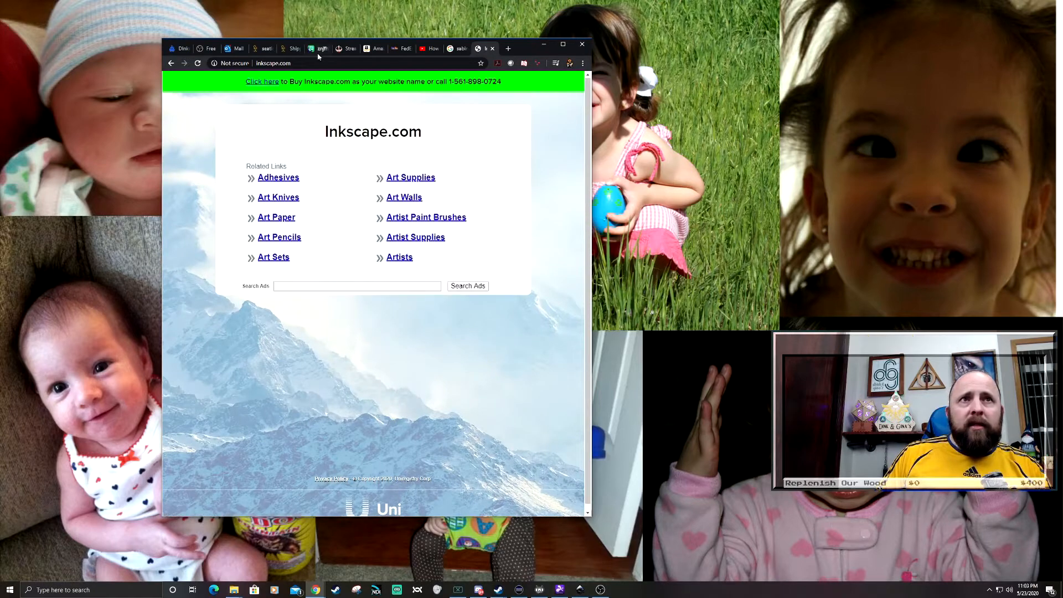
pyautogui.moveTo(310, 63); pyautogui.dragTo(226, 67)
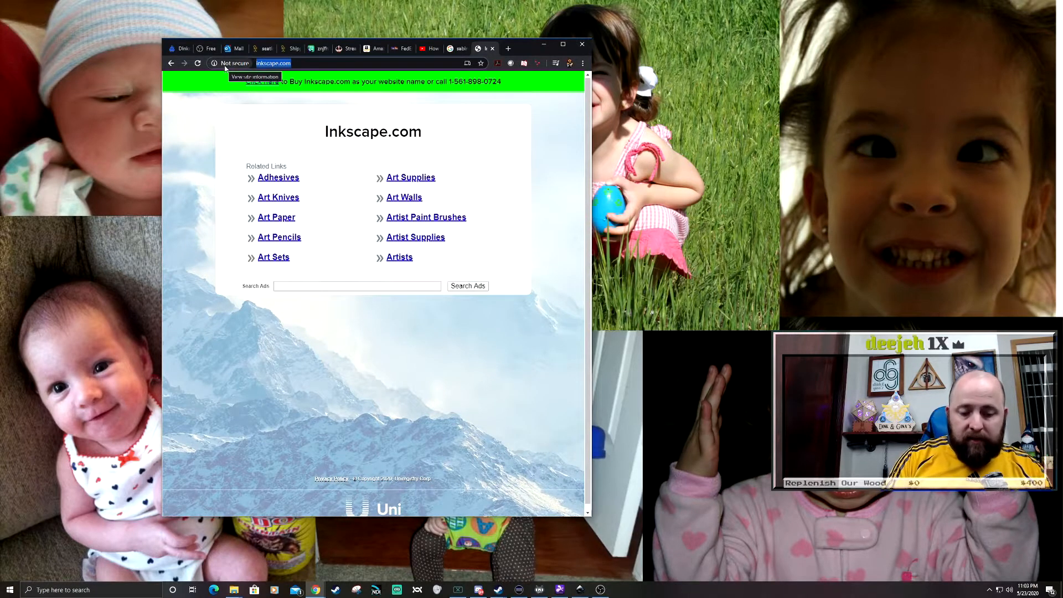
pyautogui.write('inkscape')
pyautogui.press('Return')
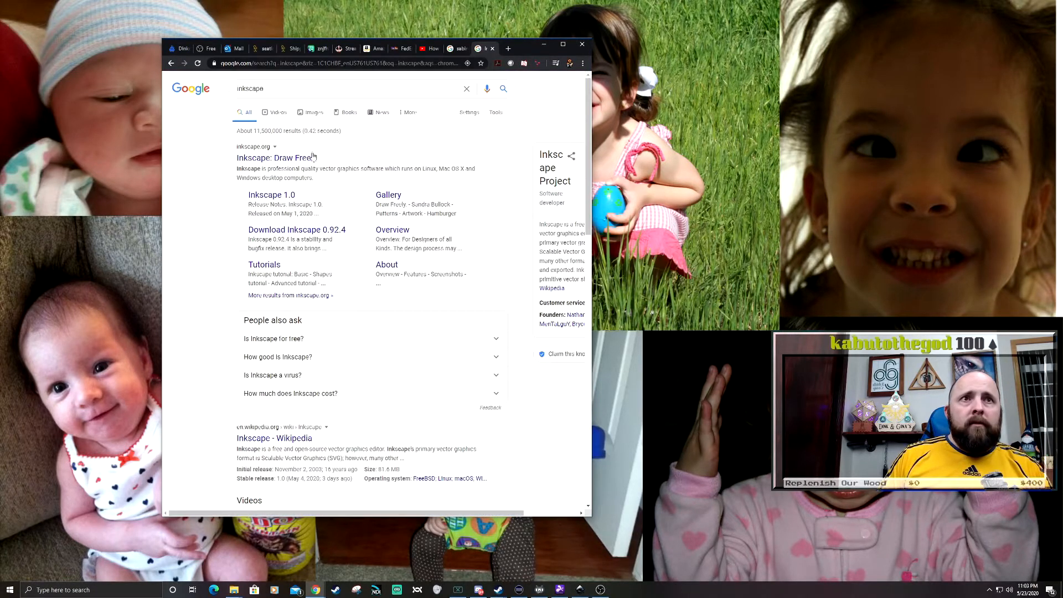
pyautogui.click(273, 159)
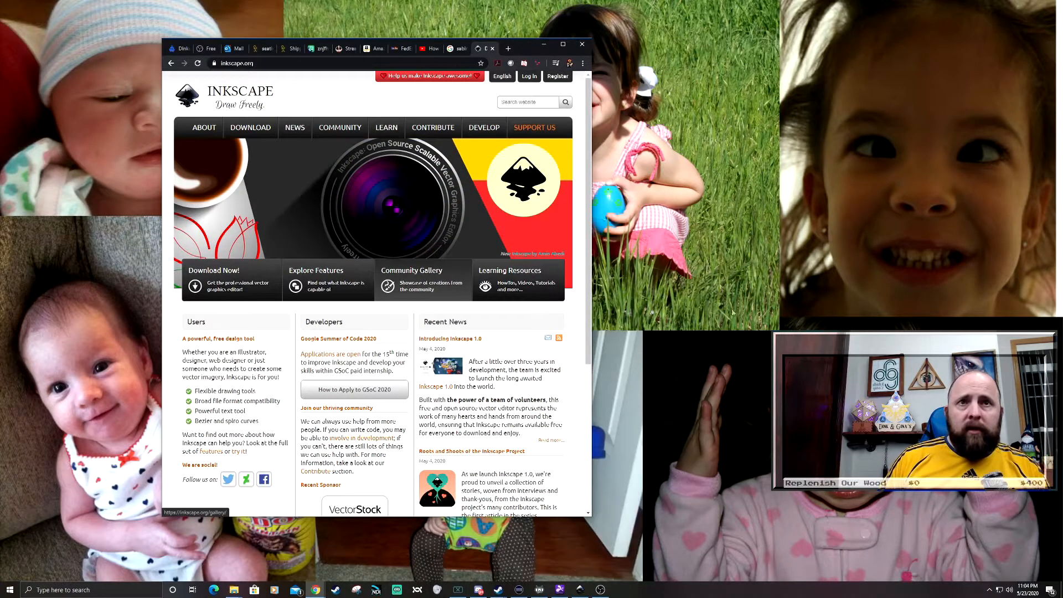
# - Switch to the open Inkscape document and move the bearded sprite farther away from the page's left edge
pyautogui.moveTo(578, 594)
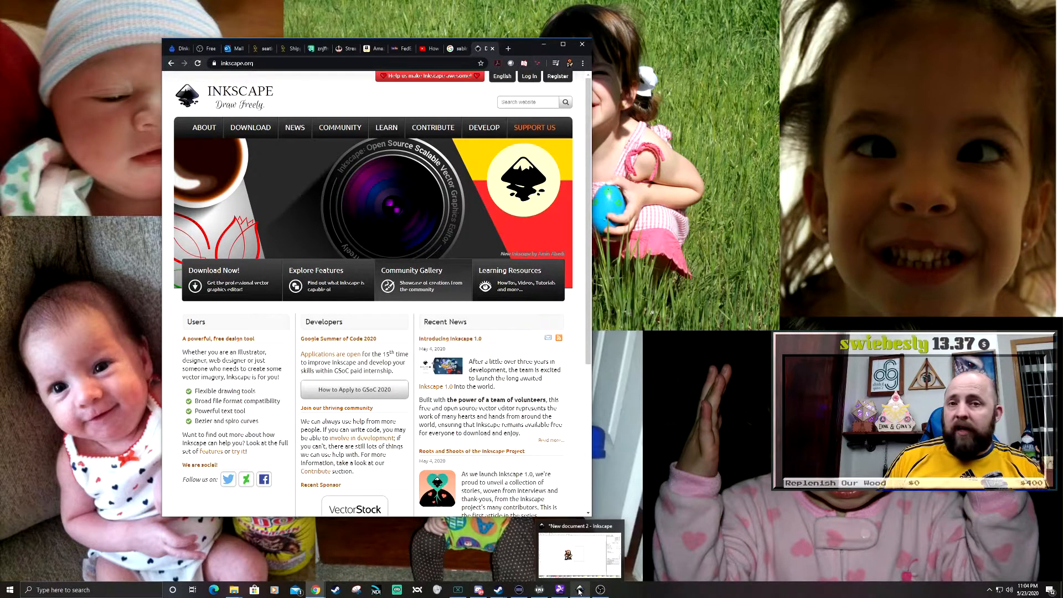
pyautogui.click(579, 592)
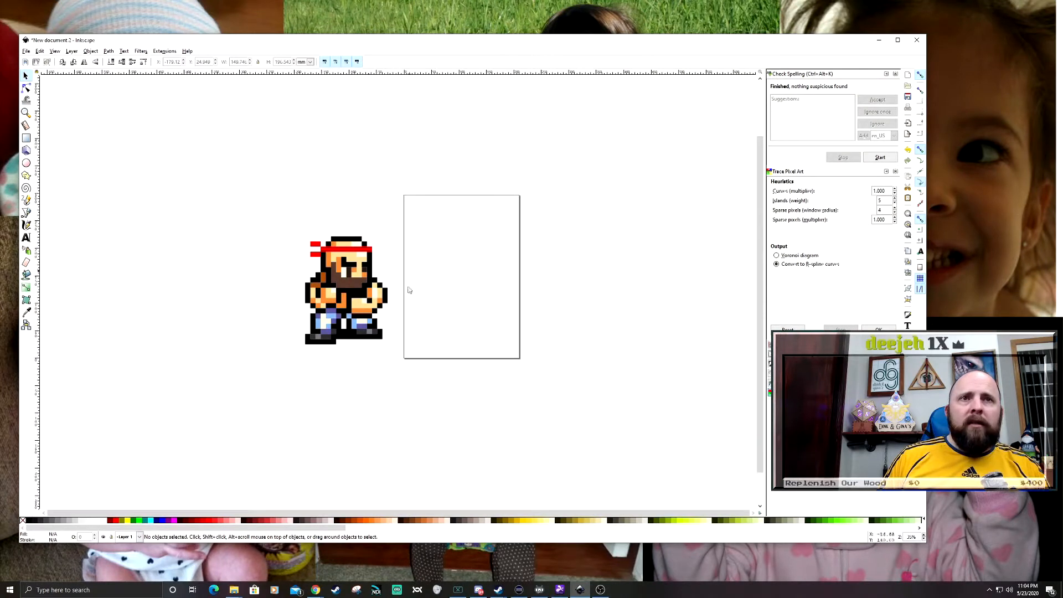
pyautogui.moveTo(373, 289); pyautogui.dragTo(303, 313)
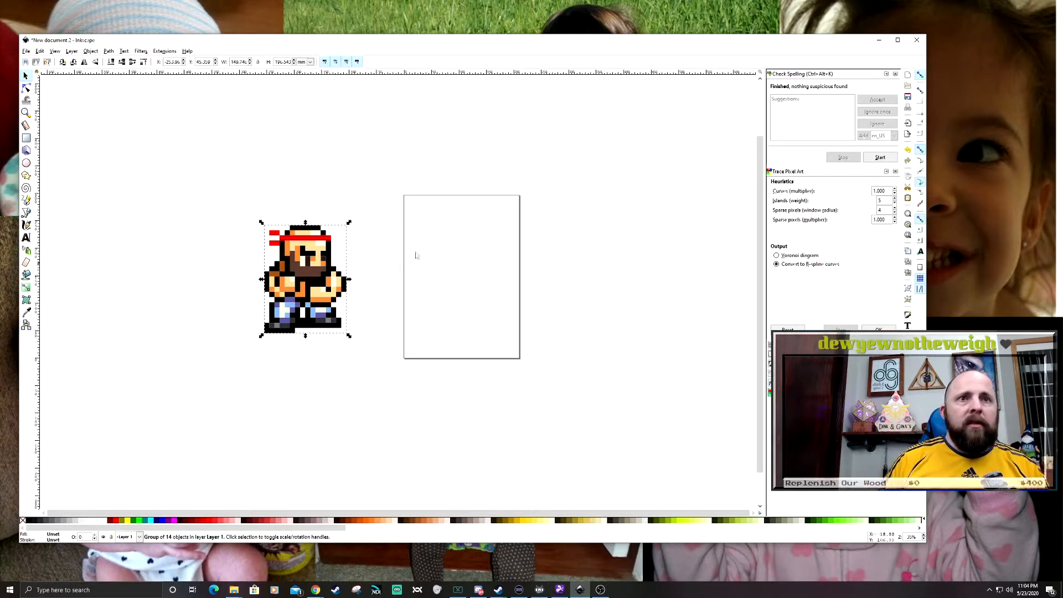
pyautogui.click(364, 418)
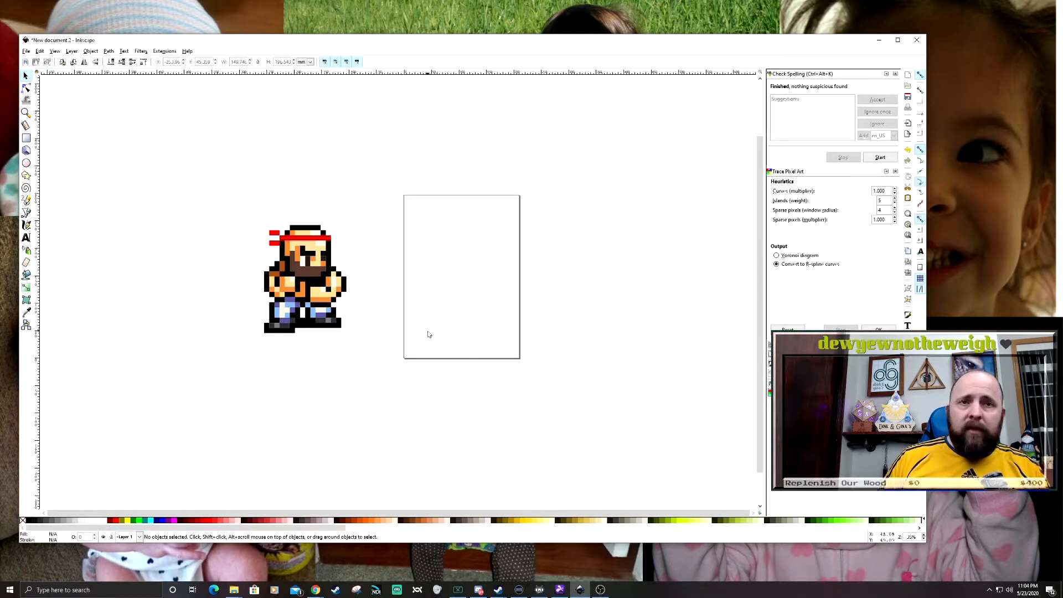
# - Paste the copied Sabin sprite into the drawing and place it below the bearded sprite
pyautogui.rightClick(468, 308)
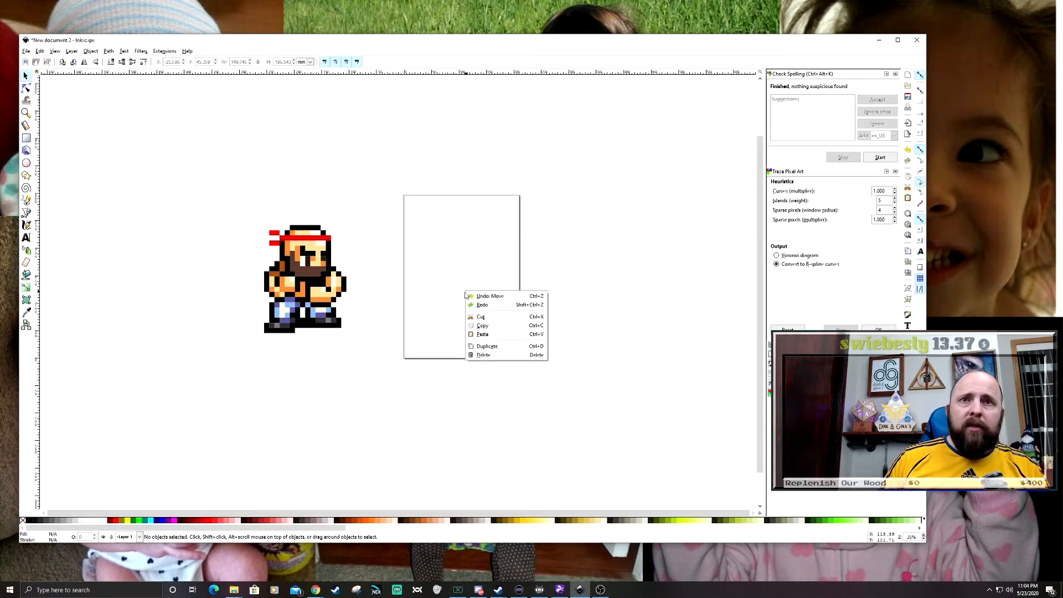
pyautogui.click(487, 332)
pyautogui.moveTo(303, 428); pyautogui.dragTo(555, 307)
pyautogui.click(572, 404)
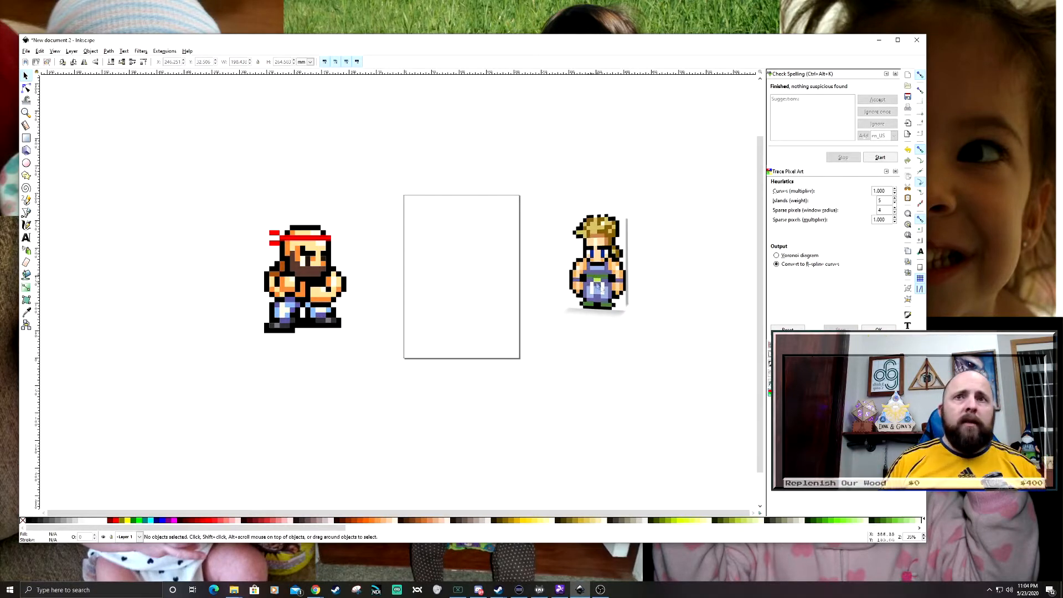
pyautogui.moveTo(597, 286); pyautogui.dragTo(303, 447)
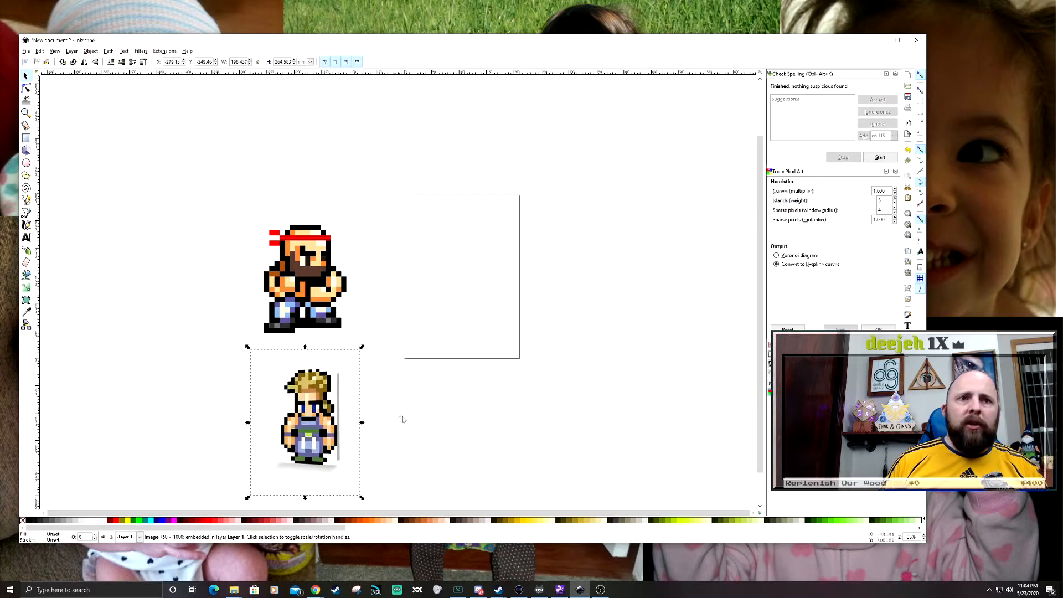
# - Move the Sabin sprite slightly up and left, closer to the bearded sprite, and deselect it
pyautogui.moveTo(423, 426); pyautogui.dragTo(461, 343)
pyautogui.click(450, 372)
pyautogui.scroll(4, 338, 347)
pyautogui.scroll(-2, 339, 343)
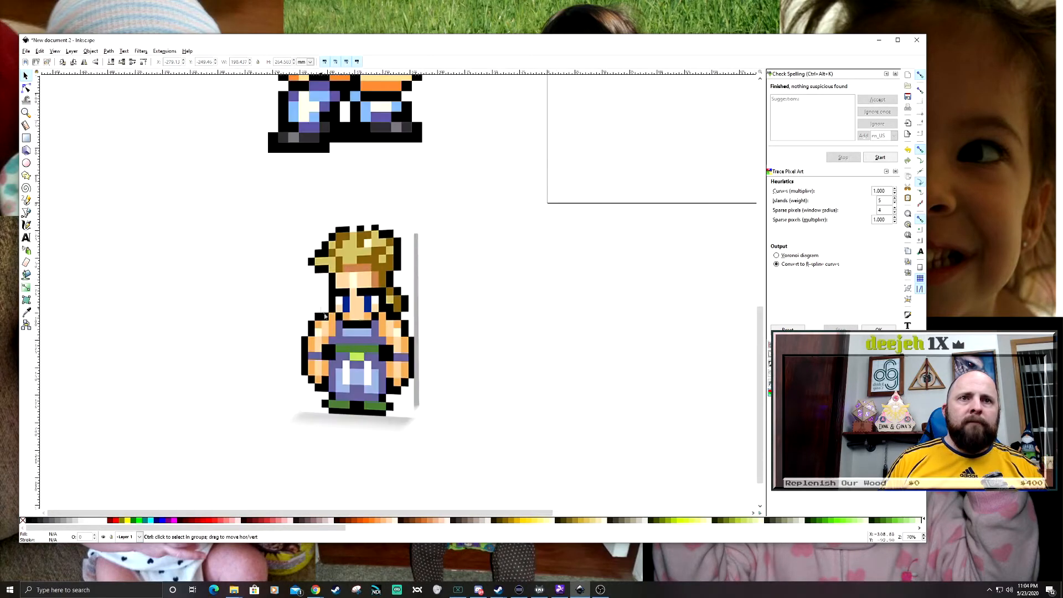
pyautogui.moveTo(541, 313); pyautogui.dragTo(522, 344)
pyautogui.click(383, 361)
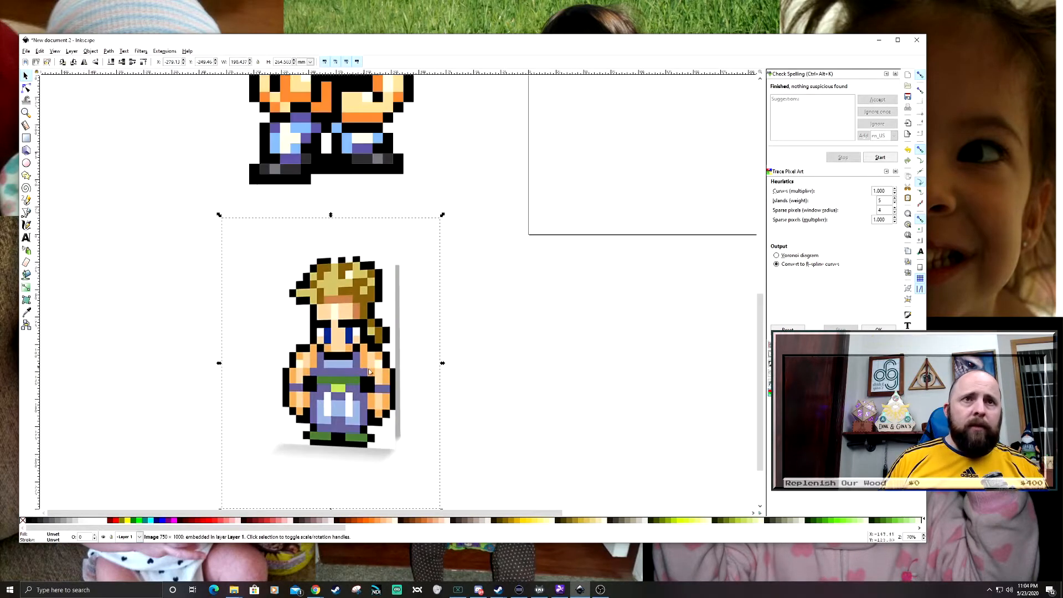
pyautogui.moveTo(383, 361); pyautogui.dragTo(370, 333)
pyautogui.click(537, 399)
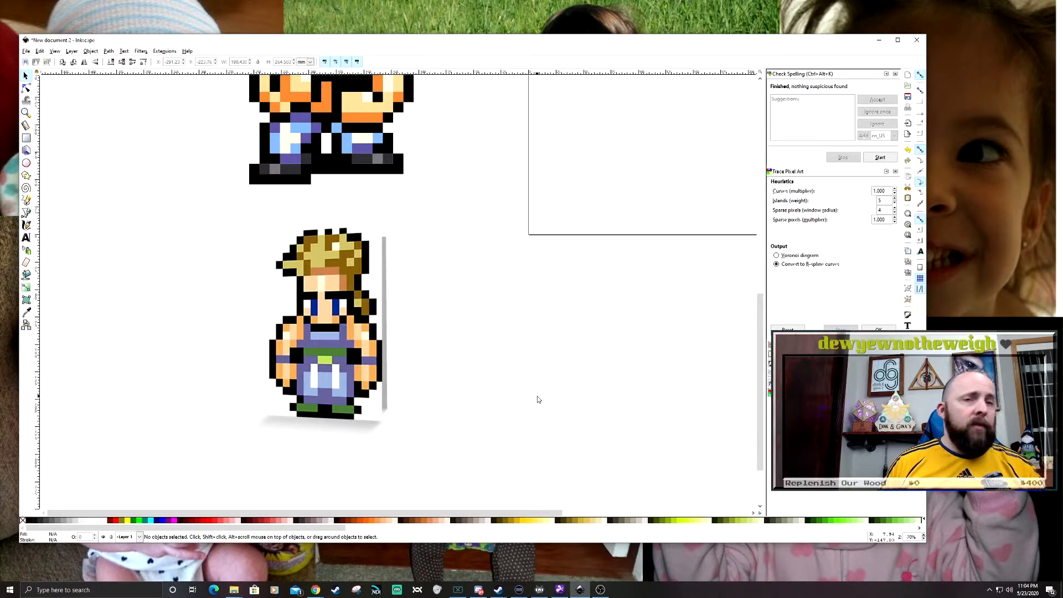
# - Draw a brown square about 12.5 mm wide to the right of the Sabin sprite, and move it level with the sprite's feet
pyautogui.moveTo(405, 305); pyautogui.dragTo(342, 280)
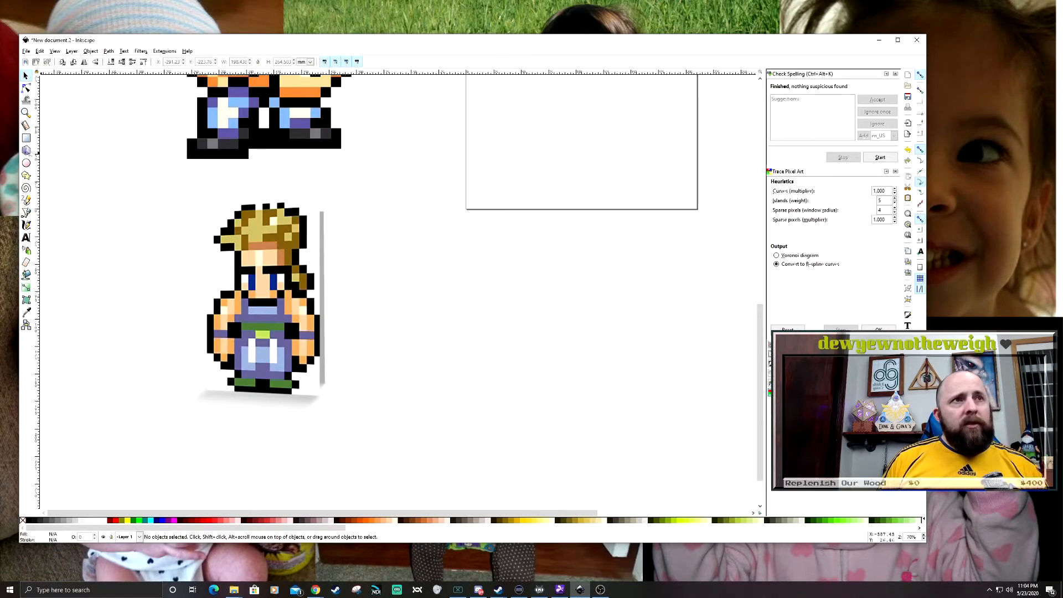
pyautogui.click(25, 138)
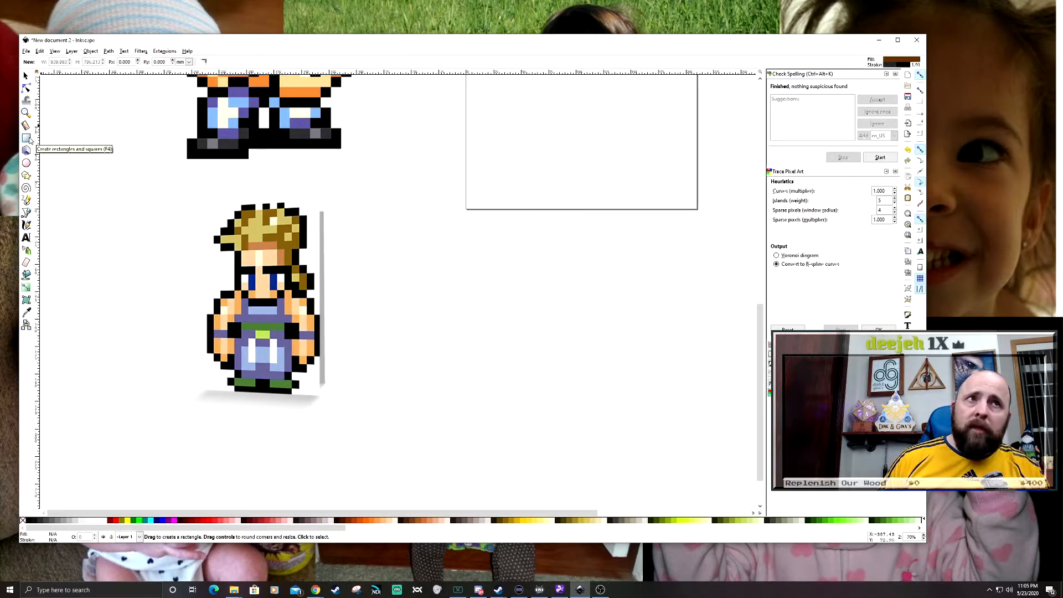
pyautogui.moveTo(408, 289); pyautogui.dragTo(427, 302)
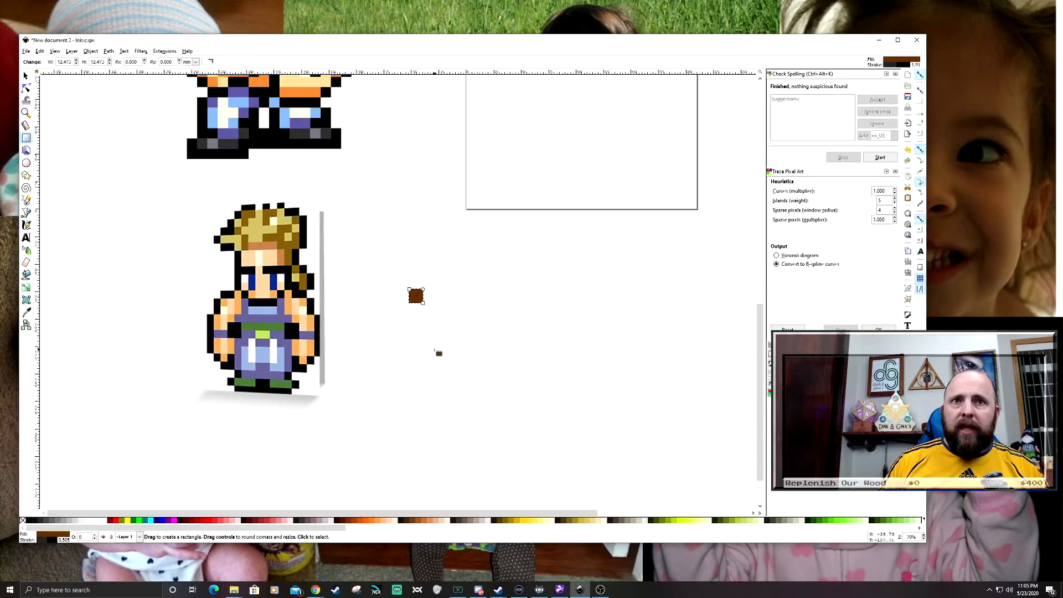
pyautogui.press('s')
pyautogui.moveTo(421, 304); pyautogui.dragTo(429, 394)
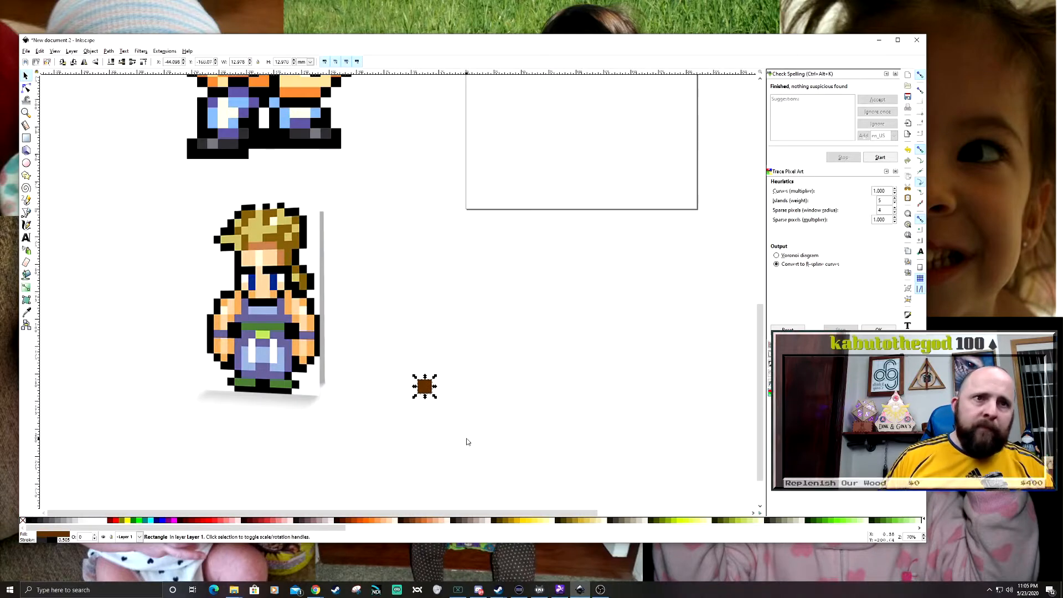
# - Shrink the brown square proportionally to about 7.1 mm, close to the size of one sprite pixel
pyautogui.scroll(2, 498, 375)
pyautogui.moveTo(496, 363); pyautogui.dragTo(610, 387)
pyautogui.moveTo(569, 348); pyautogui.dragTo(507, 355)
pyautogui.click(529, 379)
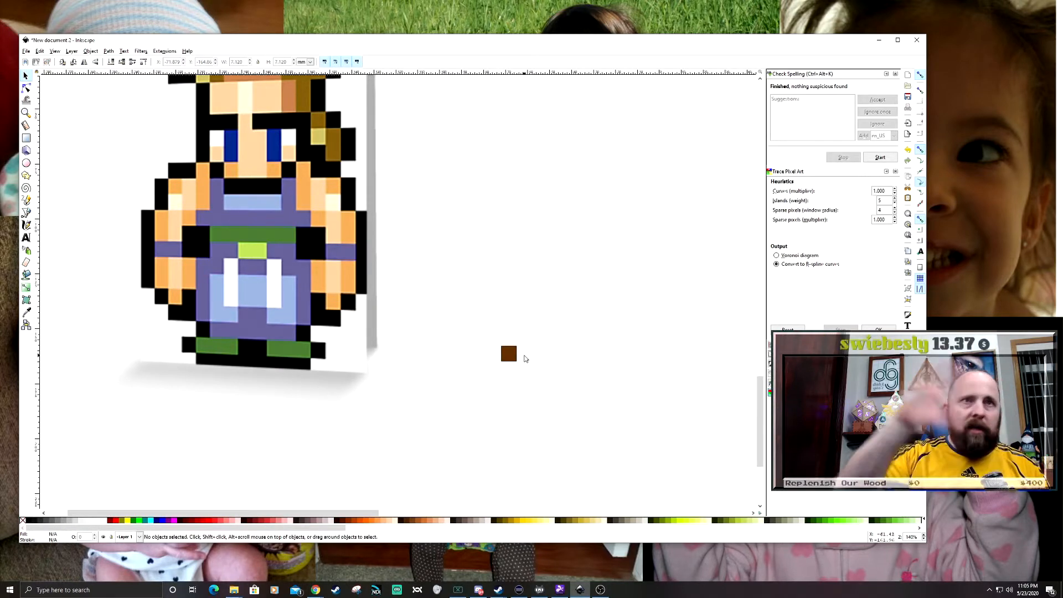
# - Select the small brown square and try several palette fill colours on it, including pink, ending with no fill
pyautogui.scroll(-3, 529, 355)
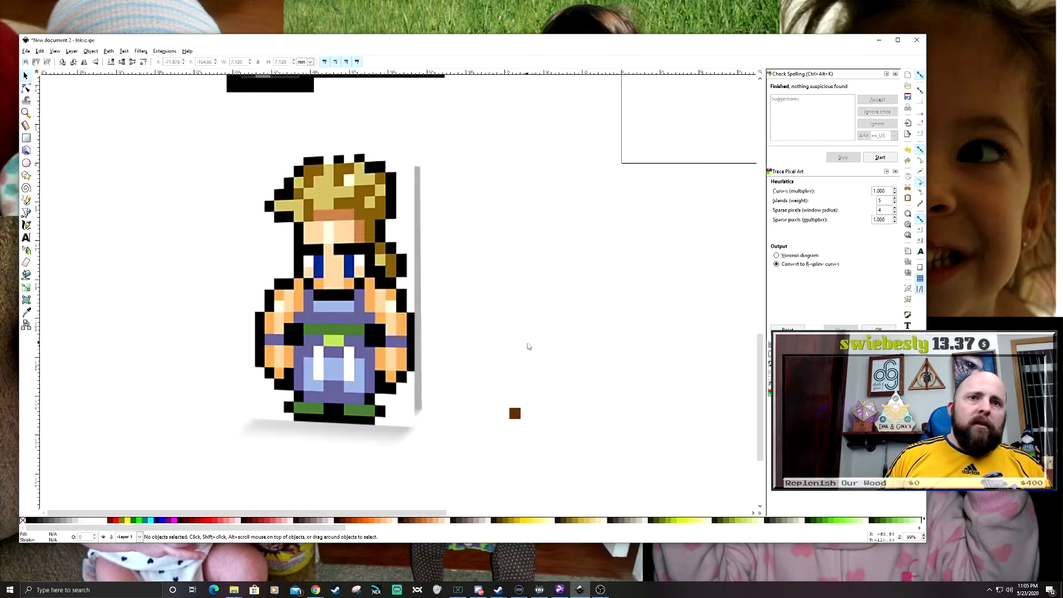
pyautogui.scroll(-2, 526, 344)
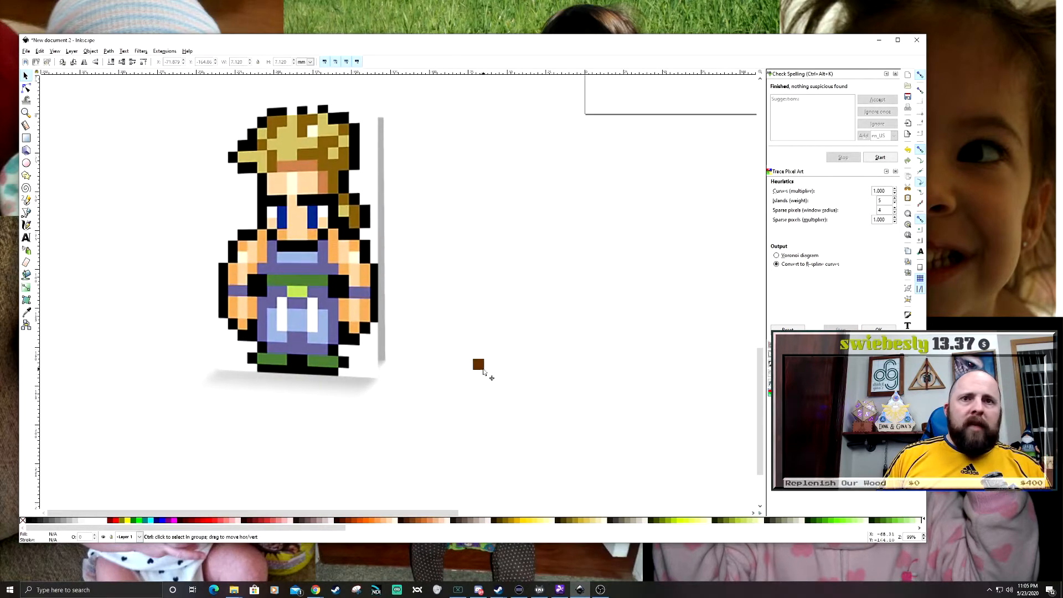
pyautogui.scroll(3, 481, 377)
pyautogui.moveTo(486, 370); pyautogui.dragTo(481, 393)
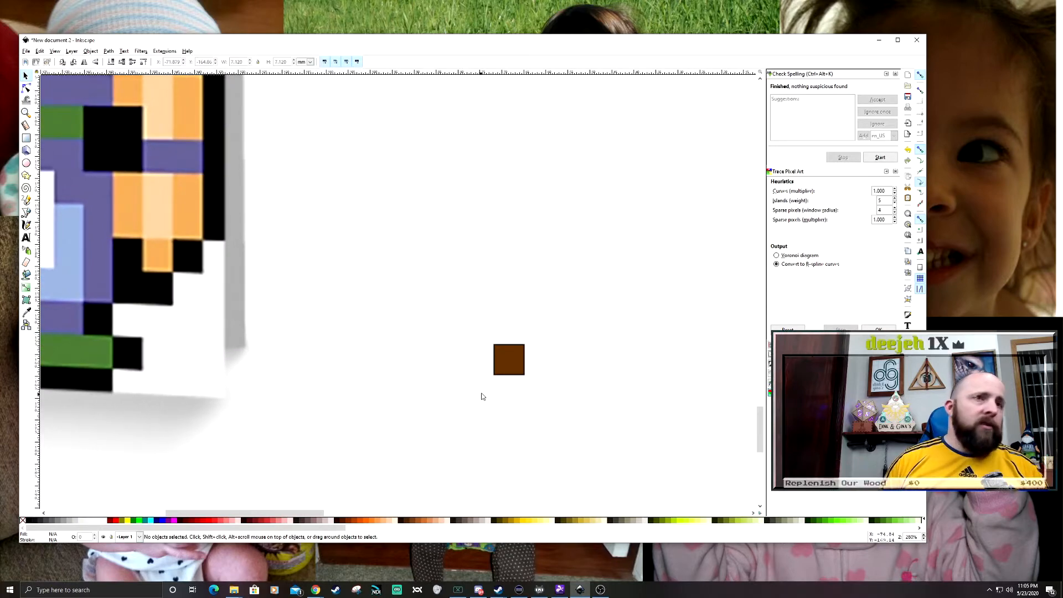
pyautogui.click(498, 353)
pyautogui.moveTo(462, 309); pyautogui.dragTo(505, 334)
pyautogui.moveTo(548, 304); pyautogui.dragTo(454, 289)
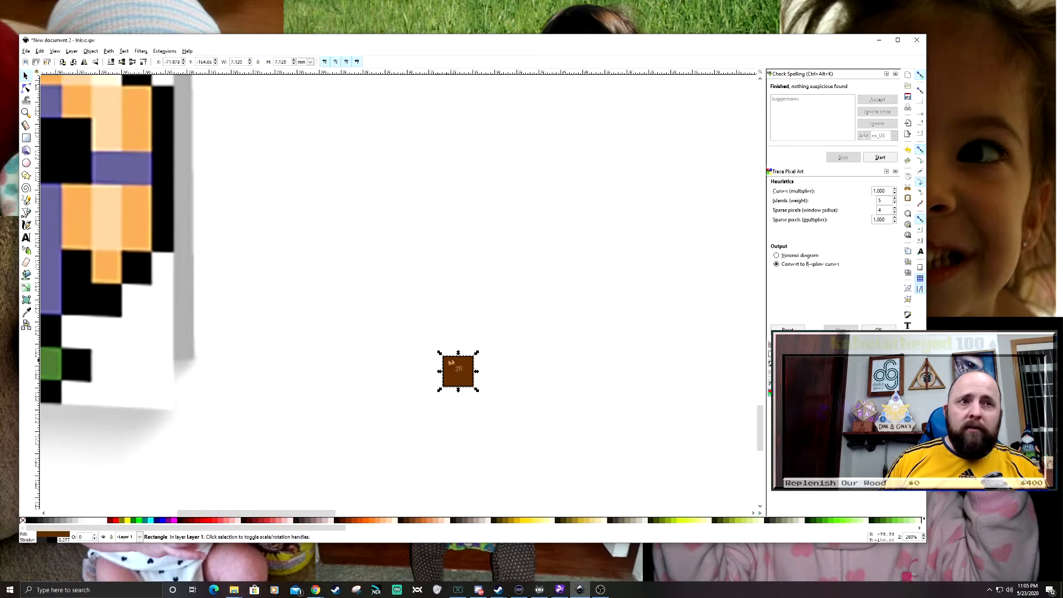
pyautogui.moveTo(454, 363); pyautogui.dragTo(467, 360)
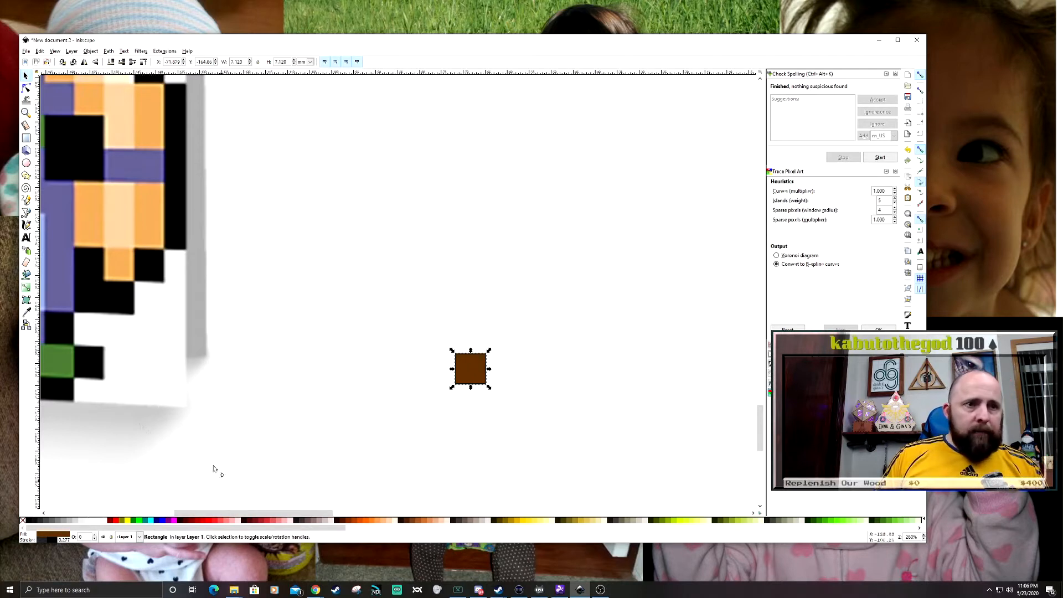
pyautogui.click(173, 520)
pyautogui.click(262, 522)
pyautogui.click(278, 520)
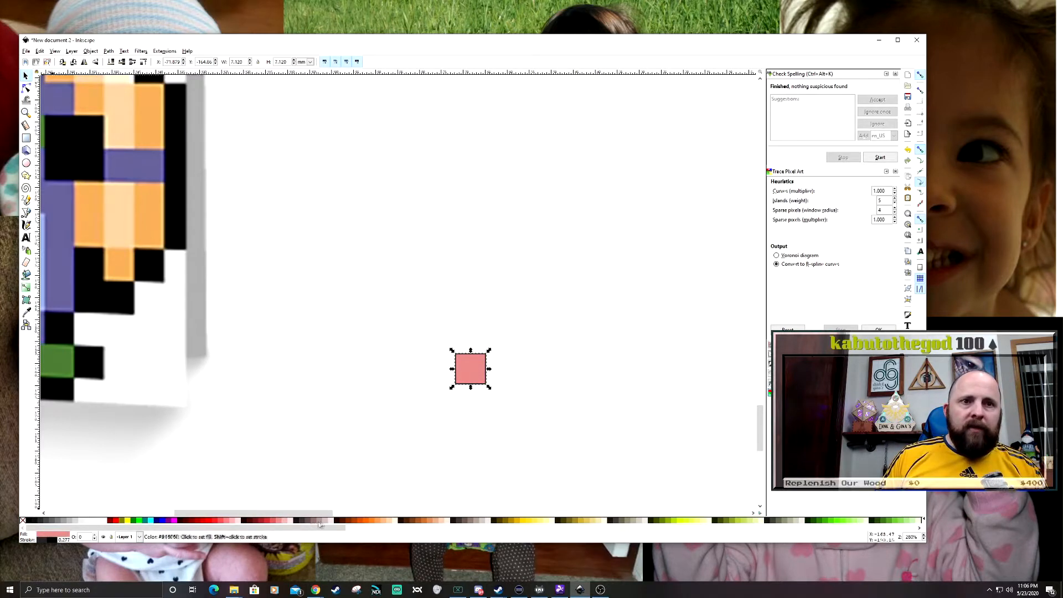
pyautogui.click(325, 521)
pyautogui.click(22, 521)
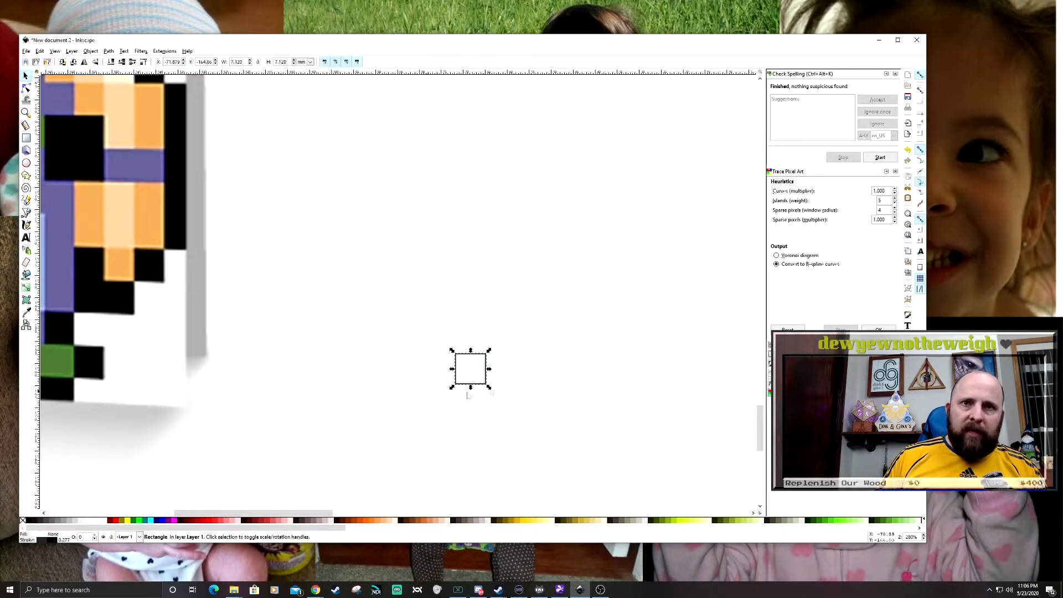
# - Try further palette fills on the small square, including greyish pink and white, and finish with yellow
pyautogui.click(155, 514)
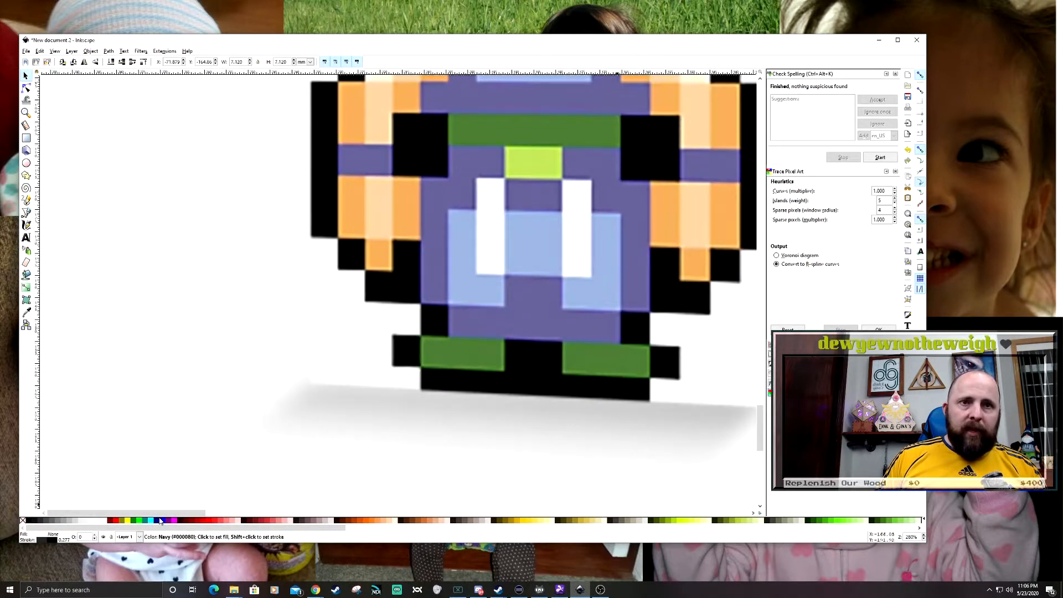
pyautogui.scroll(-3, 184, 430)
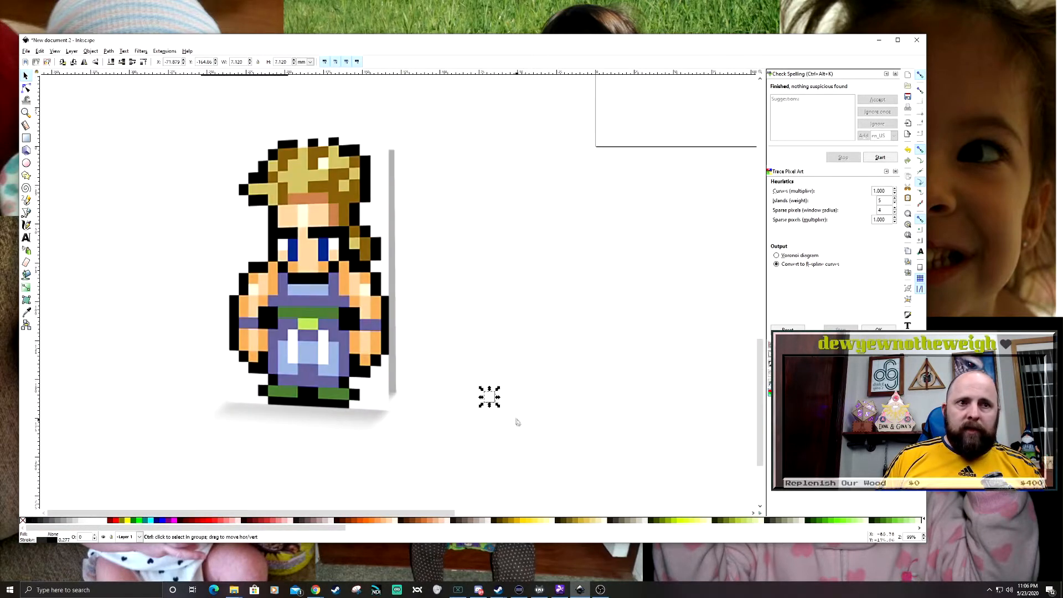
pyautogui.scroll(1, 518, 423)
pyautogui.hscroll(1, 469, 423)
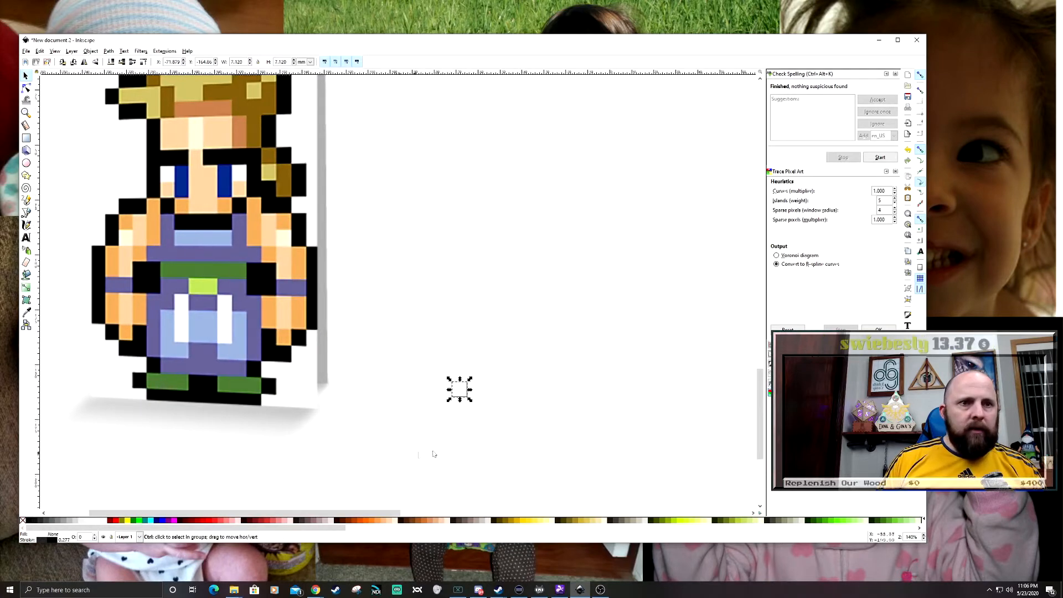
pyautogui.scroll(1, 449, 446)
pyautogui.click(149, 522)
pyautogui.click(203, 522)
pyautogui.click(326, 520)
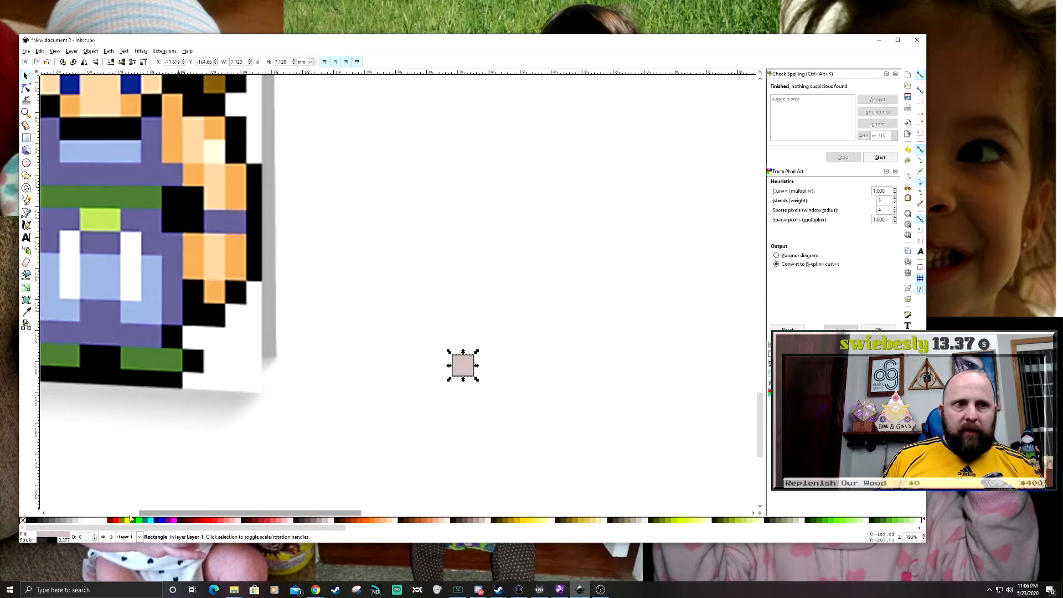
pyautogui.click(104, 521)
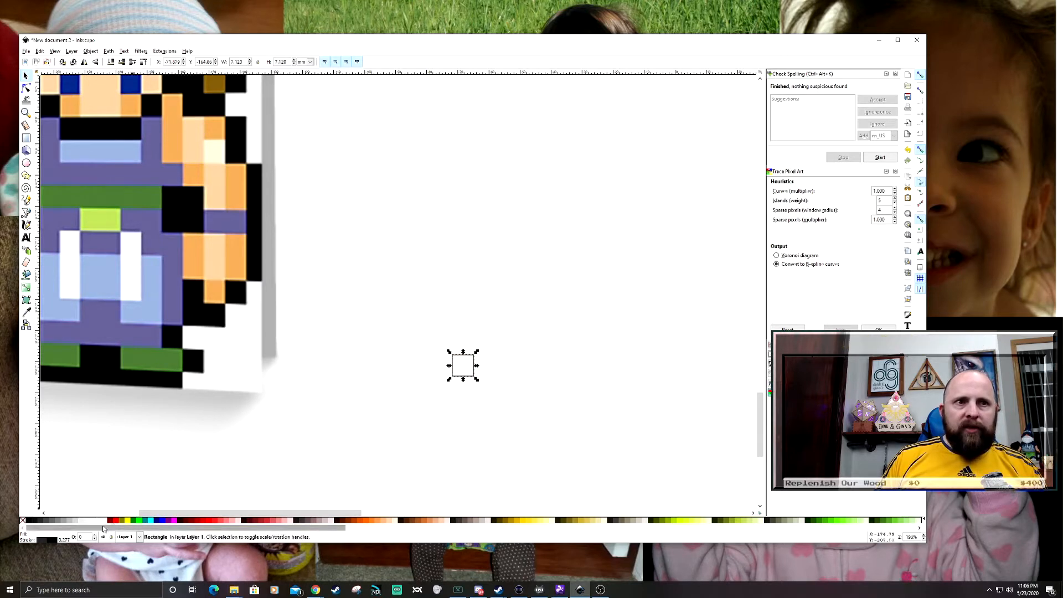
pyautogui.click(122, 521)
pyautogui.click(126, 520)
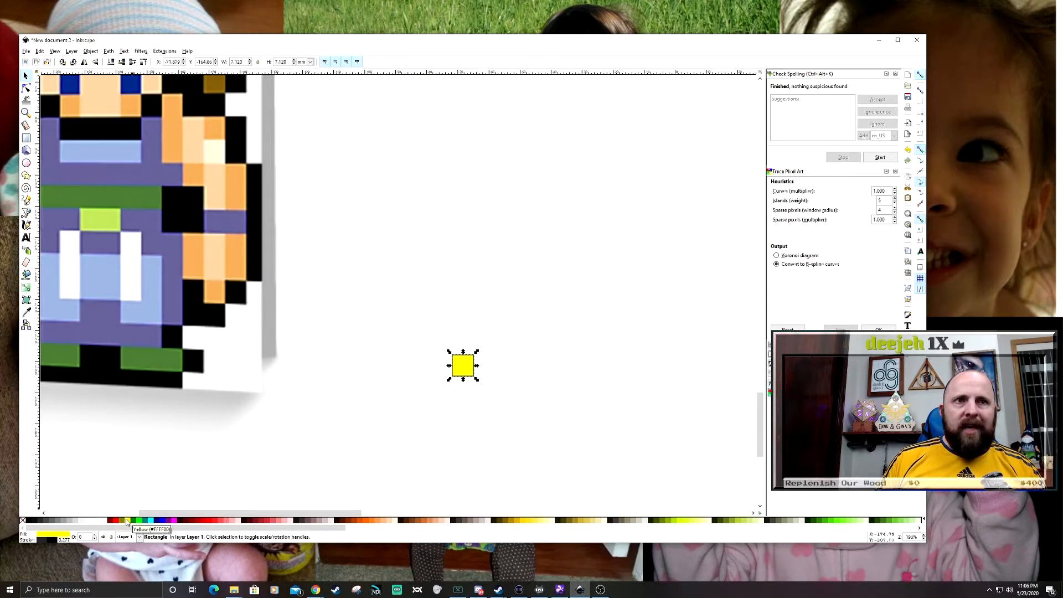
# - Fill the small square with fuchsia (#FF00FF) and set its stroke to none
pyautogui.click(174, 521)
pyautogui.scroll(-2, 471, 410)
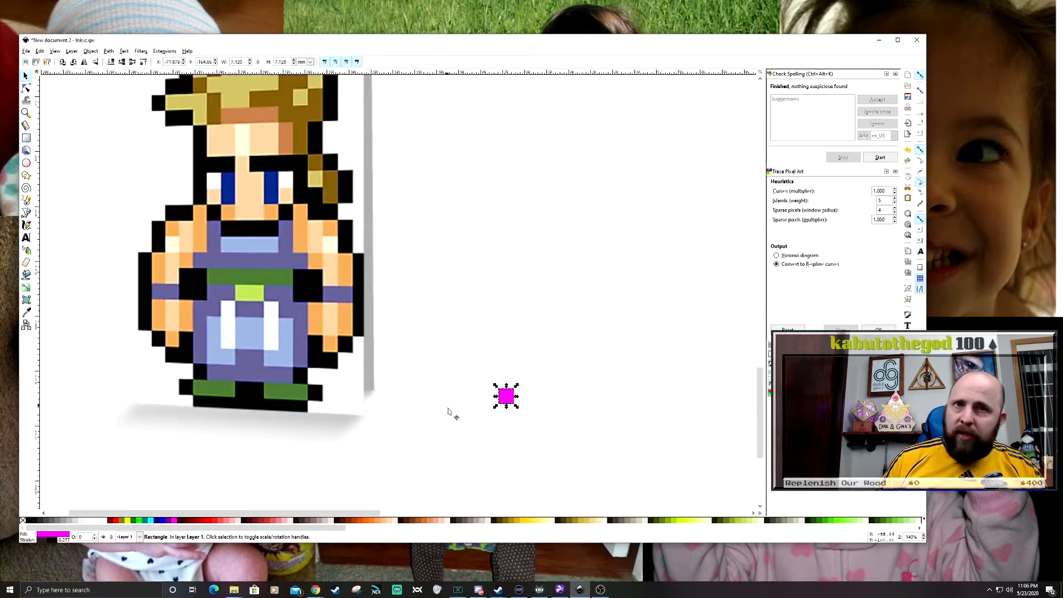
pyautogui.scroll(4, 437, 413)
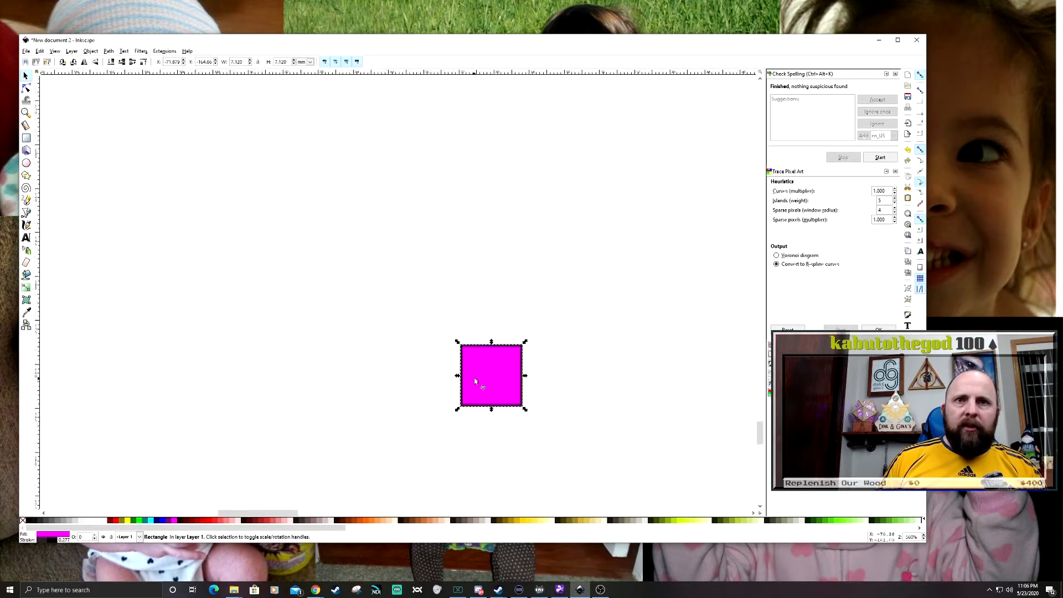
pyautogui.scroll(3, 475, 381)
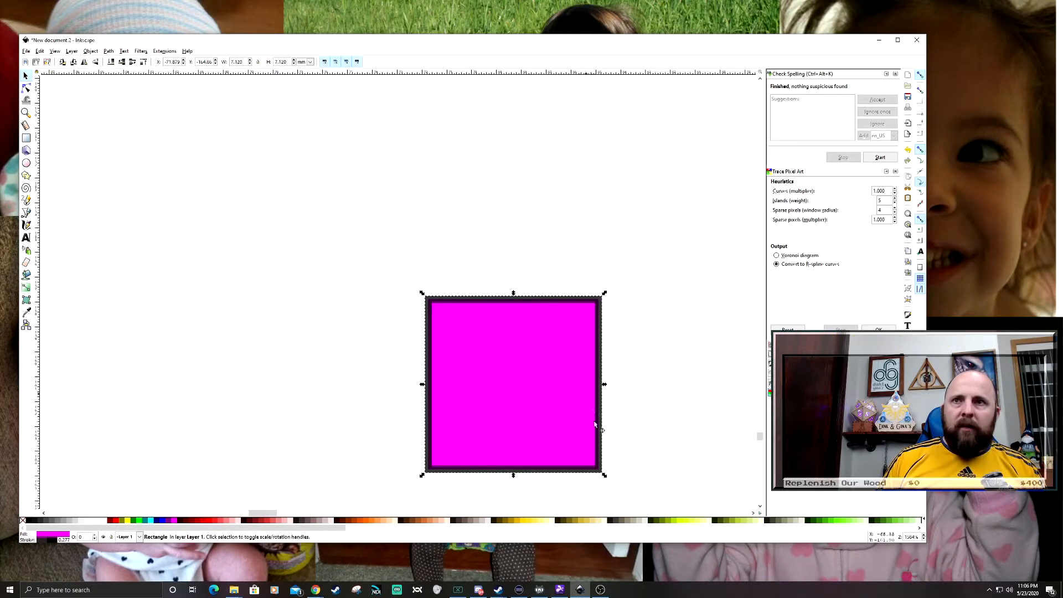
pyautogui.rightClick(22, 520)
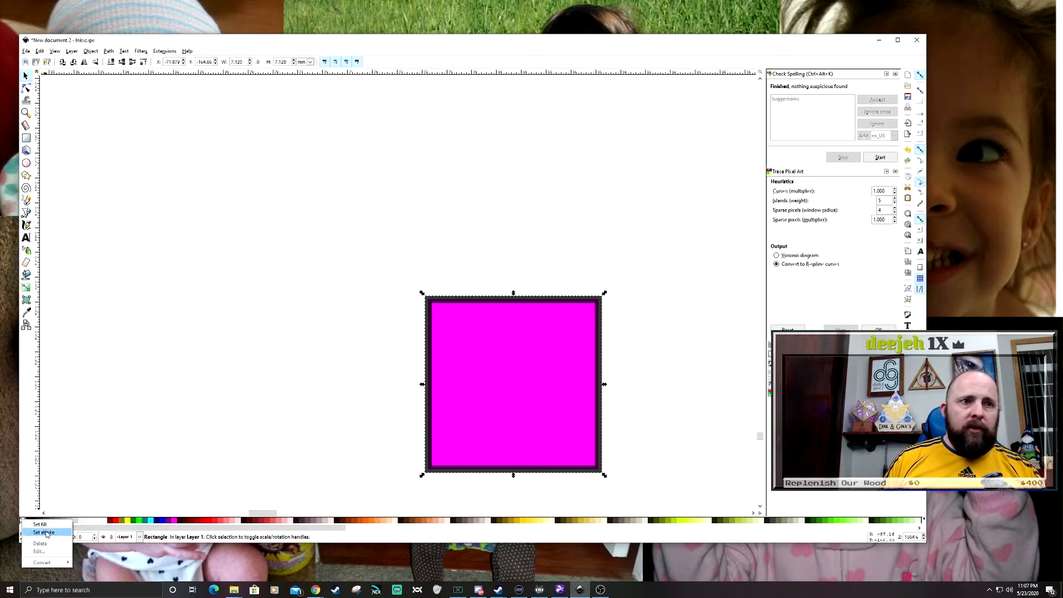
pyautogui.click(44, 533)
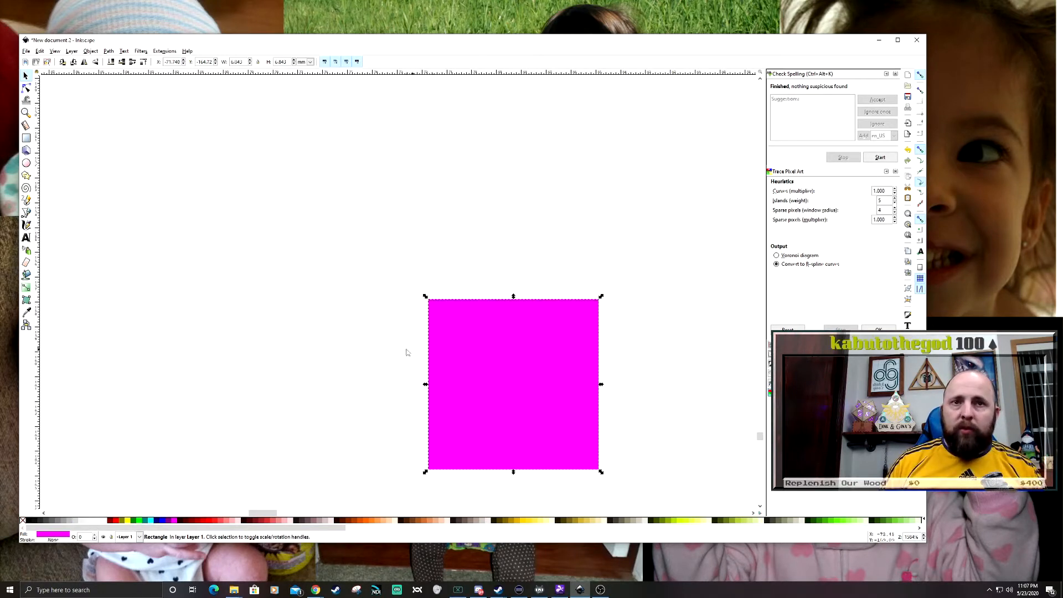
# - Move the borderless fuchsia square slightly up and to the left, and deselect it
pyautogui.scroll(1, 408, 346)
pyautogui.click(384, 344)
pyautogui.scroll(-4, 444, 318)
pyautogui.click(475, 333)
pyautogui.moveTo(474, 333); pyautogui.dragTo(469, 280)
pyautogui.click(562, 347)
pyautogui.scroll(3, 543, 349)
pyautogui.scroll(-1, 543, 335)
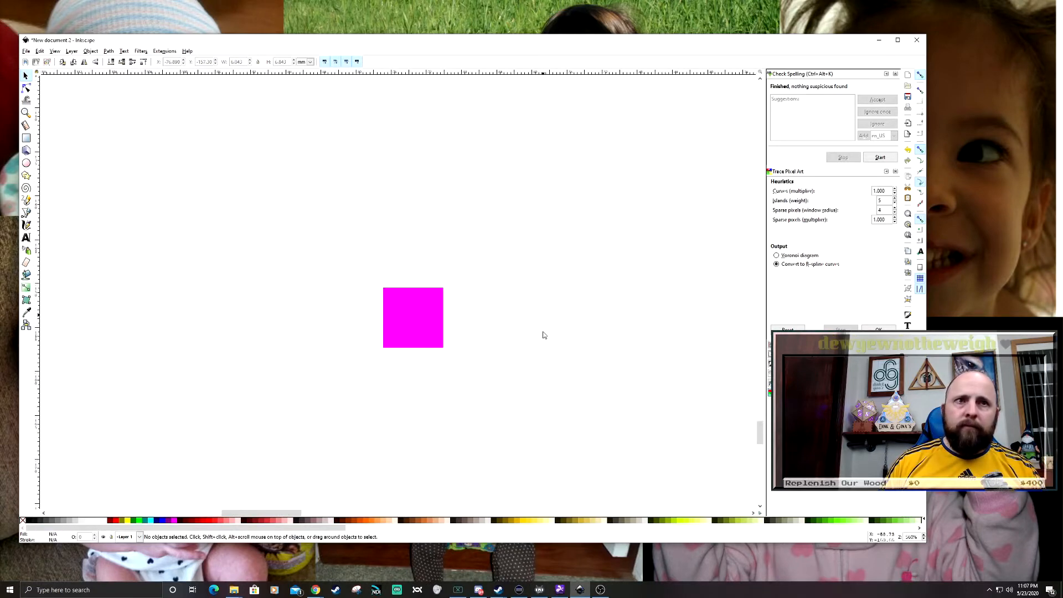
pyautogui.scroll(3, 584, 356)
pyautogui.scroll(-3, 564, 348)
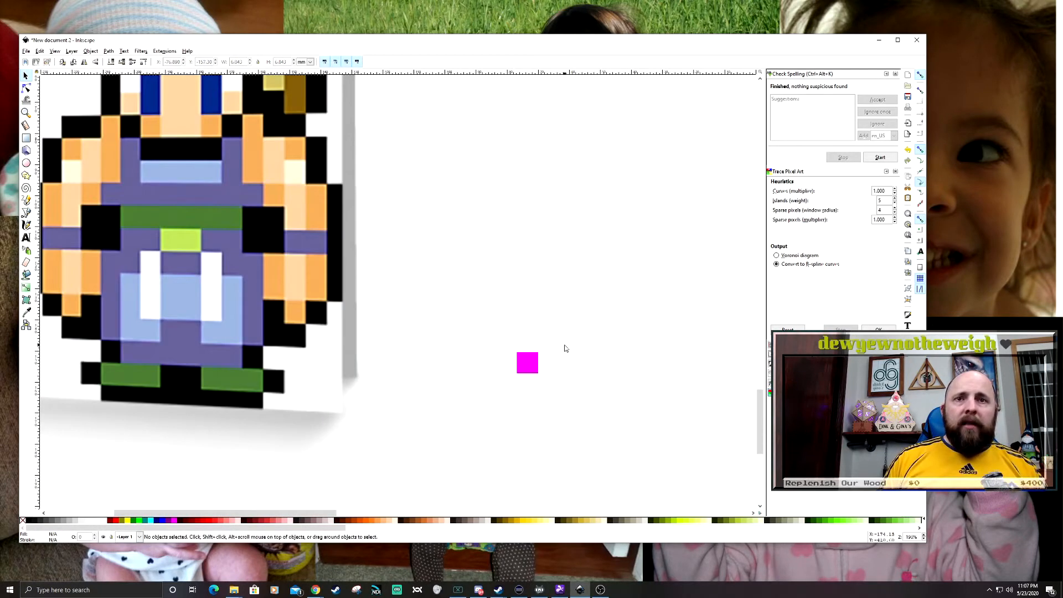
# - Select and slightly shift the fuchsia square, then duplicate it and snap the copy flush against its right side
pyautogui.scroll(-2, 565, 348)
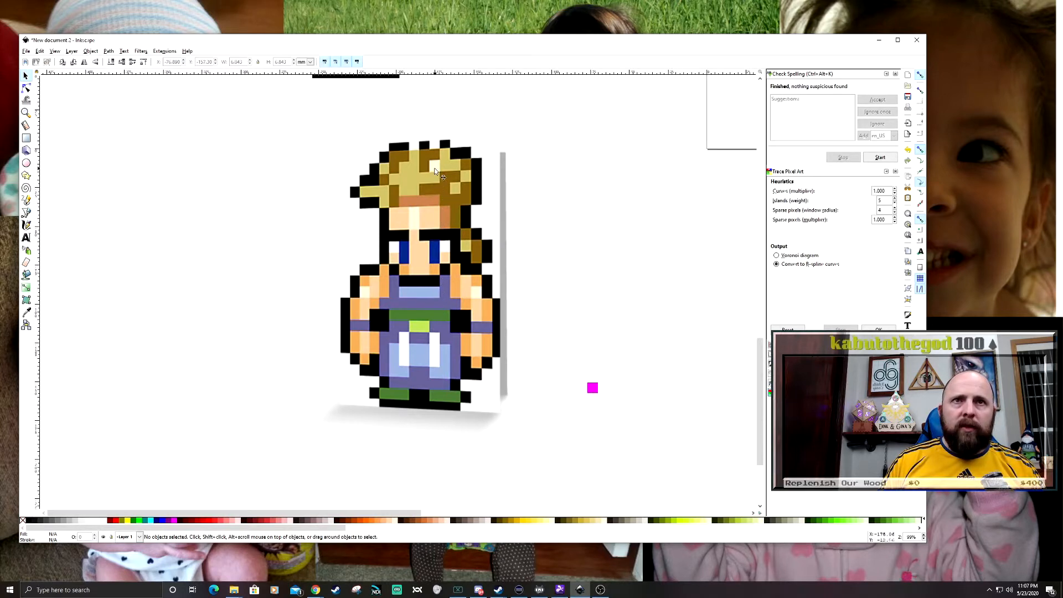
pyautogui.hscroll(4, 541, 310)
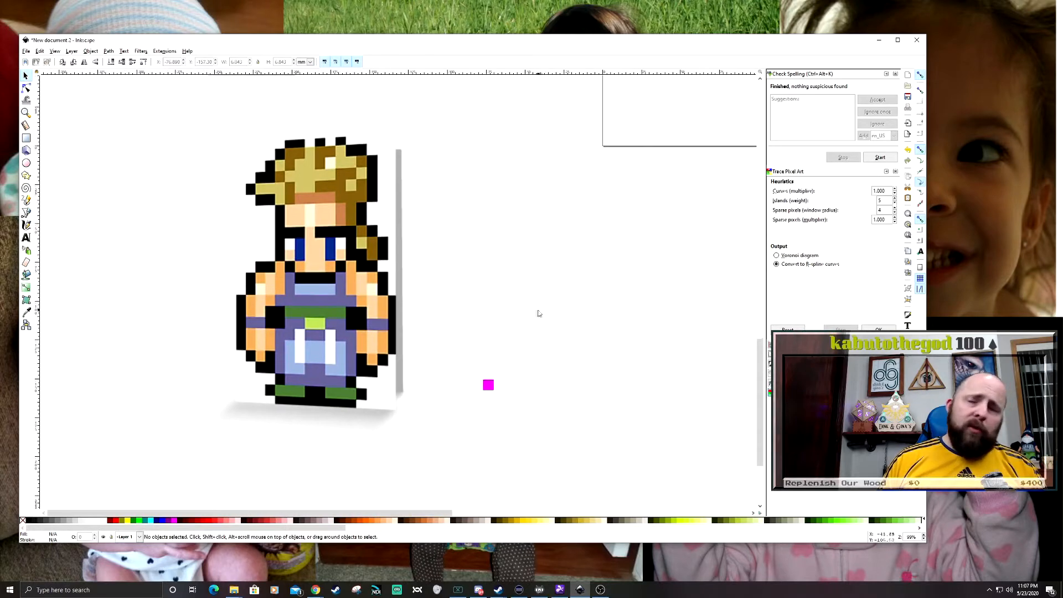
pyautogui.hscroll(1, 498, 343)
pyautogui.click(467, 371)
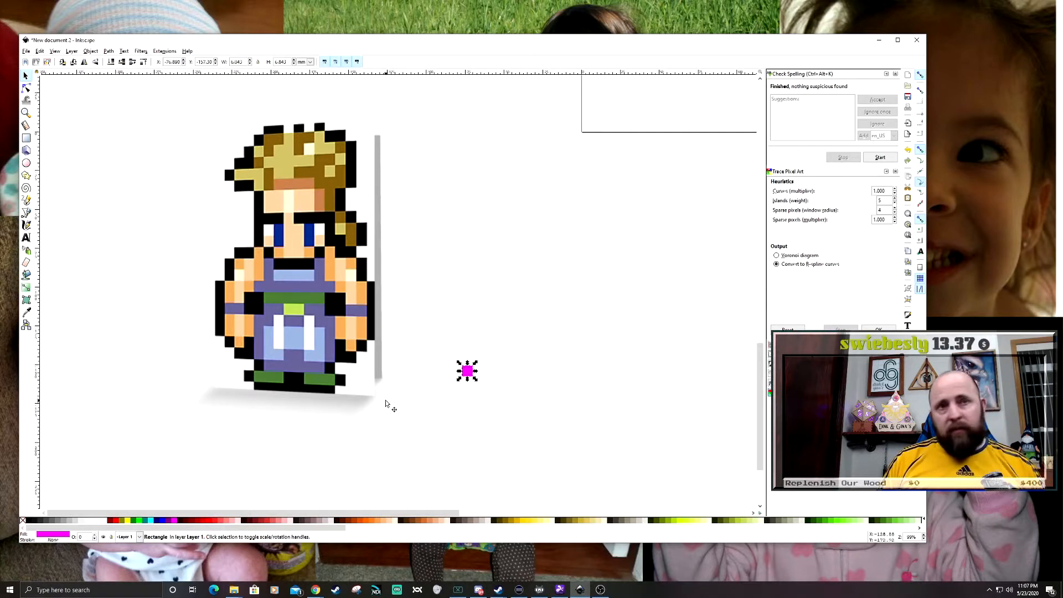
pyautogui.hscroll(1, 423, 396)
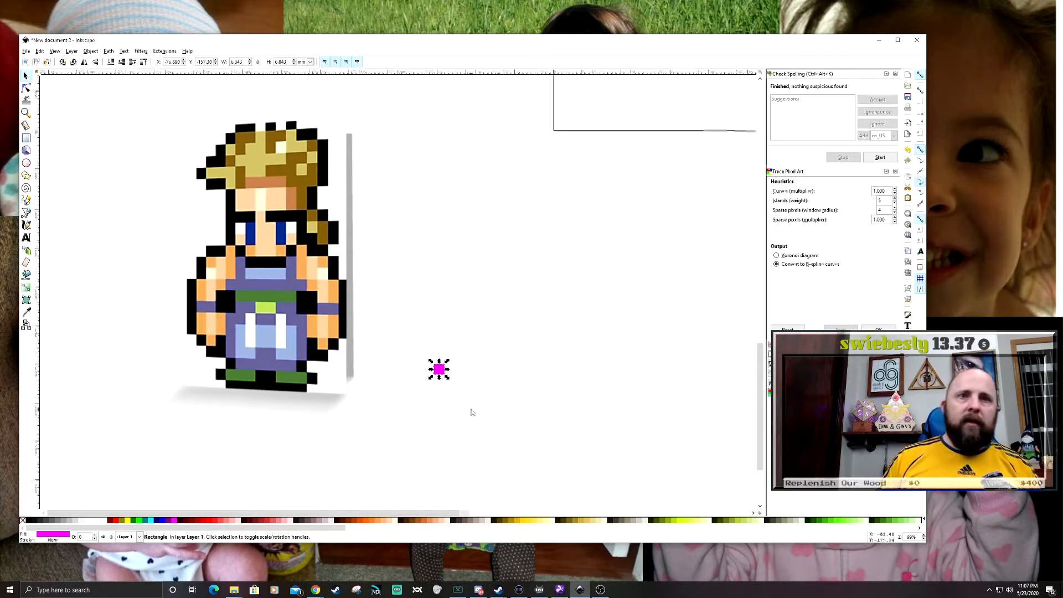
pyautogui.hscroll(-1, 447, 397)
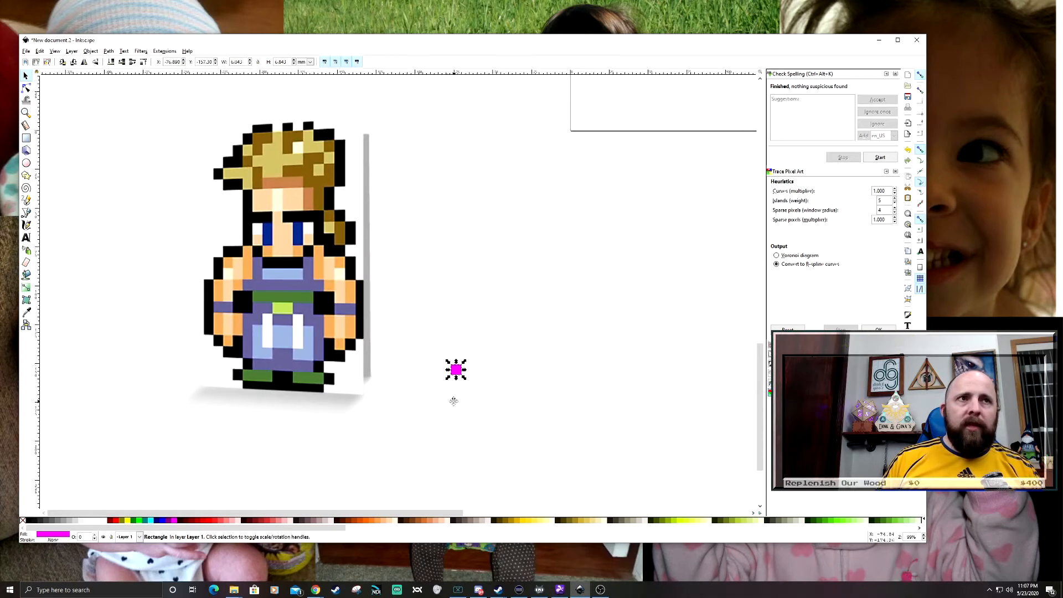
pyautogui.scroll(4, 450, 387)
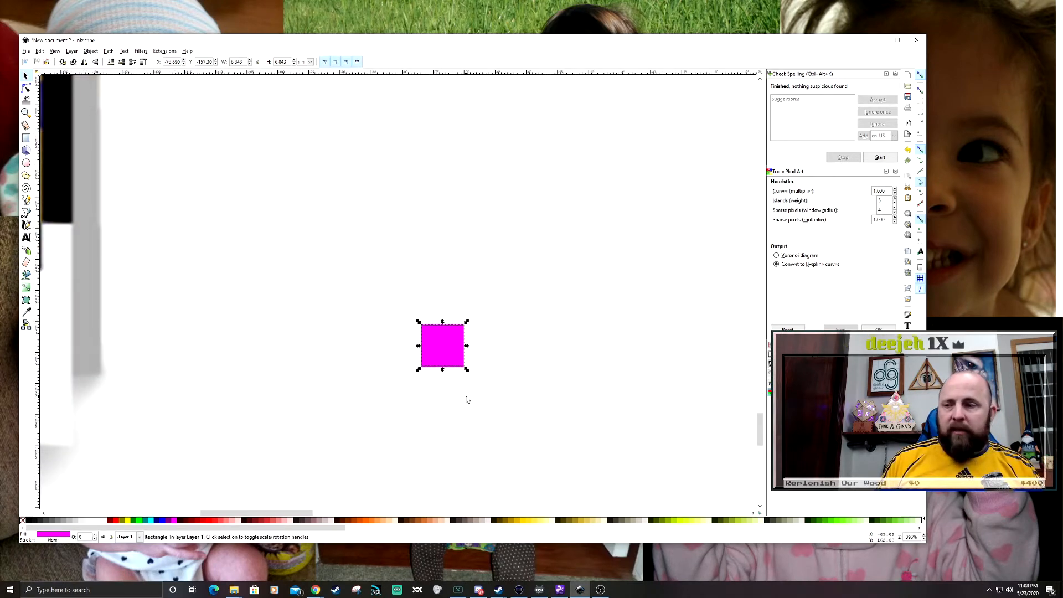
pyautogui.moveTo(442, 342); pyautogui.dragTo(463, 335)
pyautogui.press('ctrl')
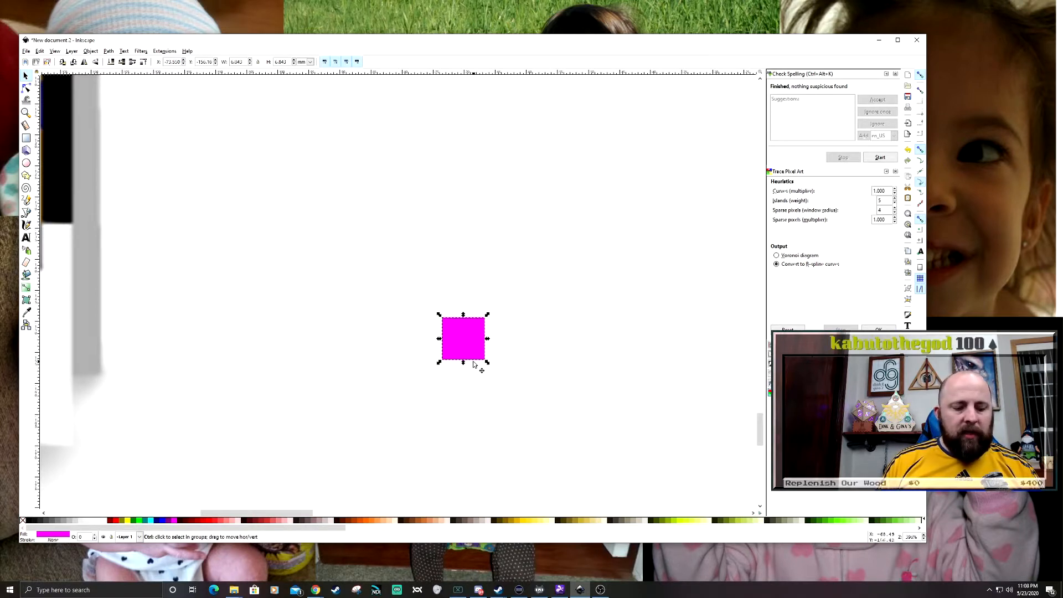
pyautogui.moveTo(470, 341); pyautogui.dragTo(511, 341)
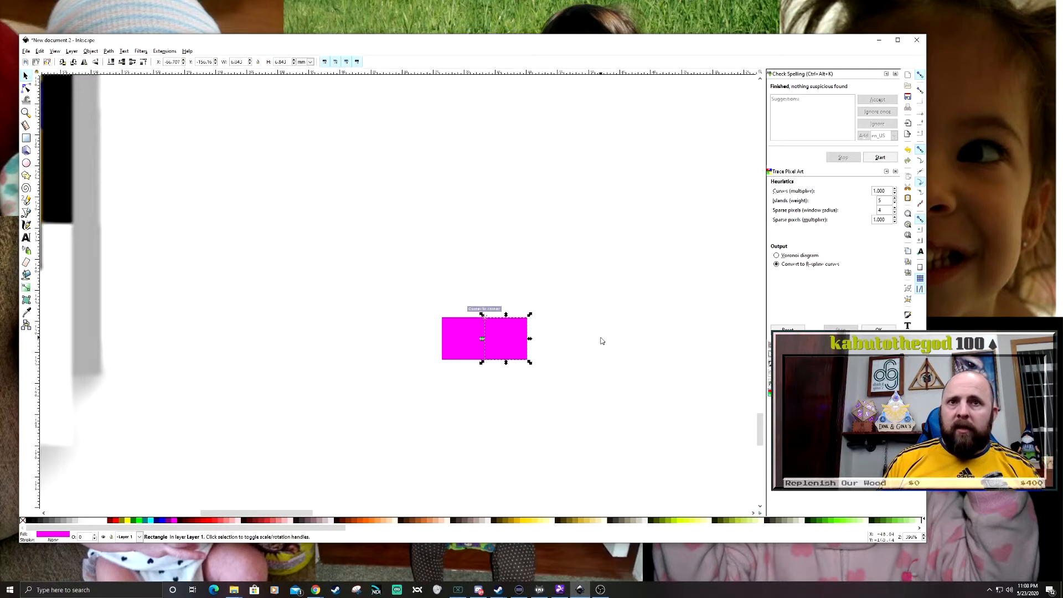
# - Duplicate the pair of squares and then the row of four, snapping each copy to the right end for eight squares
pyautogui.moveTo(389, 274); pyautogui.dragTo(697, 441)
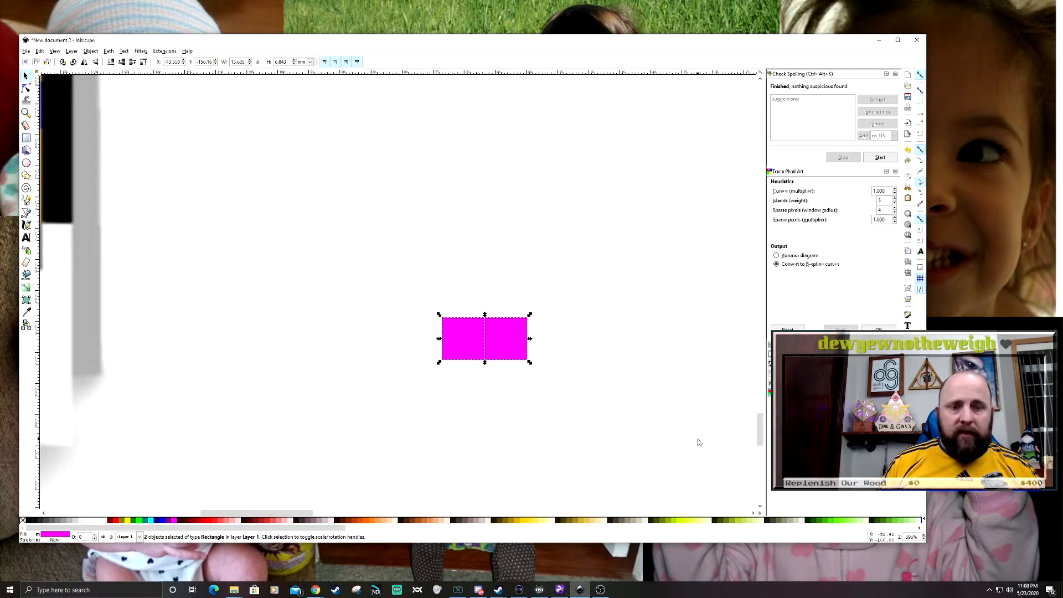
pyautogui.moveTo(480, 354)
pyautogui.mouseDown()
pyautogui.moveTo(508, 327)
pyautogui.moveTo(556, 341)
pyautogui.mouseUp()
pyautogui.moveTo(593, 398); pyautogui.dragTo(506, 403)
pyautogui.moveTo(236, 263)
pyautogui.mouseDown()
pyautogui.moveTo(615, 392)
pyautogui.moveTo(553, 379)
pyautogui.mouseUp()
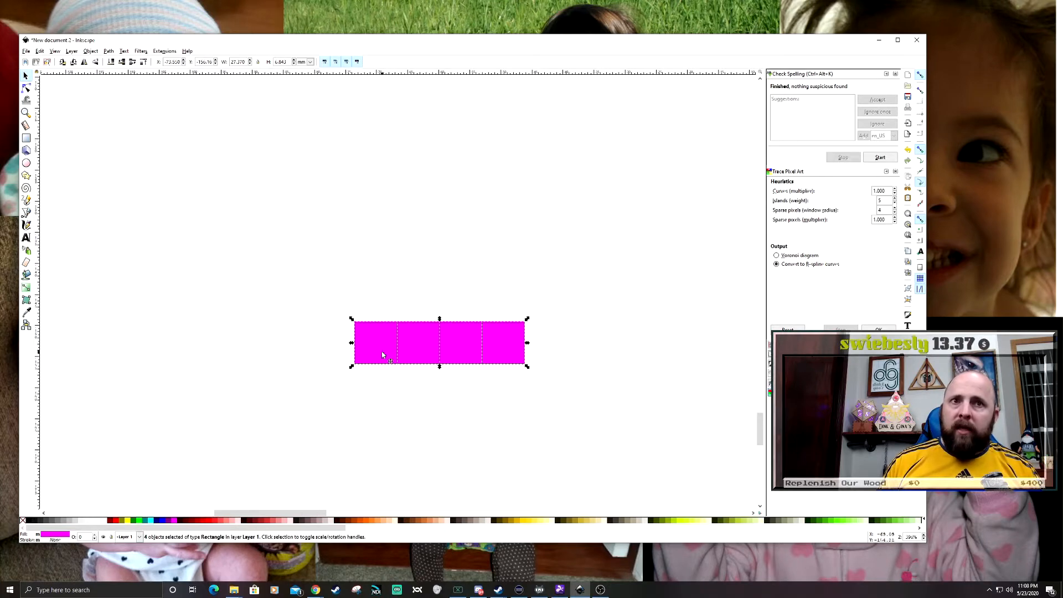
pyautogui.hotkey('ctrl', 'd')
pyautogui.moveTo(382, 355); pyautogui.dragTo(554, 354)
# - Duplicate the eight-square row twice, snapping each copy to the right end to form a row of 24 squares
pyautogui.hscroll(2, 584, 446)
pyautogui.moveTo(224, 272); pyautogui.dragTo(664, 432)
pyautogui.hotkey('ctrl', 'd')
pyautogui.moveTo(259, 345); pyautogui.dragTo(600, 343)
pyautogui.hscroll(6, 660, 408)
pyautogui.hscroll(2, 540, 371)
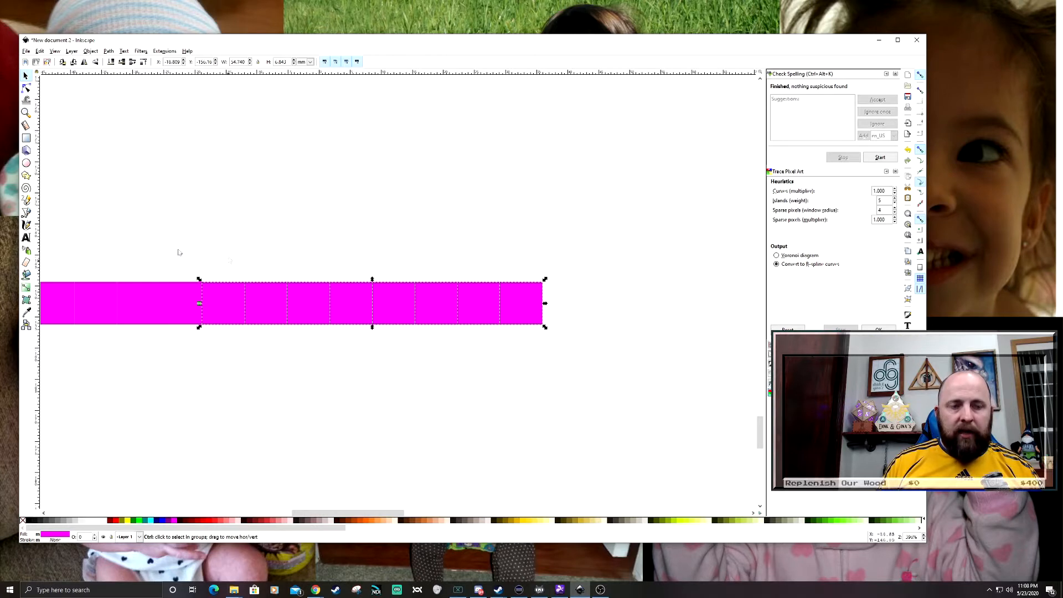
pyautogui.hotkey('ctrl', 'd')
pyautogui.moveTo(224, 307); pyautogui.dragTo(567, 305)
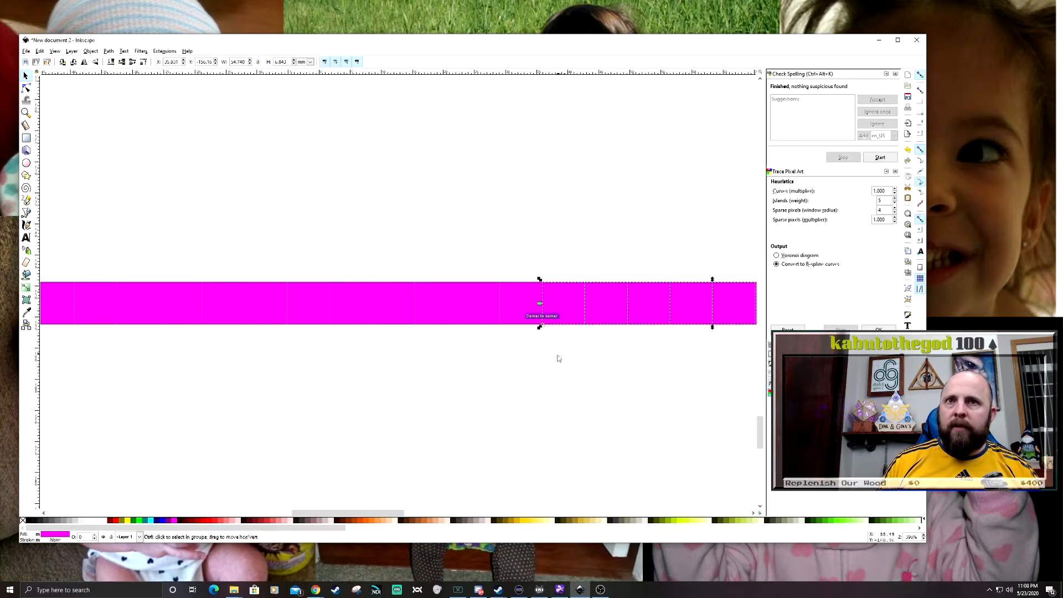
# - Duplicate the whole 24-square row and snap the copy directly above the original
pyautogui.scroll(-3, 556, 354)
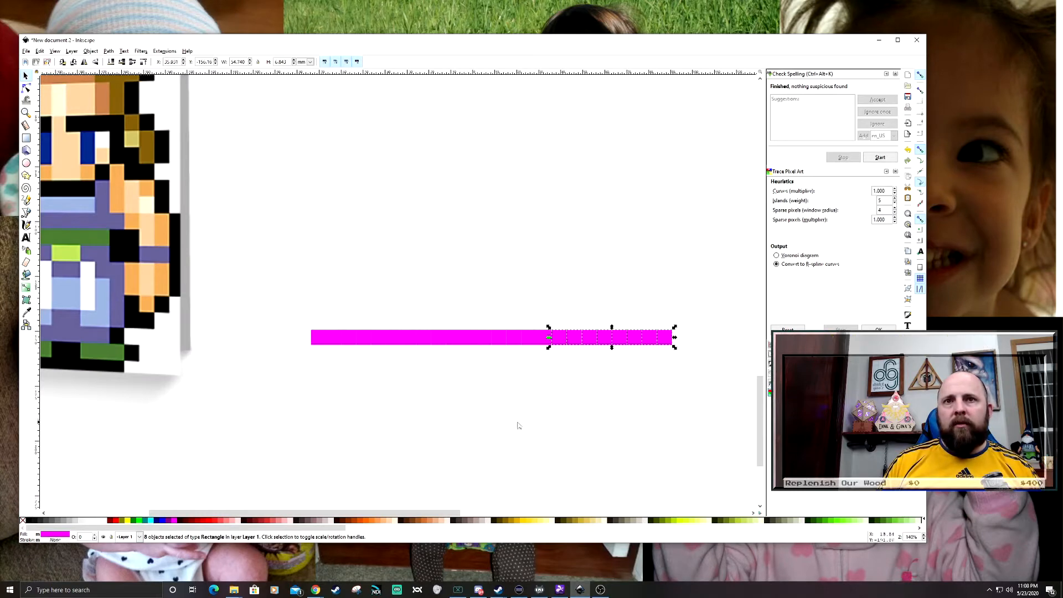
pyautogui.moveTo(550, 396); pyautogui.dragTo(507, 418)
pyautogui.moveTo(240, 316); pyautogui.dragTo(654, 445)
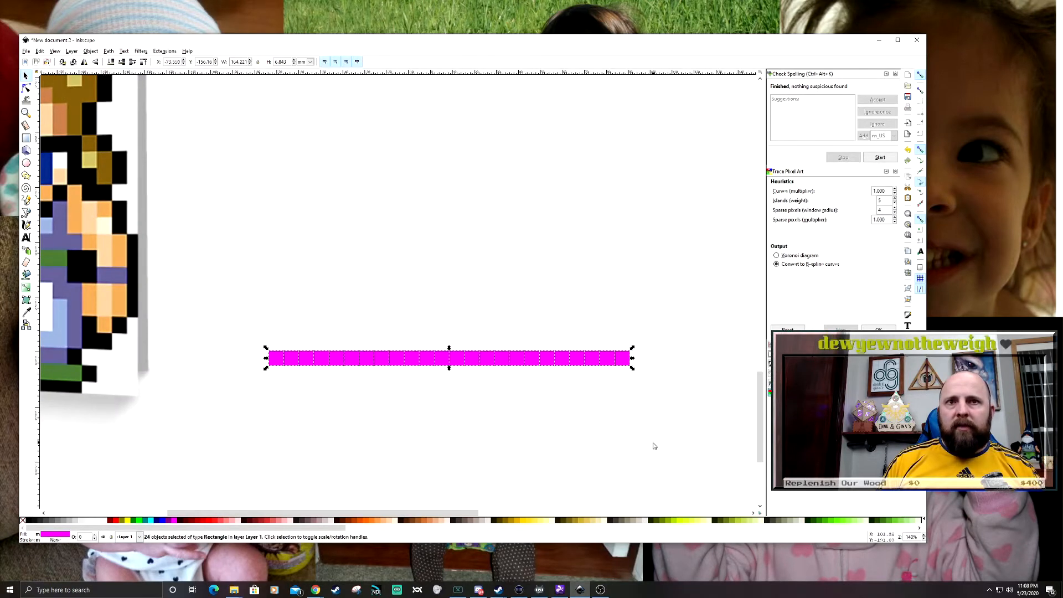
pyautogui.moveTo(423, 390); pyautogui.dragTo(482, 420)
pyautogui.hotkey('ctrl', 'd')
pyautogui.moveTo(334, 387); pyautogui.dragTo(333, 373)
# - Duplicate the two rows and then the four rows, stacking each copy upward to make eight rows
pyautogui.moveTo(293, 318); pyautogui.dragTo(695, 461)
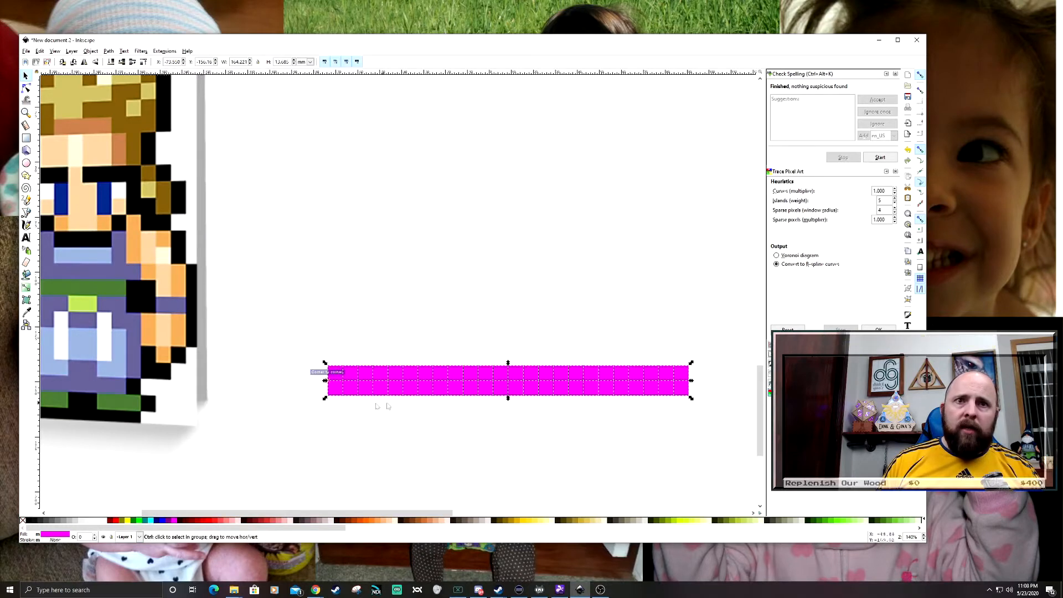
pyautogui.hotkey('ctrl', 'd')
pyautogui.moveTo(334, 390); pyautogui.dragTo(334, 360)
pyautogui.moveTo(290, 299); pyautogui.dragTo(719, 462)
pyautogui.hotkey('ctrl', 'd')
pyautogui.moveTo(334, 391); pyautogui.dragTo(333, 329)
# - Duplicate the eight-row block twice and stack the copies upward to complete a 24 by 24 grid
pyautogui.moveTo(297, 254); pyautogui.dragTo(695, 469)
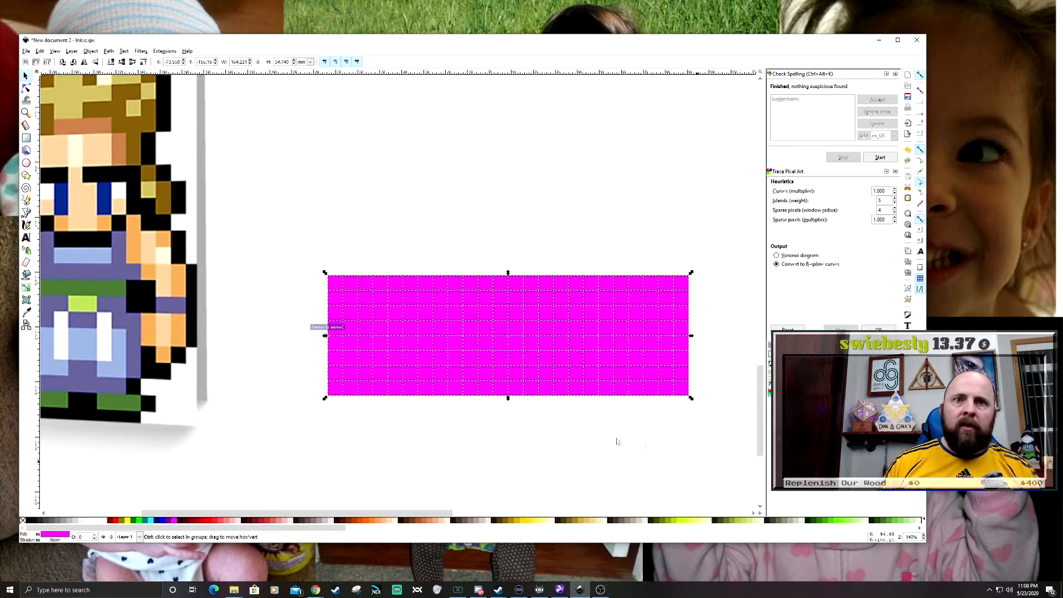
pyautogui.hotkey('ctrl', 'd')
pyautogui.moveTo(336, 387); pyautogui.dragTo(361, 311)
pyautogui.hotkey('ctrl', 'd')
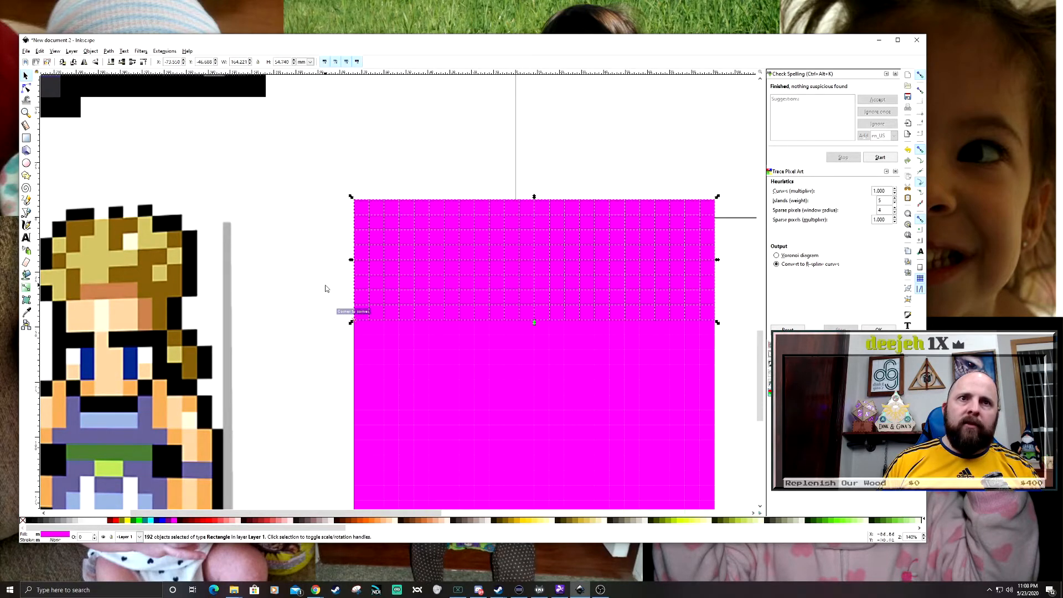
# - Select the entire 24 by 24 grid, move it lower beside the Sabin sprite, and deselect it
pyautogui.scroll(-2, 320, 274)
pyautogui.moveTo(277, 243); pyautogui.dragTo(320, 229)
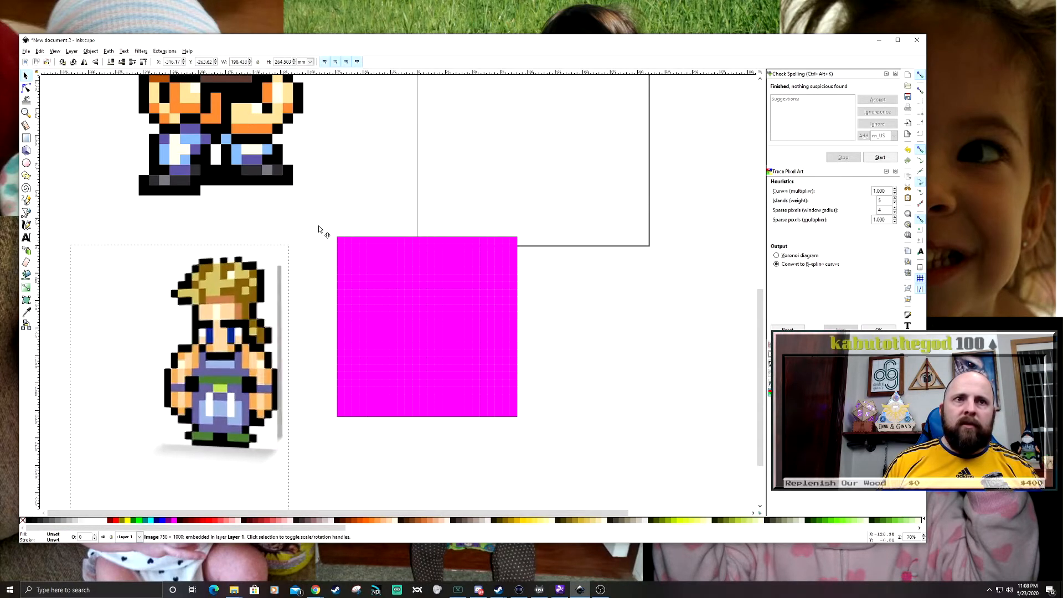
pyautogui.moveTo(583, 188); pyautogui.dragTo(334, 476)
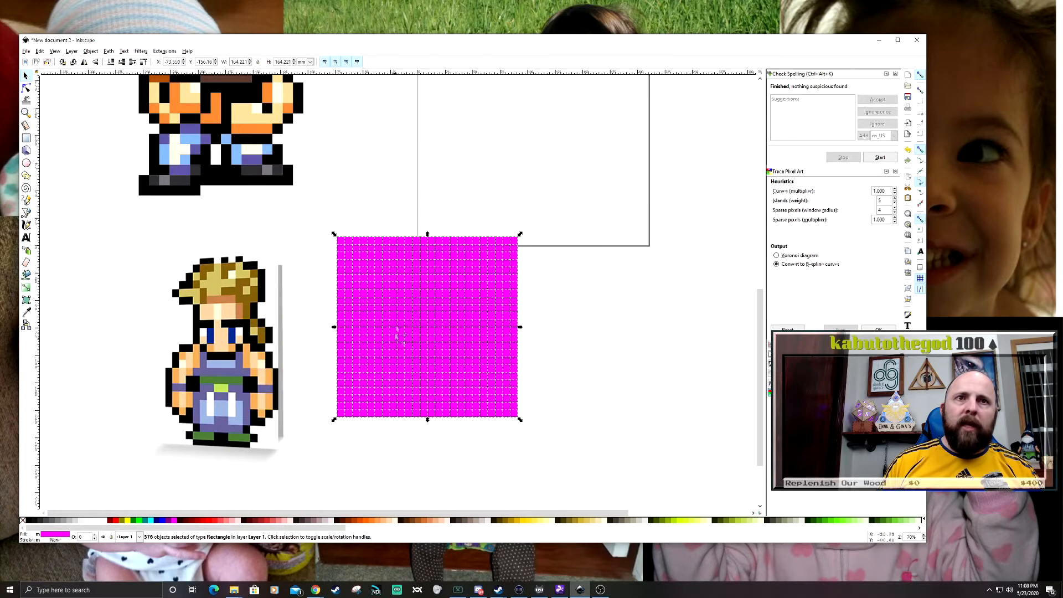
pyautogui.moveTo(385, 295); pyautogui.dragTo(376, 343)
pyautogui.moveTo(584, 364); pyautogui.dragTo(676, 349)
pyautogui.click(643, 408)
pyautogui.moveTo(628, 416); pyautogui.dragTo(668, 427)
pyautogui.scroll(2, 653, 391)
pyautogui.scroll(-1, 653, 391)
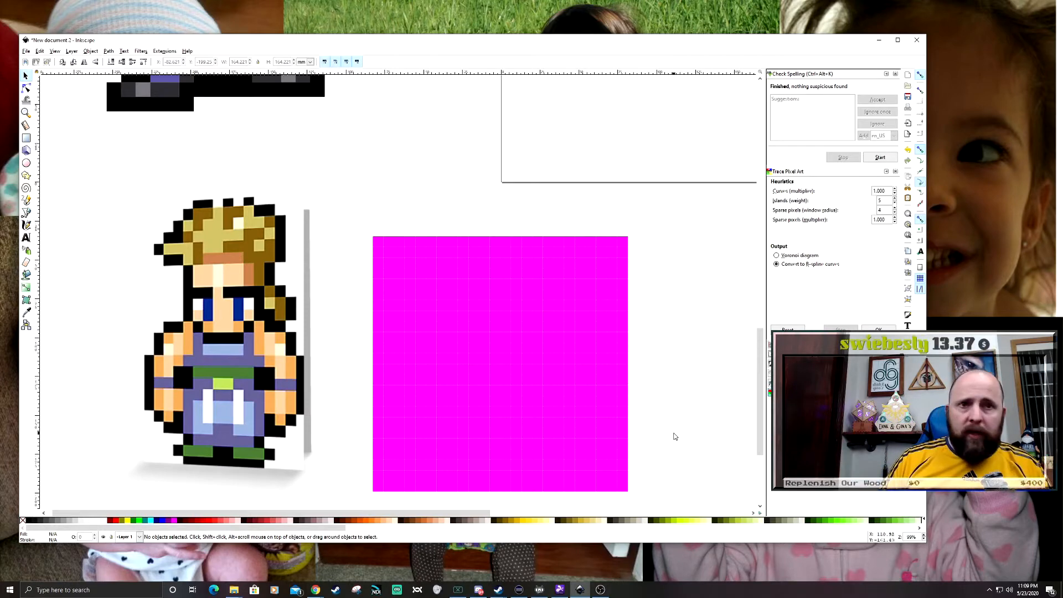
pyautogui.moveTo(674, 433); pyautogui.dragTo(675, 412)
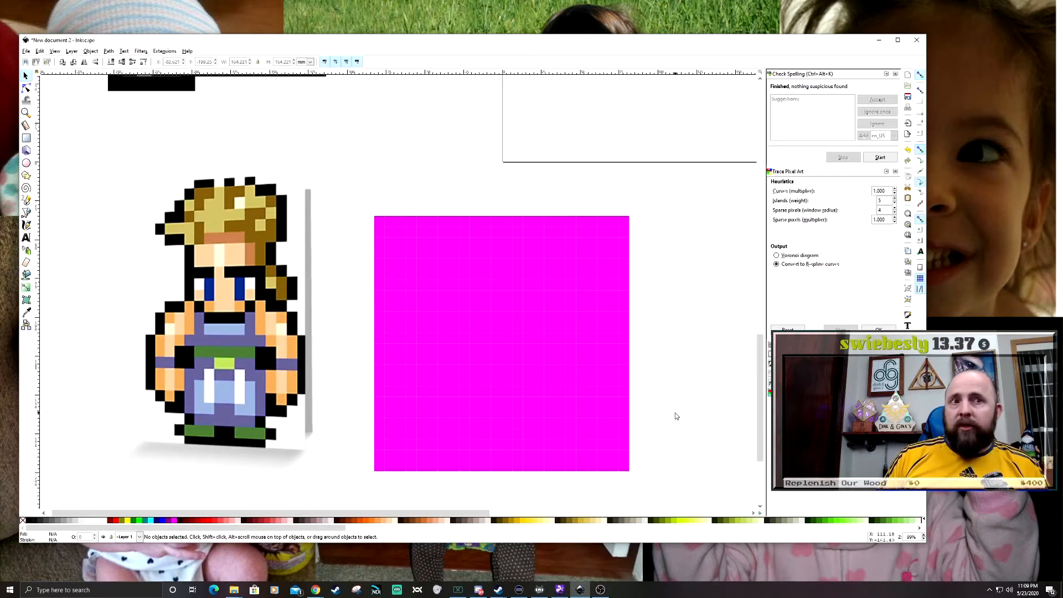
pyautogui.moveTo(676, 415); pyautogui.dragTo(673, 385)
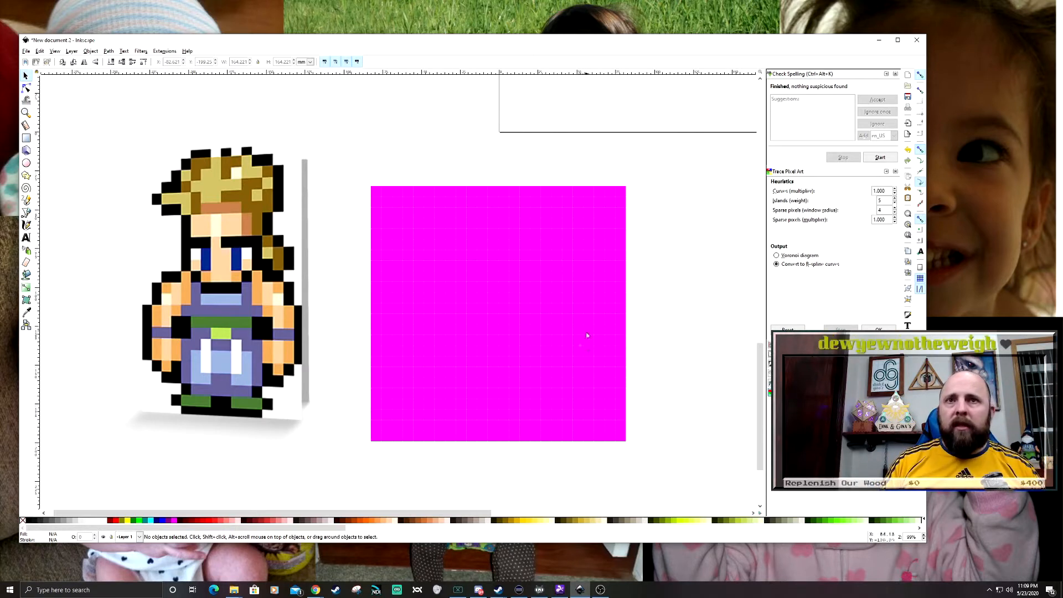
pyautogui.moveTo(289, 450); pyautogui.dragTo(371, 425)
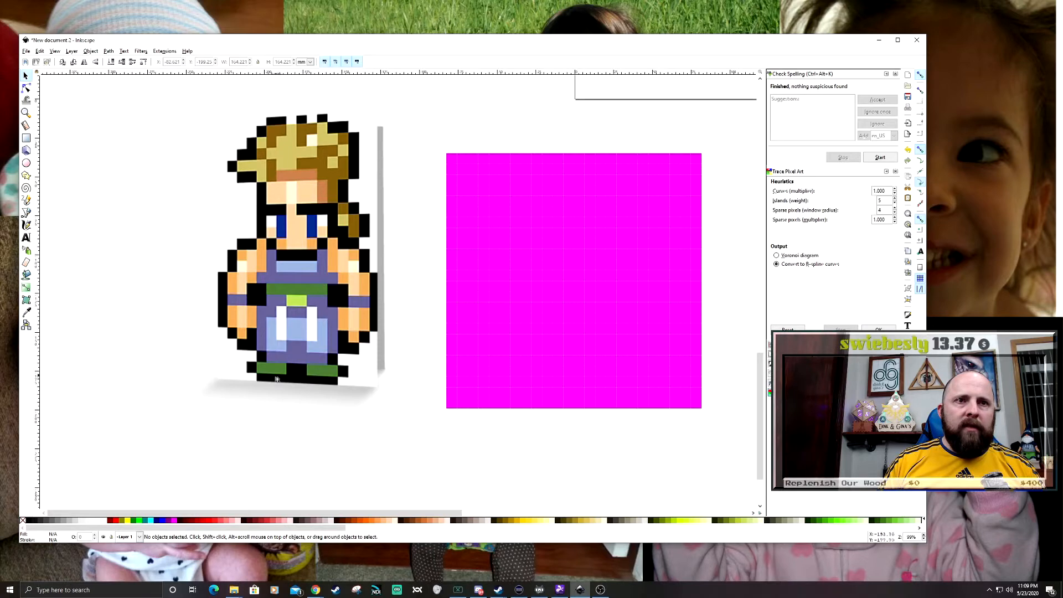
pyautogui.moveTo(569, 432); pyautogui.dragTo(489, 415)
# - Mark the middle eight squares of the grid's bottom row by selecting them, and delete the eight squares to their left
pyautogui.scroll(1, 489, 410)
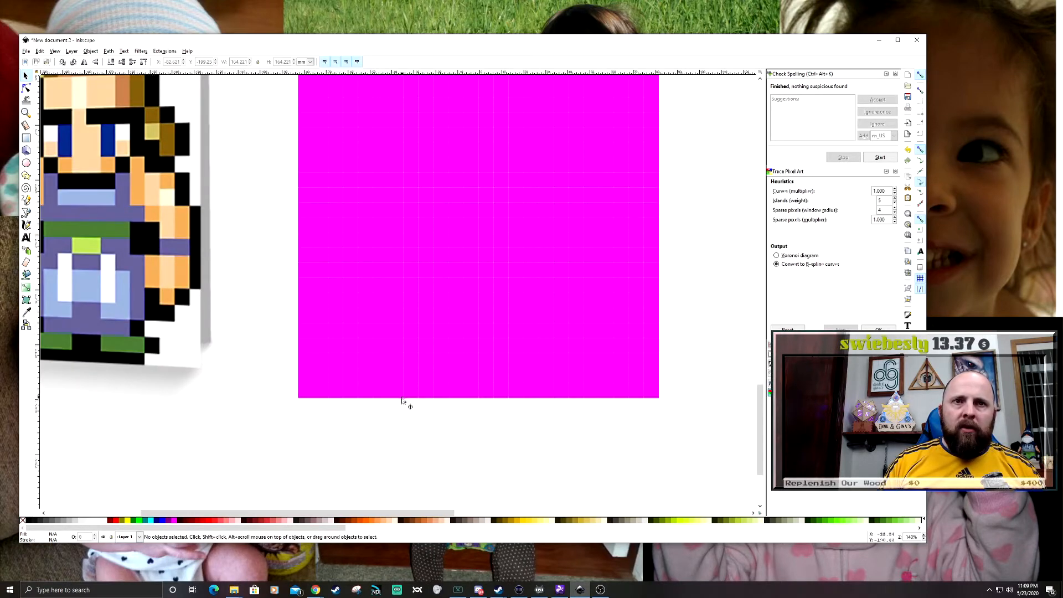
pyautogui.moveTo(398, 400); pyautogui.dragTo(580, 385)
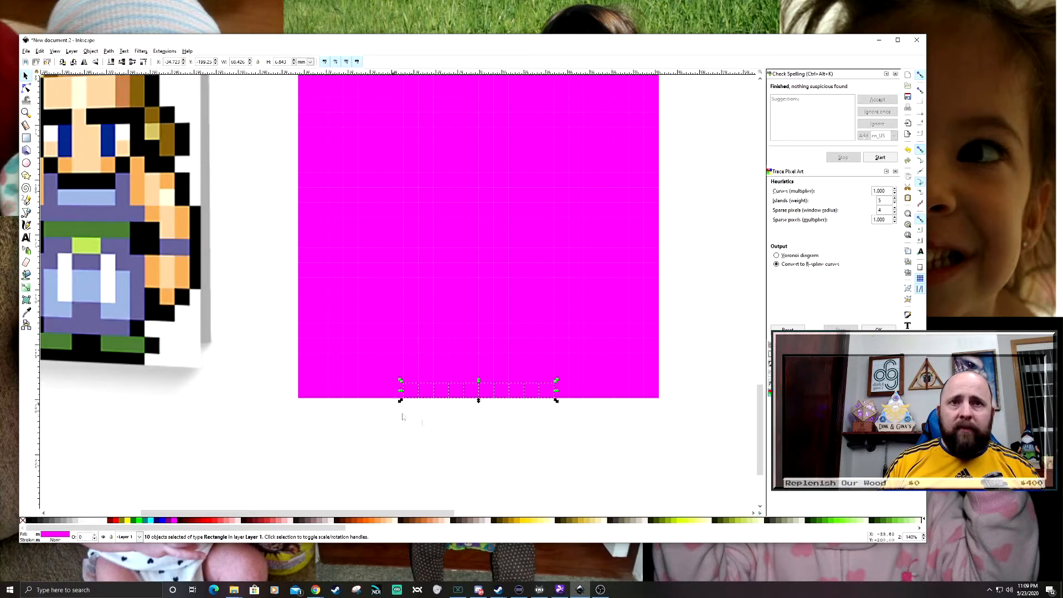
pyautogui.keyDown('shift'); pyautogui.click(411, 395); pyautogui.keyUp('shift')
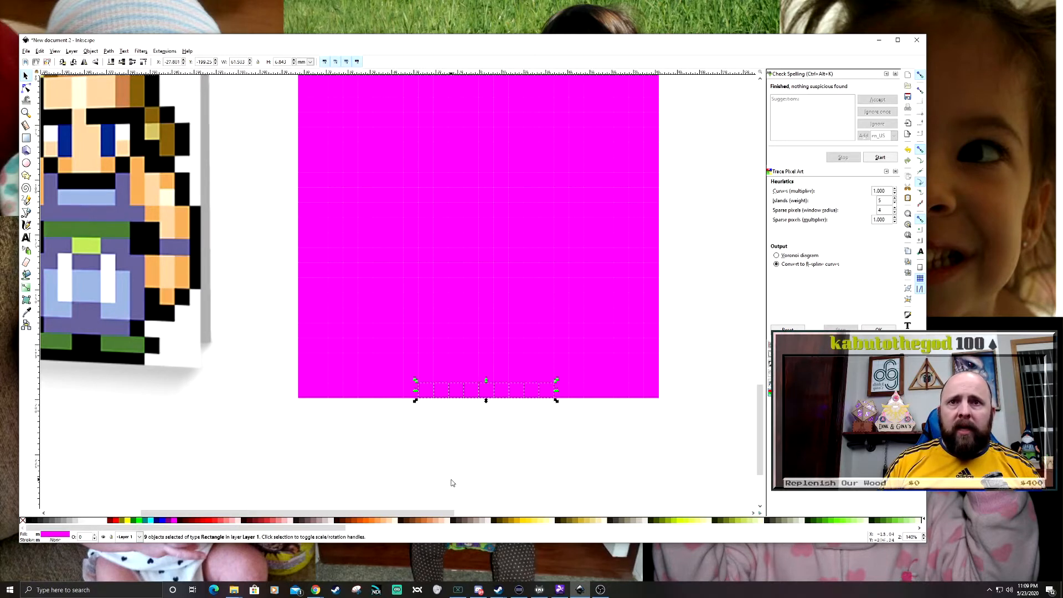
pyautogui.keyDown('shift'); pyautogui.click(548, 394); pyautogui.keyUp('shift')
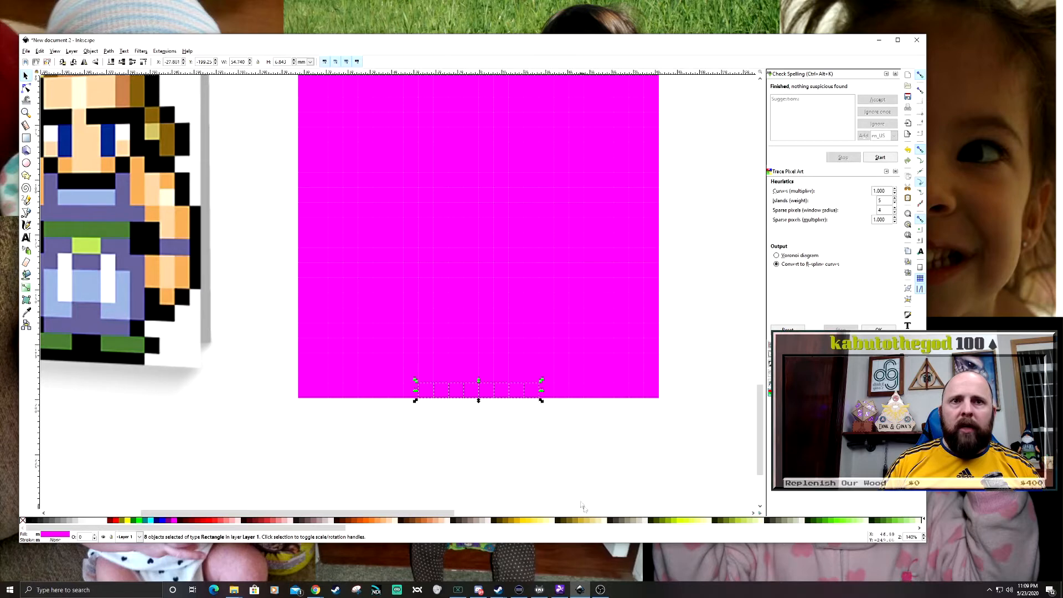
pyautogui.hscroll(-5, 485, 452)
pyautogui.click(539, 410)
pyautogui.moveTo(540, 411); pyautogui.dragTo(412, 384)
pyautogui.press('Delete')
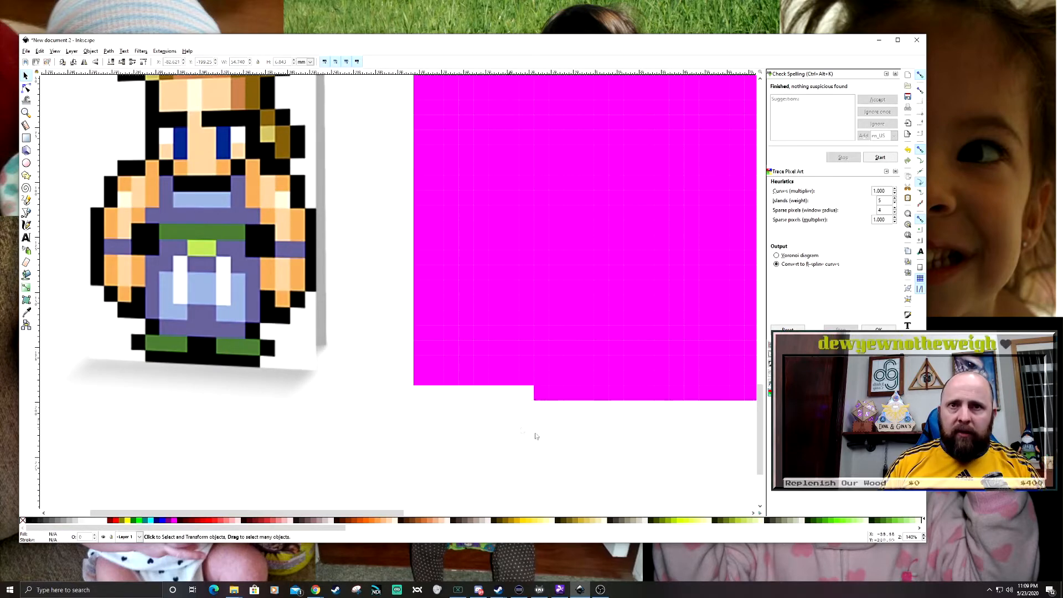
# - Count off the eight middle squares of the grid's bottom row and delete the square immediately to their right
pyautogui.hscroll(8, 437, 440)
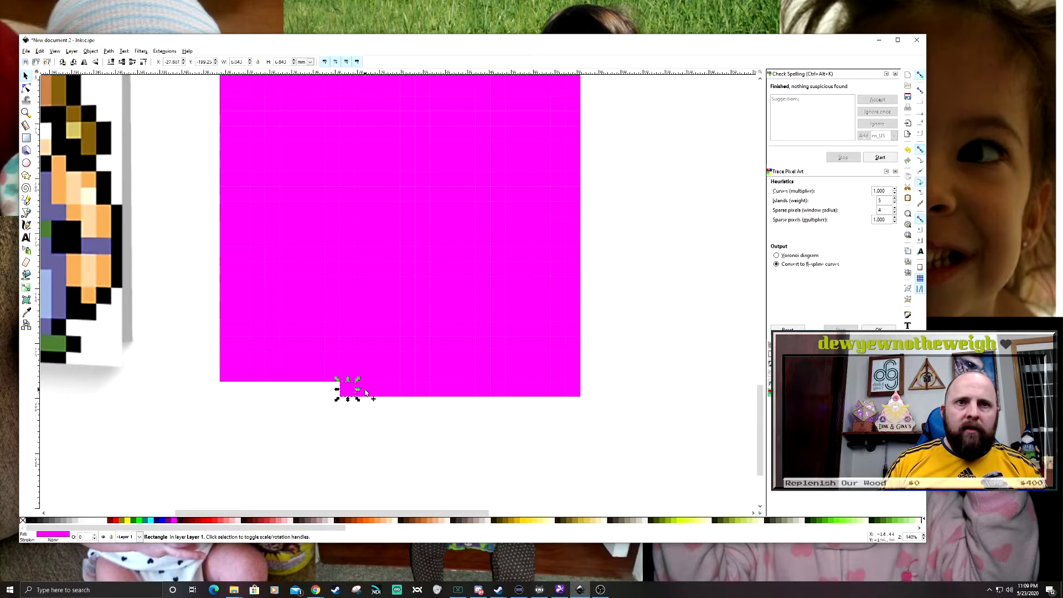
pyautogui.scroll(1, 378, 417)
pyautogui.scroll(1, 407, 406)
pyautogui.click(300, 371)
pyautogui.click(330, 369)
pyautogui.click(359, 366)
pyautogui.click(389, 367)
pyautogui.click(419, 367)
pyautogui.click(449, 368)
pyautogui.click(479, 368)
pyautogui.click(508, 368)
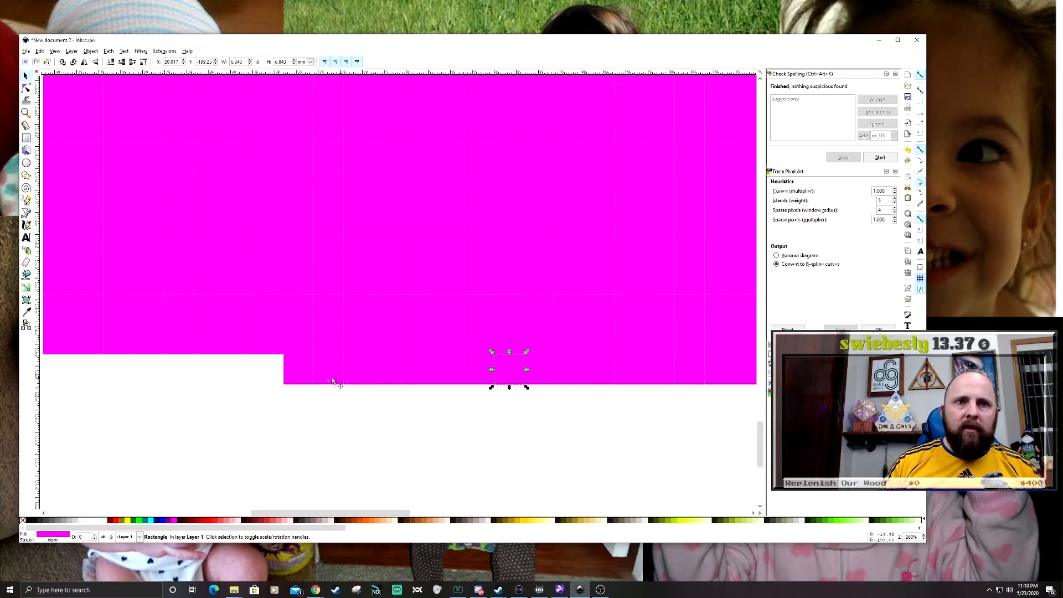
pyautogui.click(534, 410)
pyautogui.click(540, 372)
pyautogui.press('Delete')
# - Delete the remaining squares to the right of the eight middle squares in the bottom row
pyautogui.moveTo(546, 396); pyautogui.dragTo(389, 410)
pyautogui.moveTo(446, 381); pyautogui.dragTo(568, 376)
pyautogui.moveTo(605, 430); pyautogui.dragTo(380, 373)
pyautogui.press('Delete')
pyautogui.moveTo(617, 387); pyautogui.dragTo(450, 309)
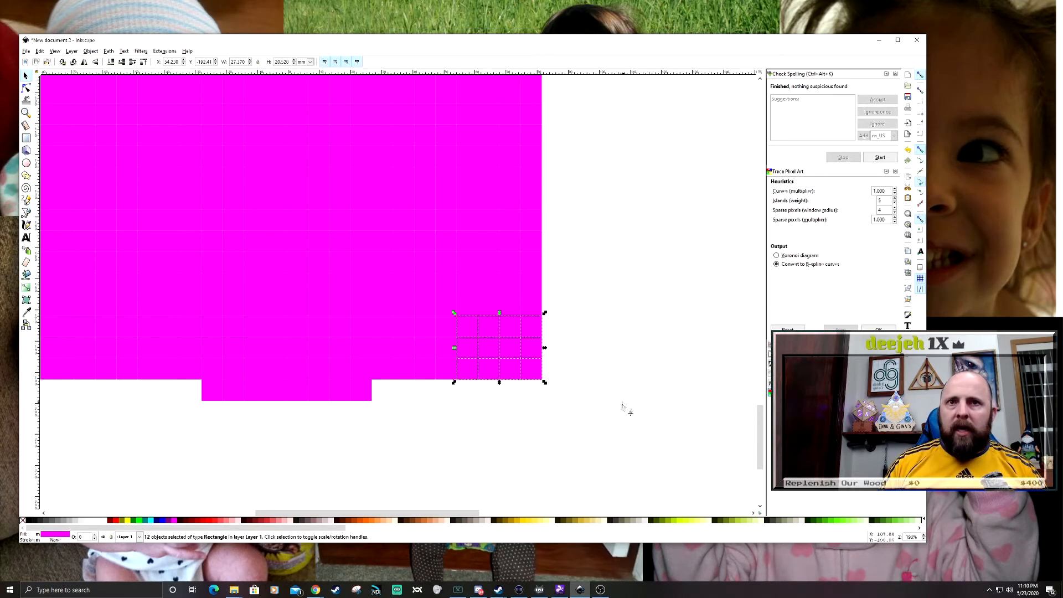
pyautogui.moveTo(620, 417); pyautogui.dragTo(472, 289)
pyautogui.press('Delete')
pyautogui.moveTo(585, 424); pyautogui.dragTo(529, 361)
pyautogui.moveTo(505, 404); pyautogui.dragTo(537, 368)
pyautogui.moveTo(580, 418); pyautogui.dragTo(508, 350)
pyautogui.click(524, 421)
pyautogui.moveTo(299, 361); pyautogui.dragTo(449, 375)
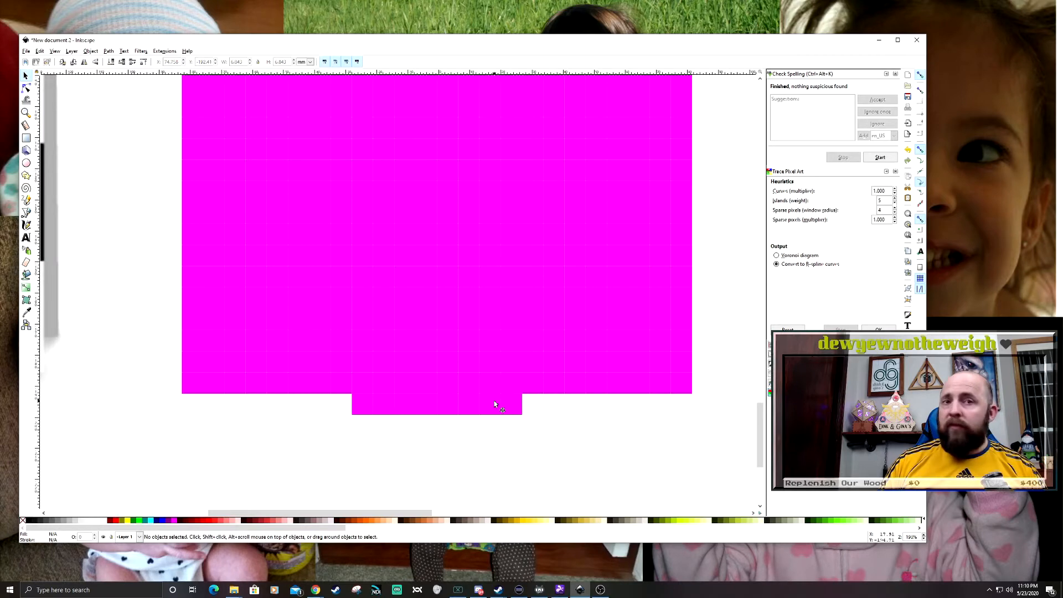
# - Select the eight bottom-row squares and fill them with the black sampled from the sole of the Sabin sprite's shoe
pyautogui.moveTo(381, 443); pyautogui.dragTo(402, 440)
pyautogui.moveTo(612, 441); pyautogui.dragTo(380, 393)
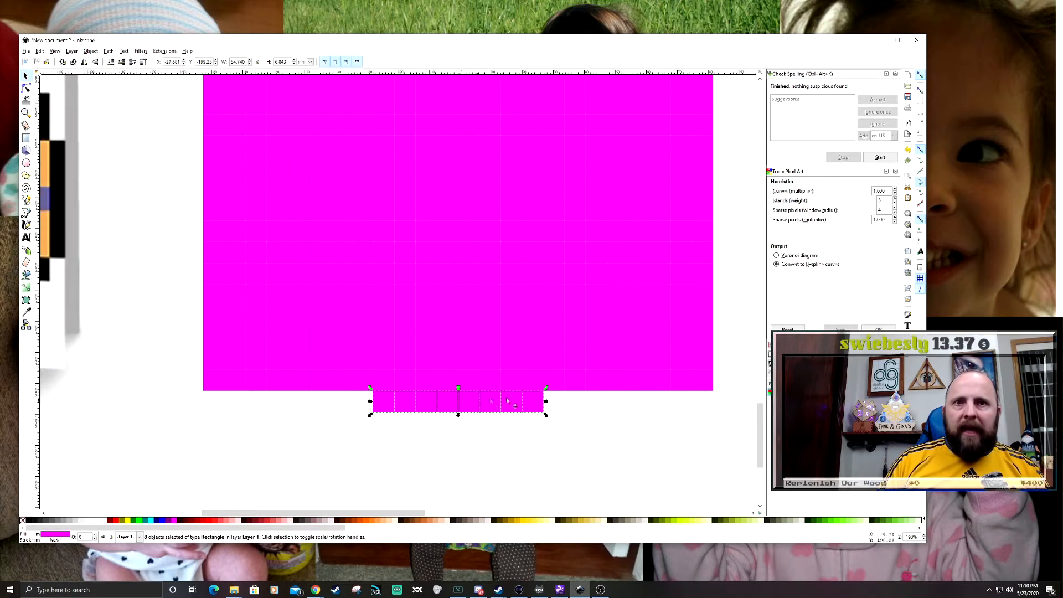
pyautogui.hscroll(-5, 424, 408)
pyautogui.scroll(-1, 425, 408)
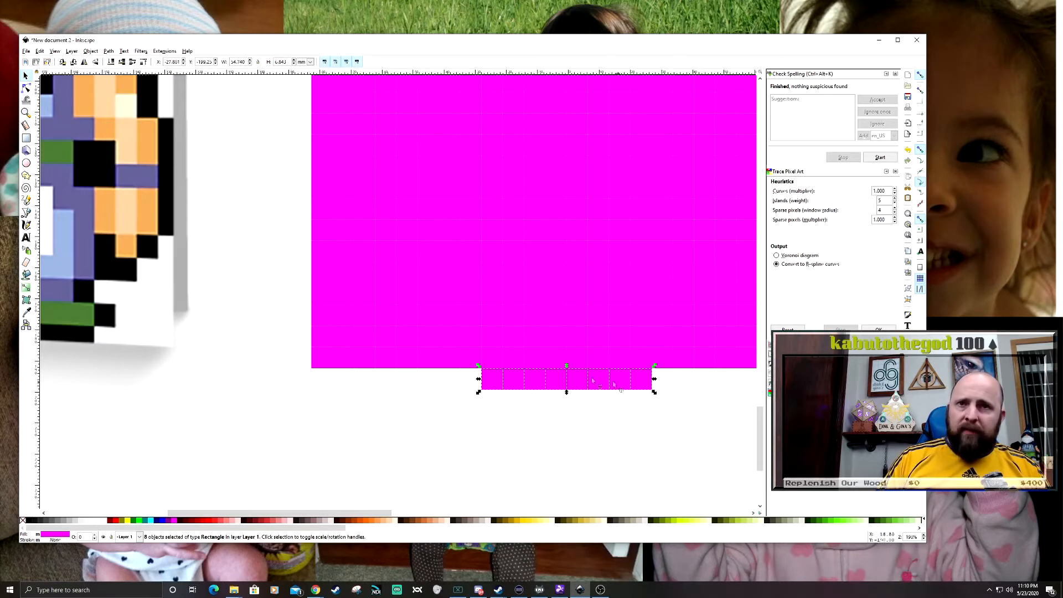
pyautogui.click(26, 313)
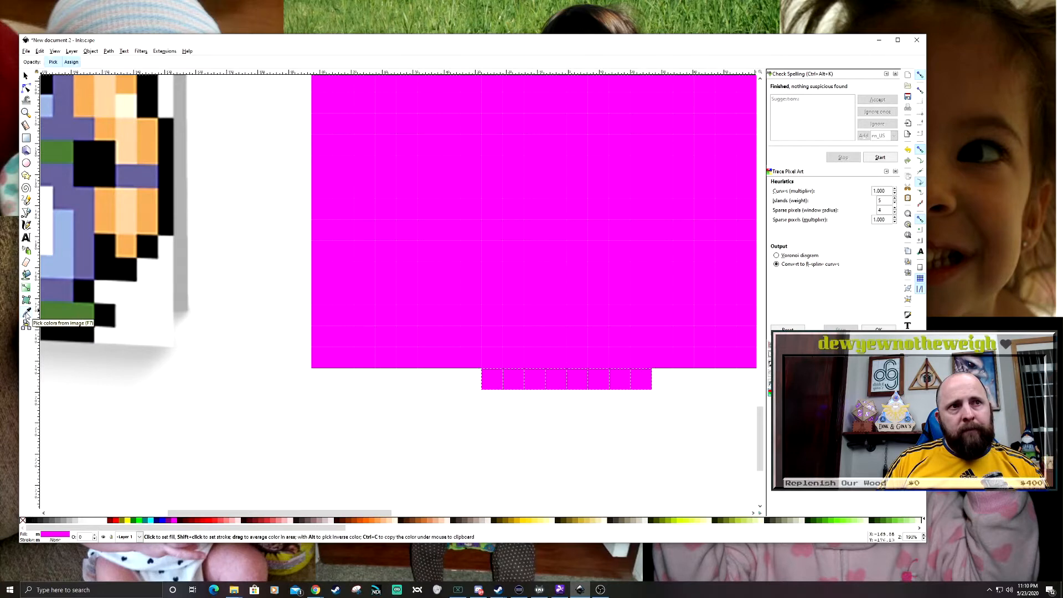
pyautogui.click(73, 336)
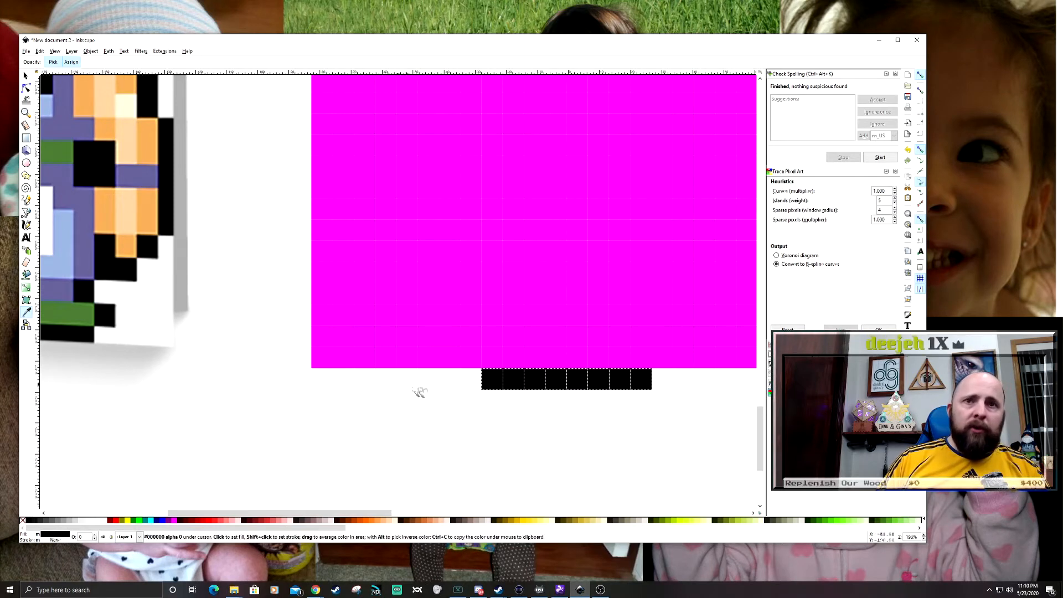
pyautogui.press('s')
pyautogui.moveTo(453, 404); pyautogui.dragTo(678, 361)
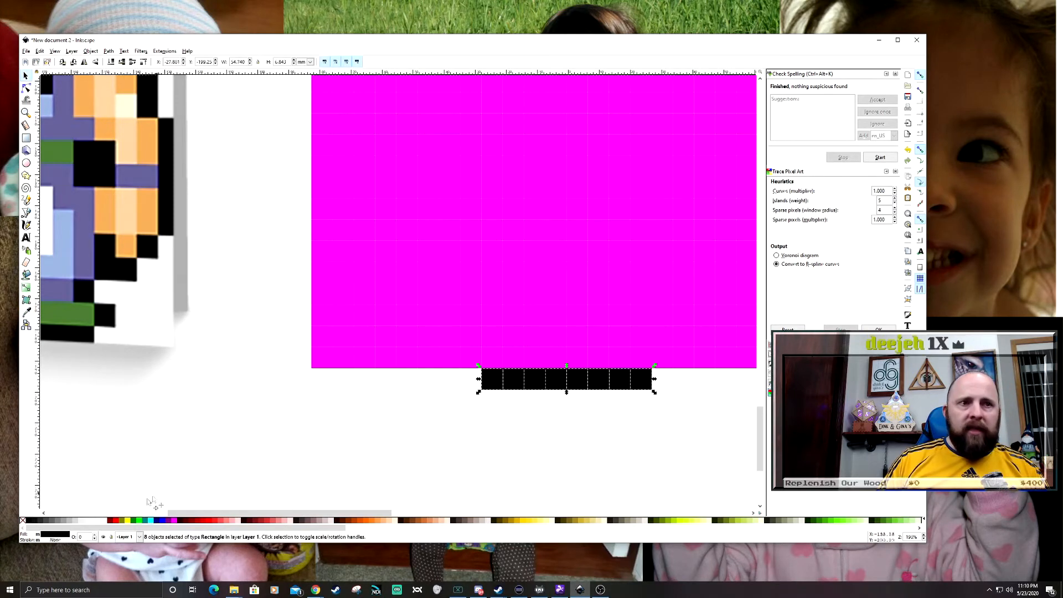
# - Try several palette colours, including red, on the eight bottom-row squares and return their fill to black
pyautogui.click(287, 521)
pyautogui.click(614, 520)
pyautogui.click(709, 521)
pyautogui.click(825, 521)
pyautogui.click(549, 521)
pyautogui.click(358, 521)
pyautogui.click(235, 521)
pyautogui.click(221, 521)
pyautogui.click(113, 521)
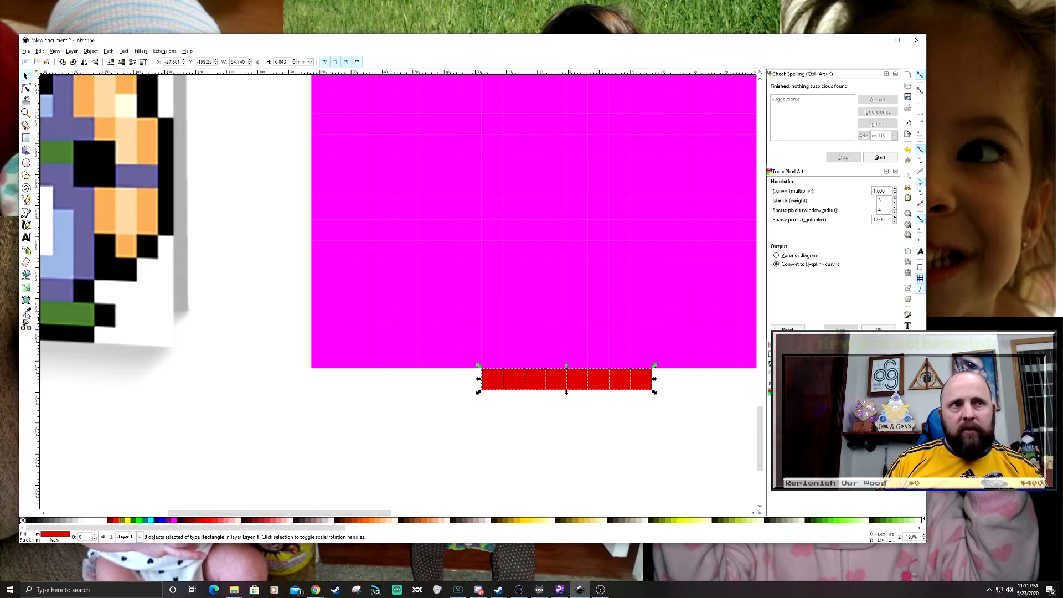
pyautogui.click(29, 521)
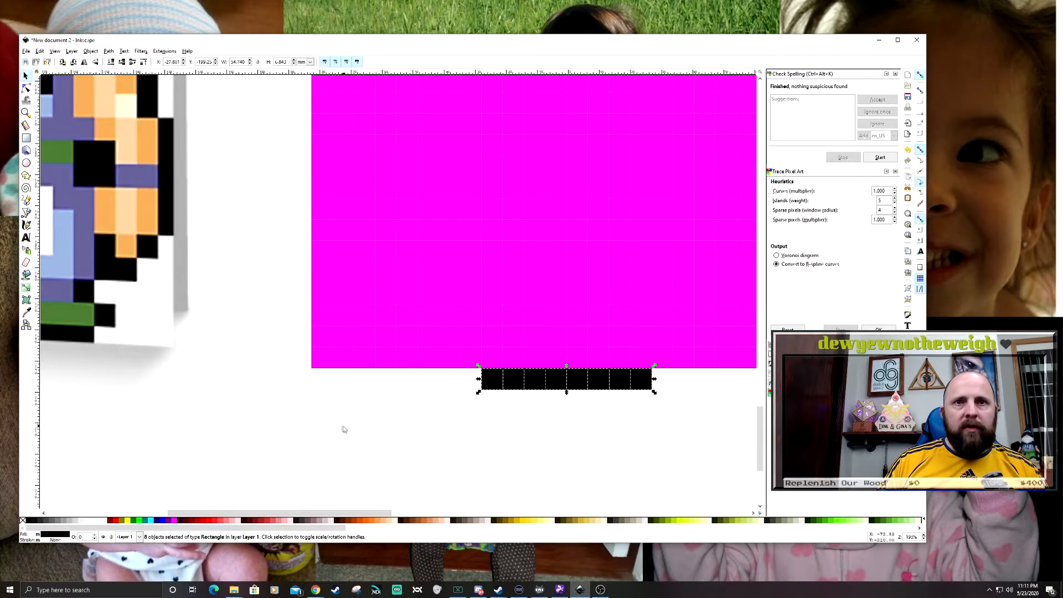
# - Deselect the black squares and delete the outer squares of the row above, leaving ten centred over the black row
pyautogui.moveTo(342, 369); pyautogui.dragTo(457, 415)
pyautogui.scroll(-3, 418, 404)
pyautogui.scroll(5, 388, 319)
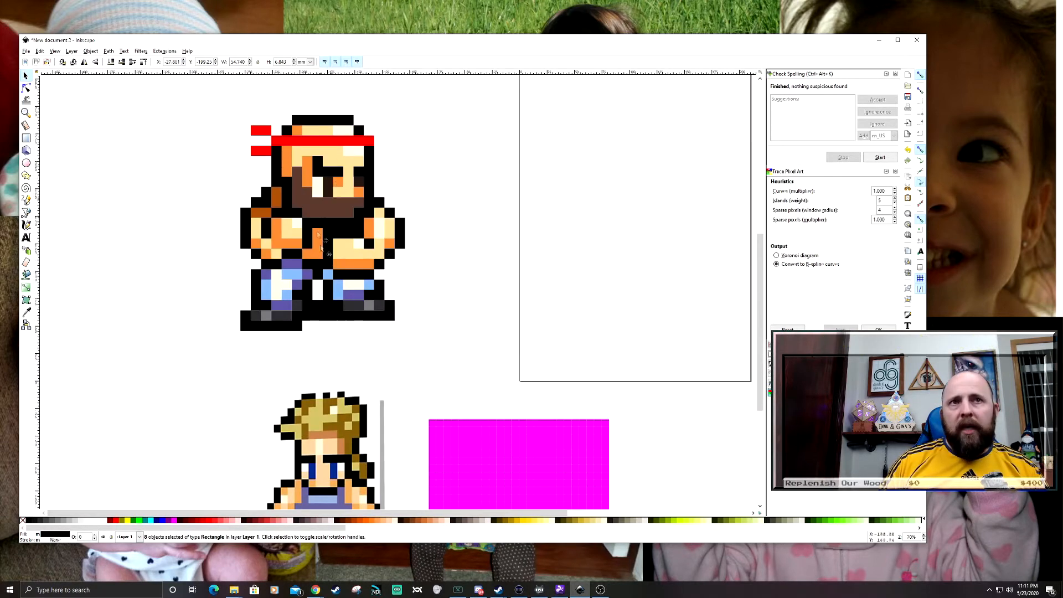
pyautogui.scroll(-8, 463, 315)
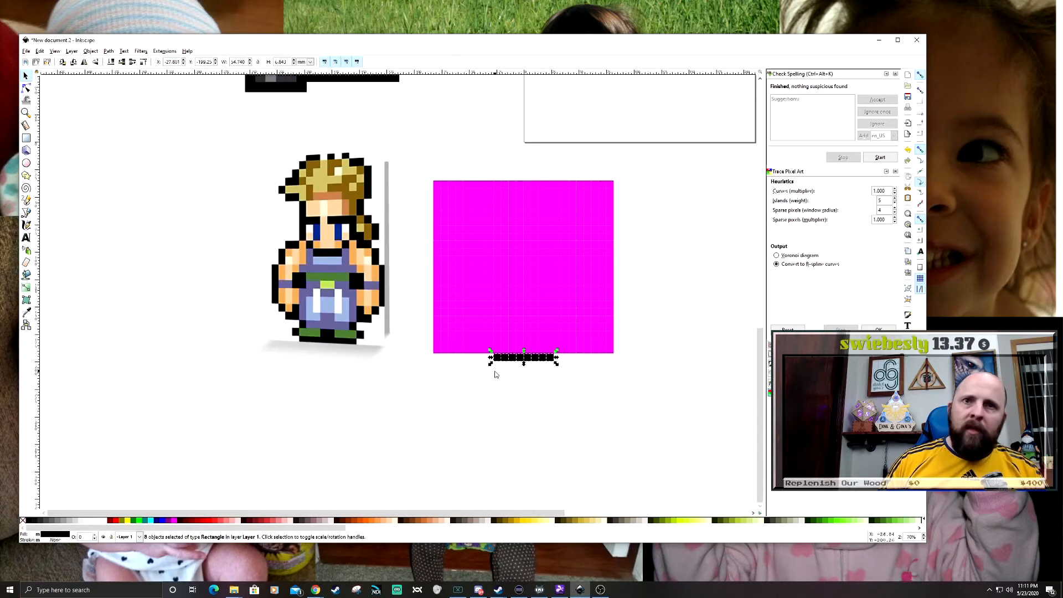
pyautogui.scroll(3, 495, 375)
pyautogui.scroll(-1, 406, 408)
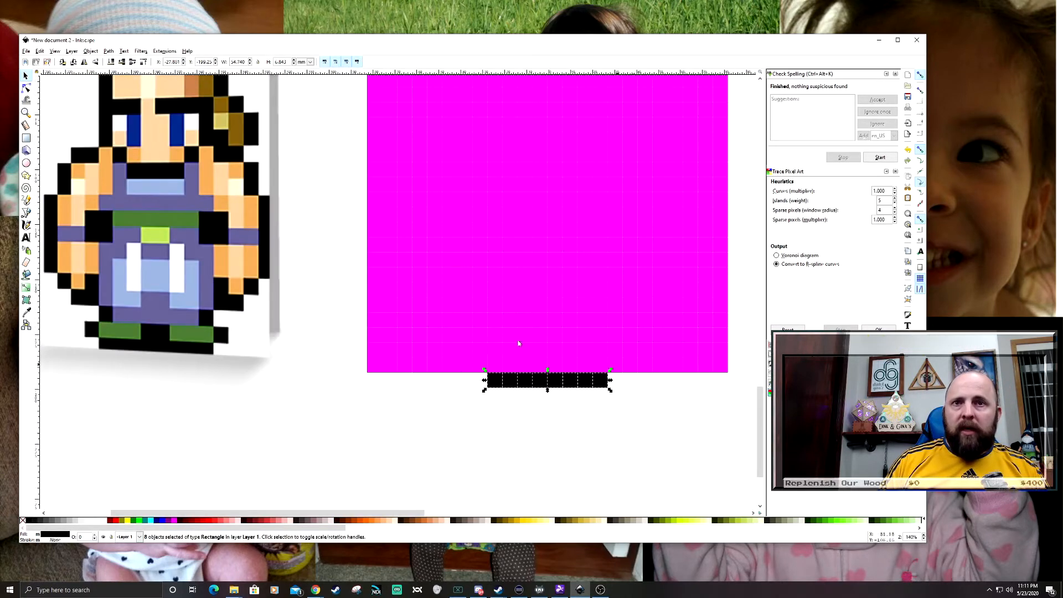
pyautogui.moveTo(456, 427); pyautogui.dragTo(496, 453)
pyautogui.click(496, 453)
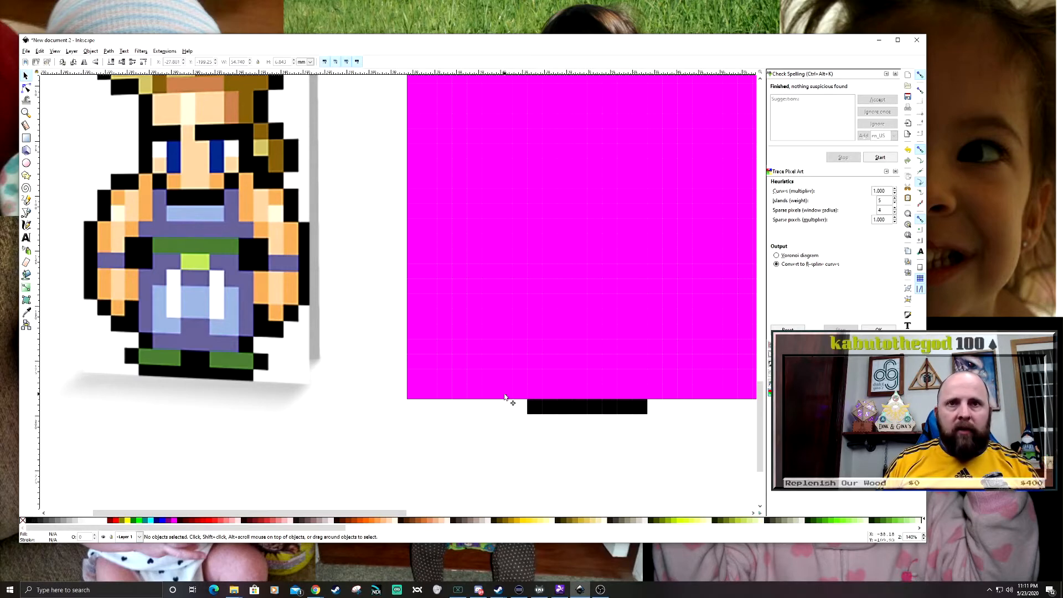
pyautogui.moveTo(403, 412); pyautogui.dragTo(515, 375)
pyautogui.press('Delete')
pyautogui.hscroll(3, 563, 414)
pyautogui.moveTo(562, 414); pyautogui.dragTo(677, 384)
pyautogui.press('Delete')
# - Delete the outer squares on both sides of the third row from the bottom, leaving its eight middle squares
pyautogui.hscroll(-1, 372, 408)
pyautogui.moveTo(311, 366); pyautogui.dragTo(458, 404)
pyautogui.click(318, 371)
pyautogui.press('Delete')
pyautogui.moveTo(693, 397); pyautogui.dragTo(564, 373)
pyautogui.press('Delete')
pyautogui.hscroll(-3, 482, 414)
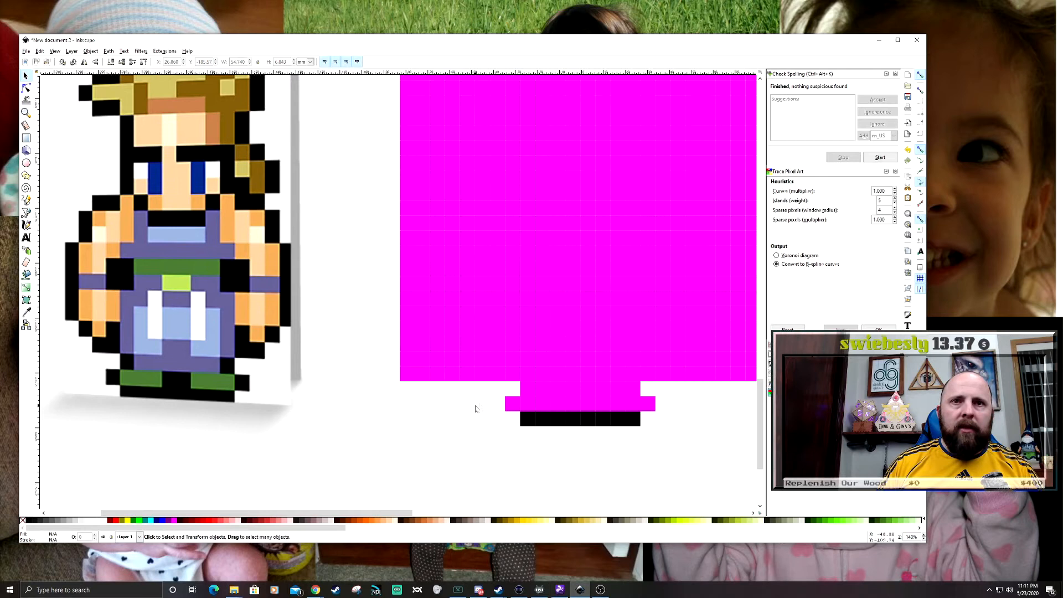
# - Fill the end squares of the second and third rows from the bottom with black sampled from the bottom row
pyautogui.click(525, 390)
pyautogui.keyDown('shift'); pyautogui.click(512, 405); pyautogui.keyUp('shift')
pyautogui.keyDown('shift'); pyautogui.click(632, 377); pyautogui.keyUp('shift')
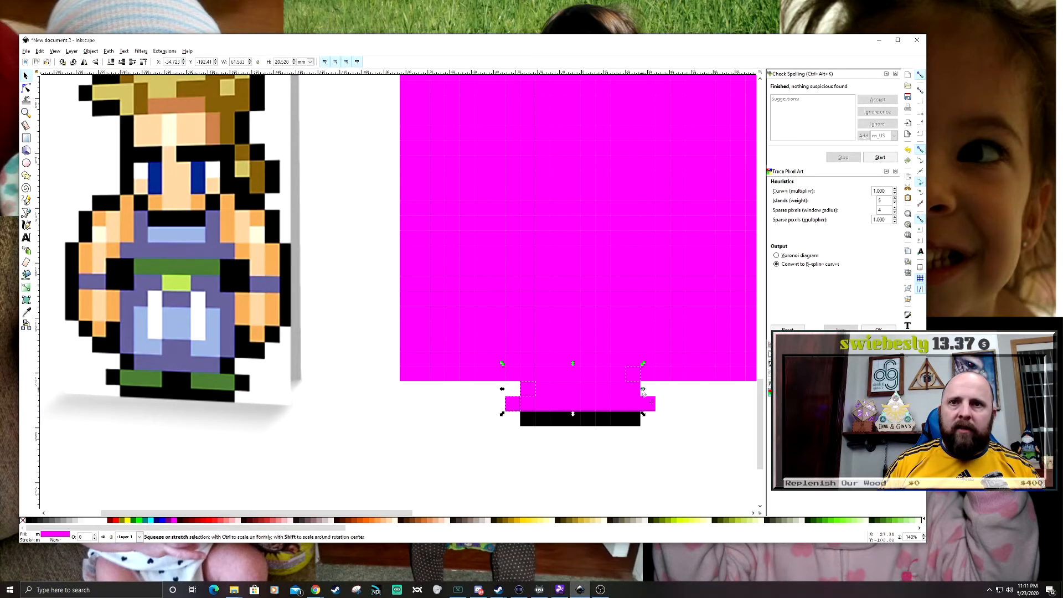
pyautogui.keyDown('shift'); pyautogui.click(647, 405); pyautogui.keyUp('shift')
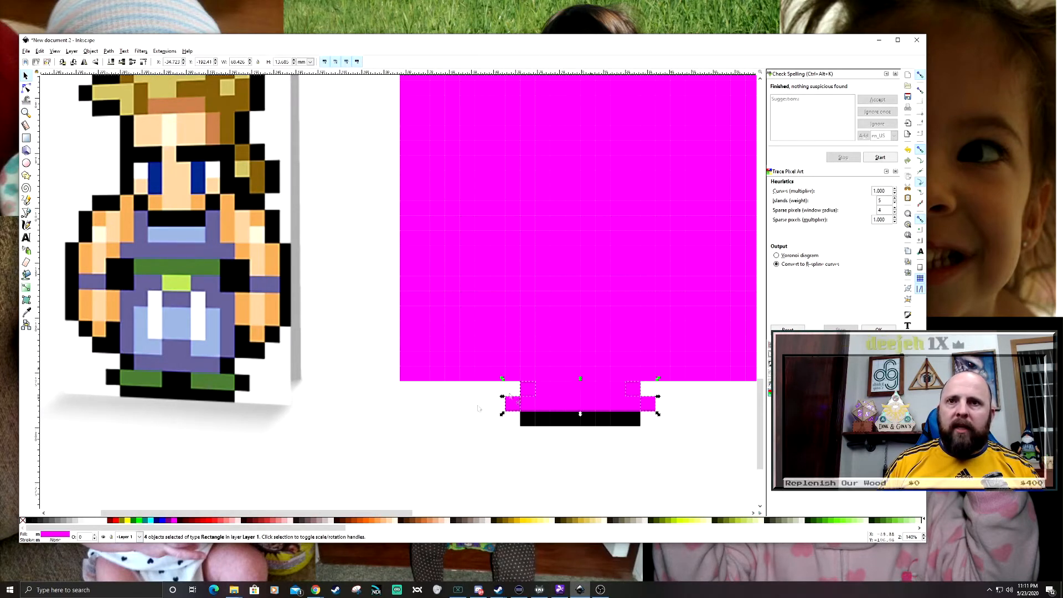
pyautogui.click(26, 314)
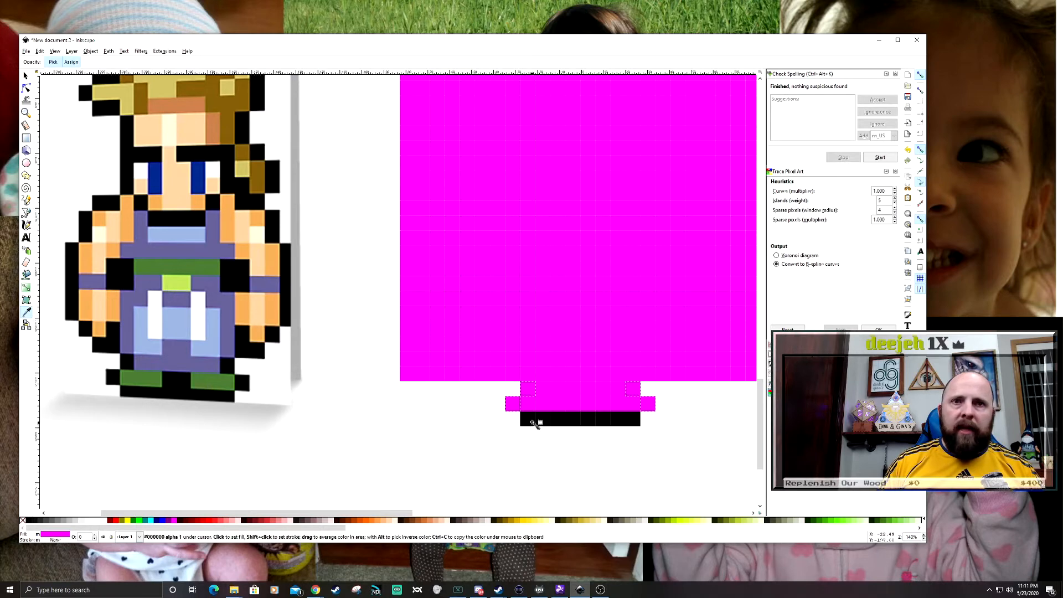
pyautogui.click(534, 422)
pyautogui.press('Escape')
pyautogui.press('s')
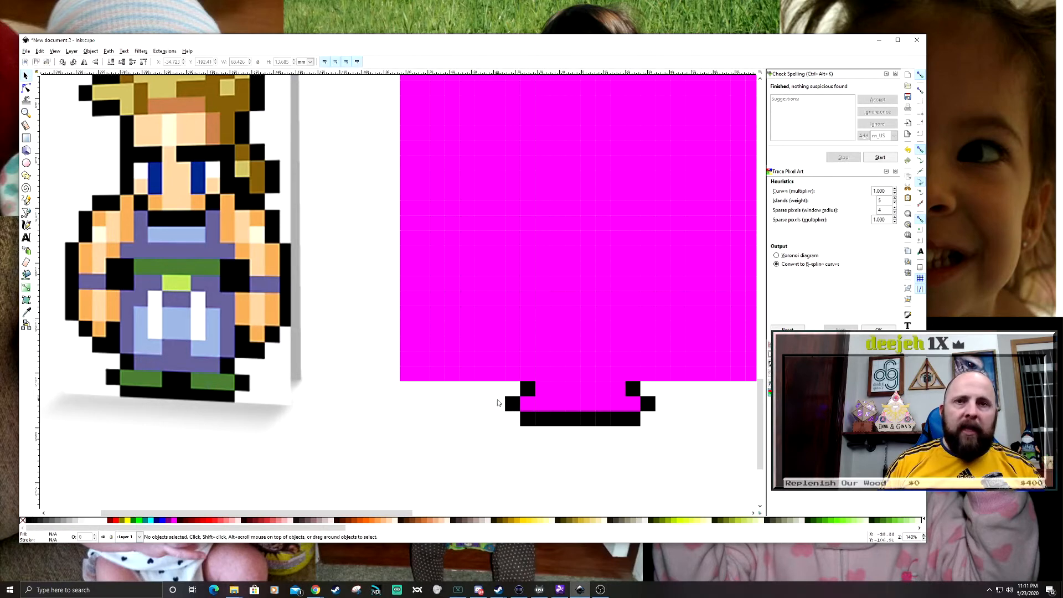
# - Select nine squares tracing the sprite's lower left arm outline, stepping up from the foot into a five-square column, and fill them black
pyautogui.scroll(1, 477, 397)
pyautogui.moveTo(530, 405); pyautogui.dragTo(441, 370)
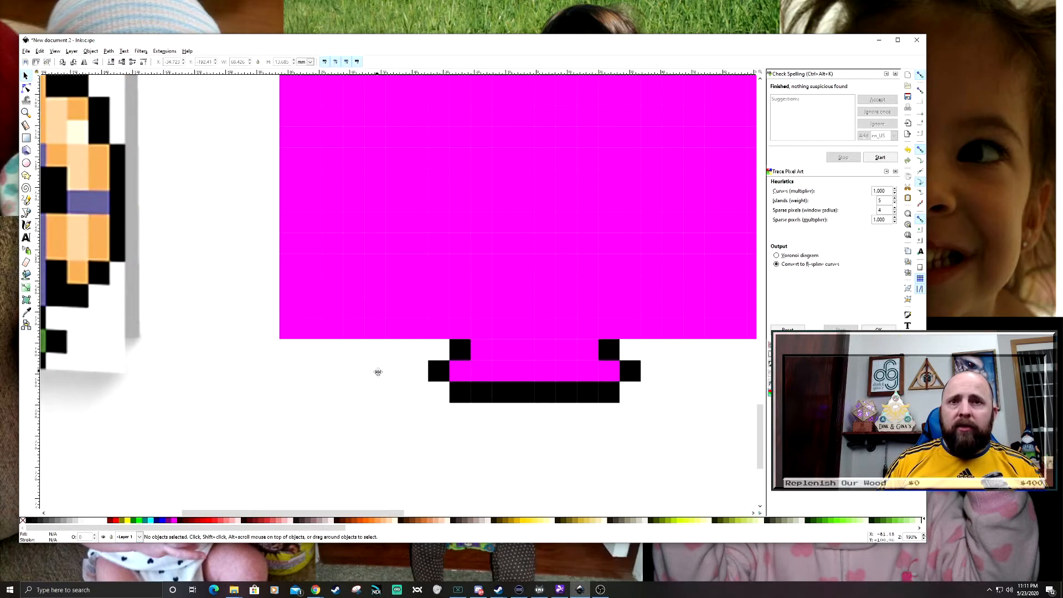
pyautogui.moveTo(377, 374); pyautogui.dragTo(443, 412)
pyautogui.scroll(-1, 443, 415)
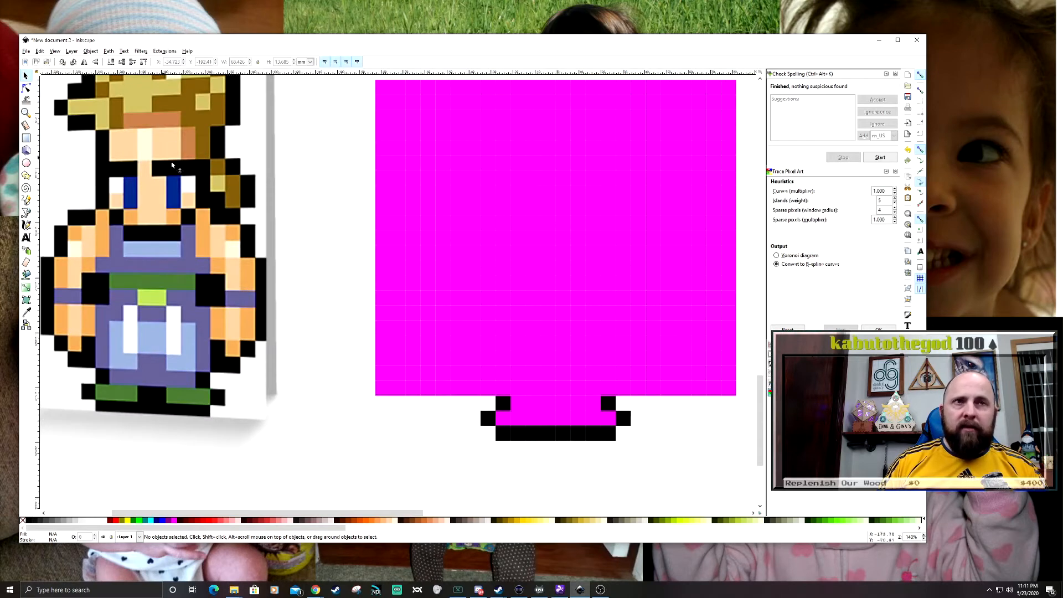
pyautogui.moveTo(423, 412); pyautogui.dragTo(497, 441)
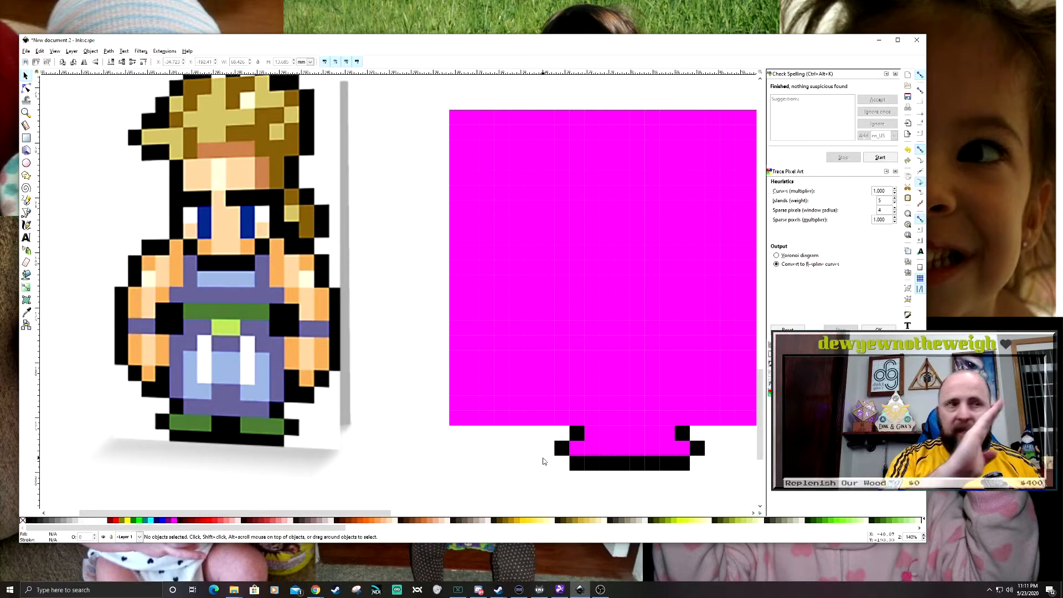
pyautogui.click(560, 419)
pyautogui.keyDown('shift'); pyautogui.click(563, 404); pyautogui.keyUp('shift')
pyautogui.keyDown('shift'); pyautogui.click(547, 420); pyautogui.keyUp('shift')
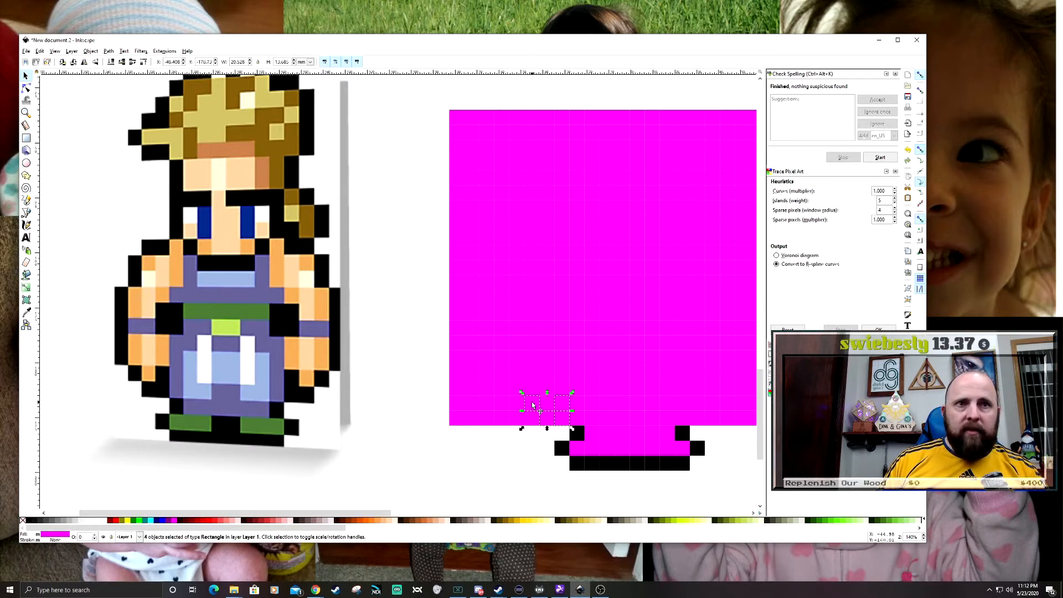
pyautogui.keyDown('shift'); pyautogui.click(514, 390); pyautogui.keyUp('shift')
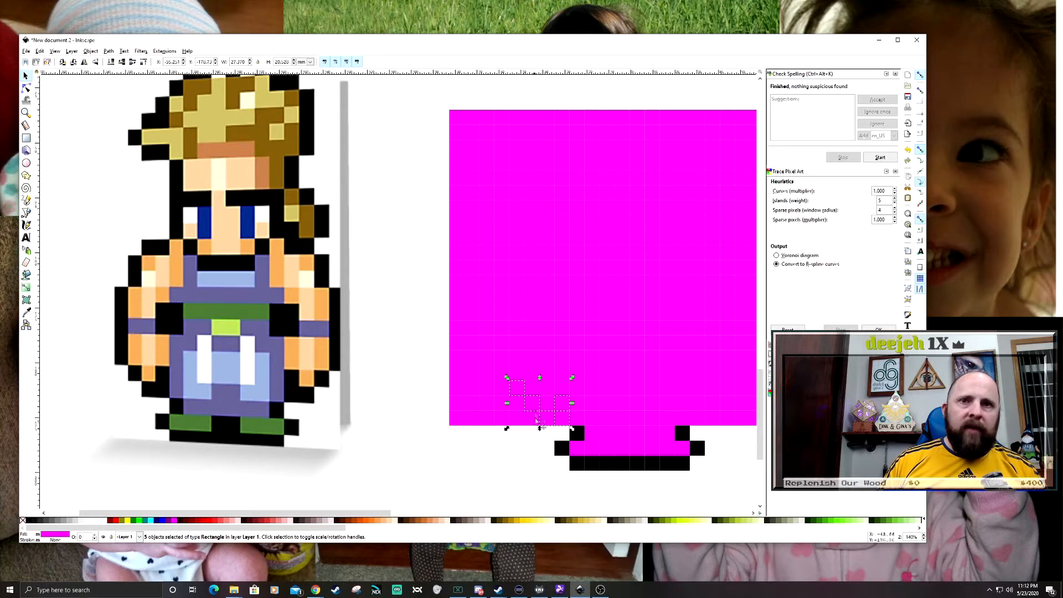
pyautogui.keyDown('shift'); pyautogui.click(518, 372); pyautogui.keyUp('shift')
pyautogui.keyDown('shift'); pyautogui.click(517, 358); pyautogui.keyUp('shift')
pyautogui.keyDown('shift'); pyautogui.click(517, 342); pyautogui.keyUp('shift')
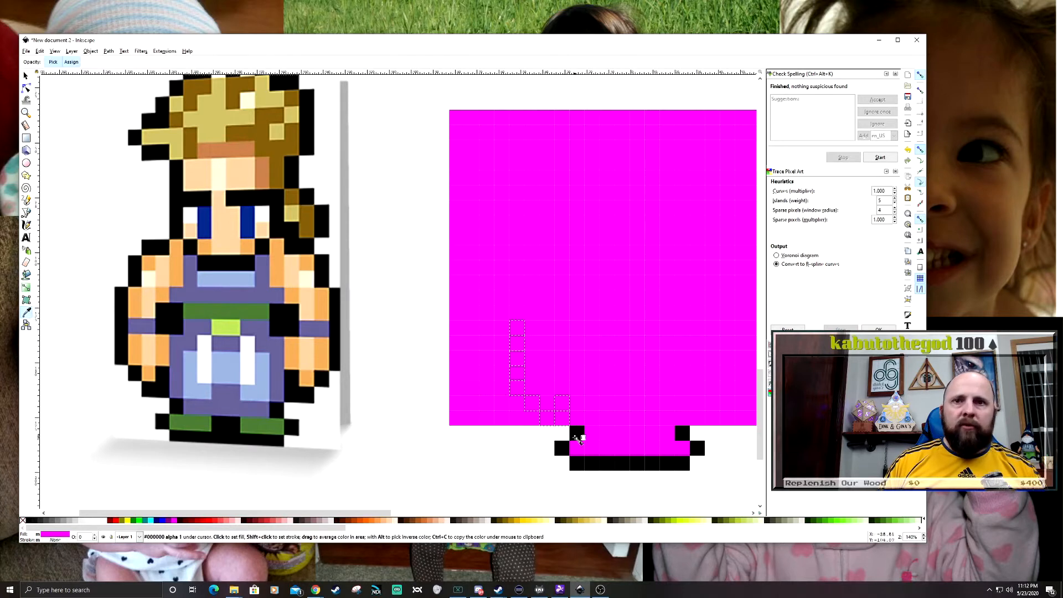
pyautogui.click(29, 520)
pyautogui.click(486, 477)
# - Delete the magenta squares to the left of and beneath the black left arm outline
pyautogui.moveTo(435, 431); pyautogui.dragTo(517, 314)
pyautogui.press('Delete')
pyautogui.click(515, 406)
pyautogui.press('Delete')
pyautogui.click(514, 419)
pyautogui.press('Delete')
pyautogui.click(530, 419)
pyautogui.press('Delete')
pyautogui.moveTo(448, 452); pyautogui.dragTo(425, 443)
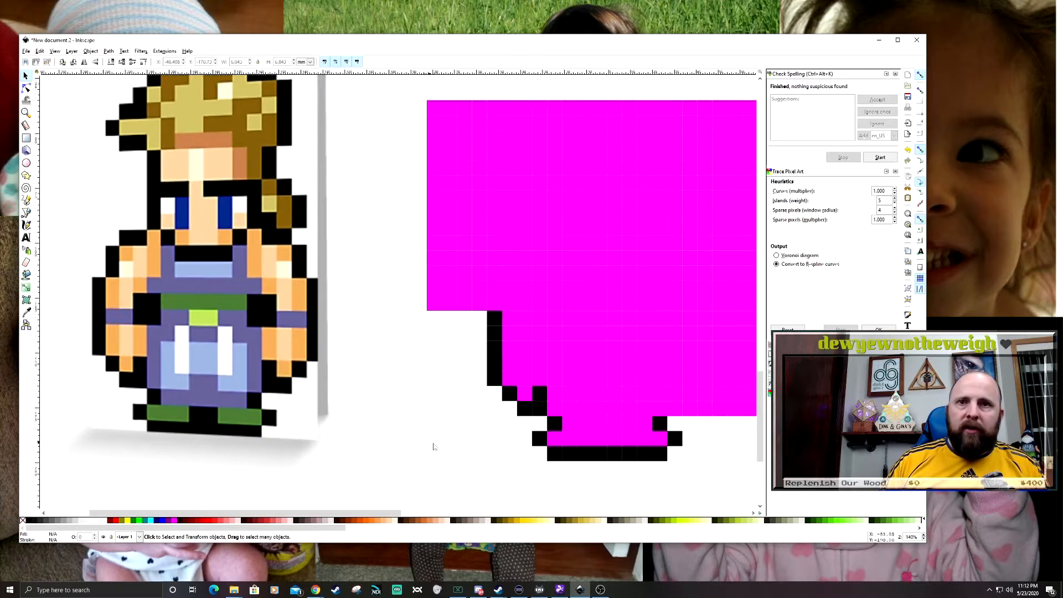
# - Select nine squares mirroring the arm outline on the right side and fill them with black sampled from the left outline
pyautogui.moveTo(690, 444); pyautogui.dragTo(663, 440)
pyautogui.click(646, 392)
pyautogui.keyDown('shift'); pyautogui.click(646, 409); pyautogui.keyUp('shift')
pyautogui.keyDown('shift'); pyautogui.click(666, 408); pyautogui.keyUp('shift')
pyautogui.keyDown('shift'); pyautogui.click(678, 395); pyautogui.keyUp('shift')
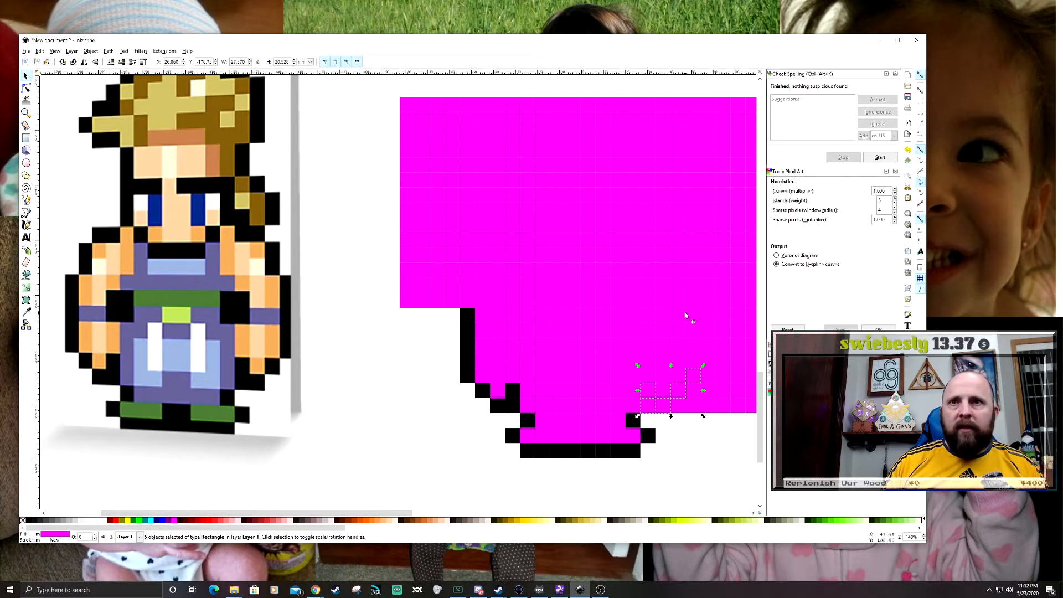
pyautogui.moveTo(736, 443); pyautogui.dragTo(648, 457)
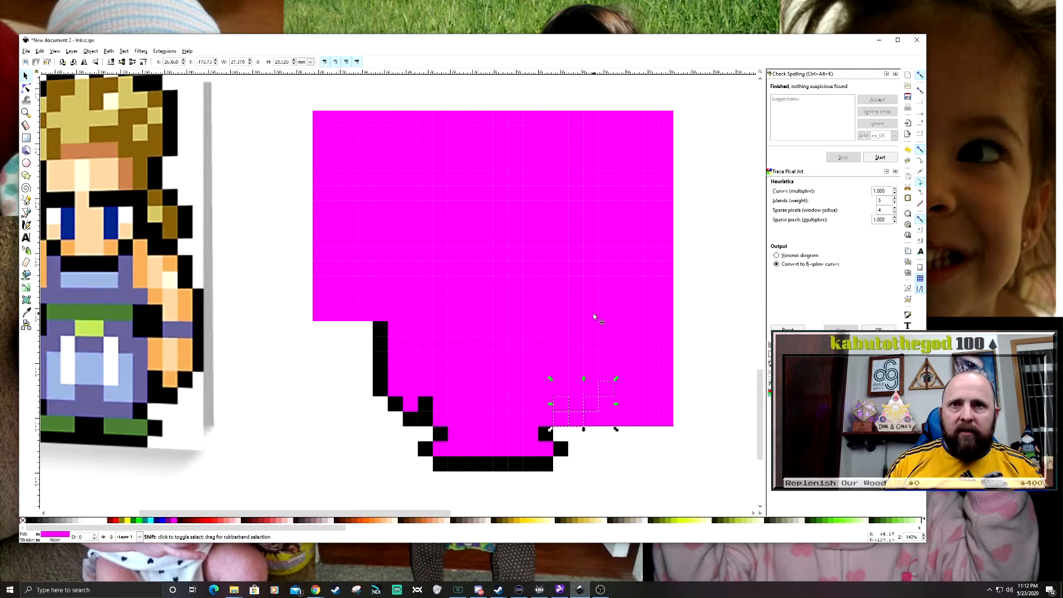
pyautogui.moveTo(591, 314); pyautogui.dragTo(619, 392)
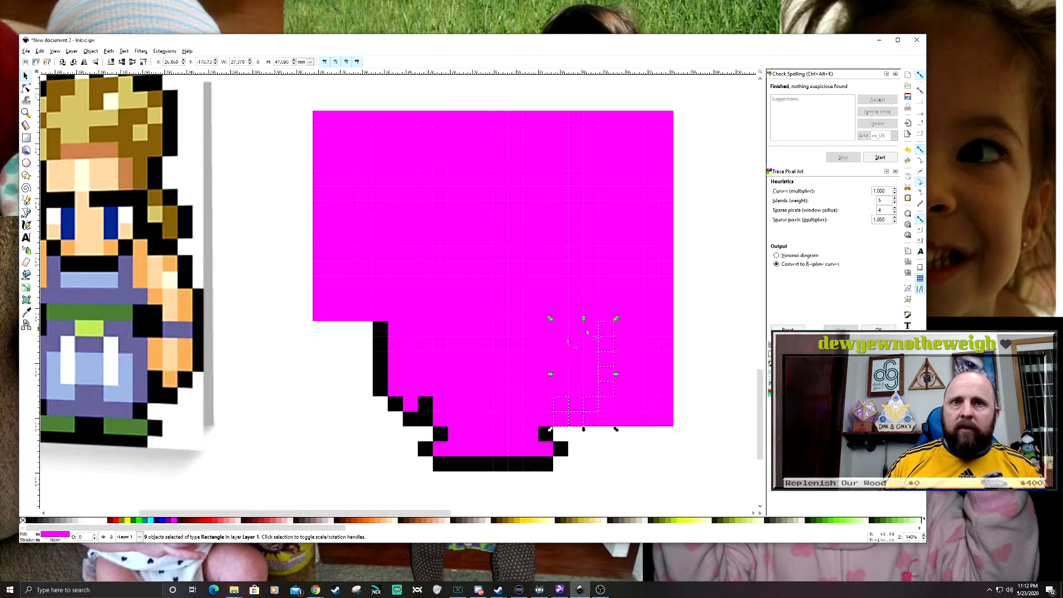
pyautogui.click(27, 313)
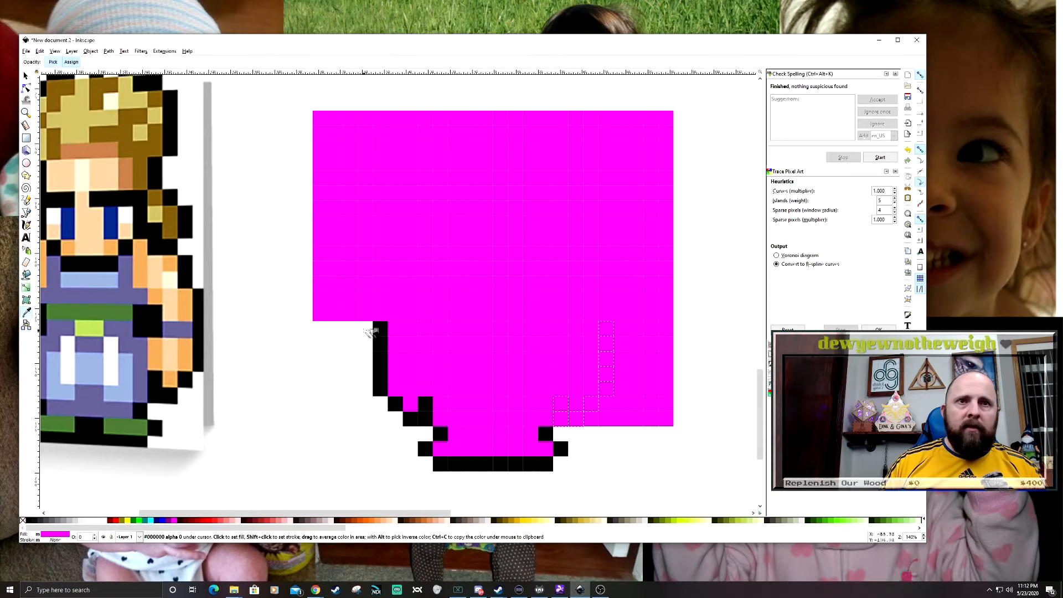
pyautogui.click(380, 329)
pyautogui.press('s')
# - Delete the magenta squares to the right of and beneath the black right arm outline
pyautogui.moveTo(700, 436); pyautogui.dragTo(611, 320)
pyautogui.press('Delete')
pyautogui.press('Delete')
pyautogui.click(606, 404)
pyautogui.press('Delete')
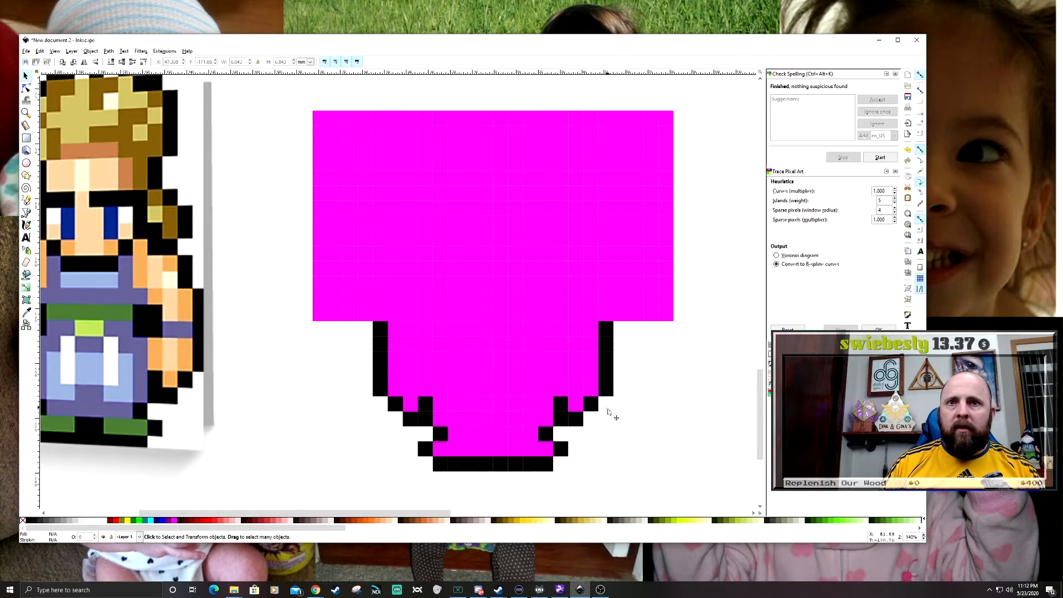
# - Fill the two middle squares of the second row from the bottom with black to separate the feet
pyautogui.moveTo(604, 429); pyautogui.dragTo(688, 432)
pyautogui.moveTo(414, 426); pyautogui.dragTo(392, 392)
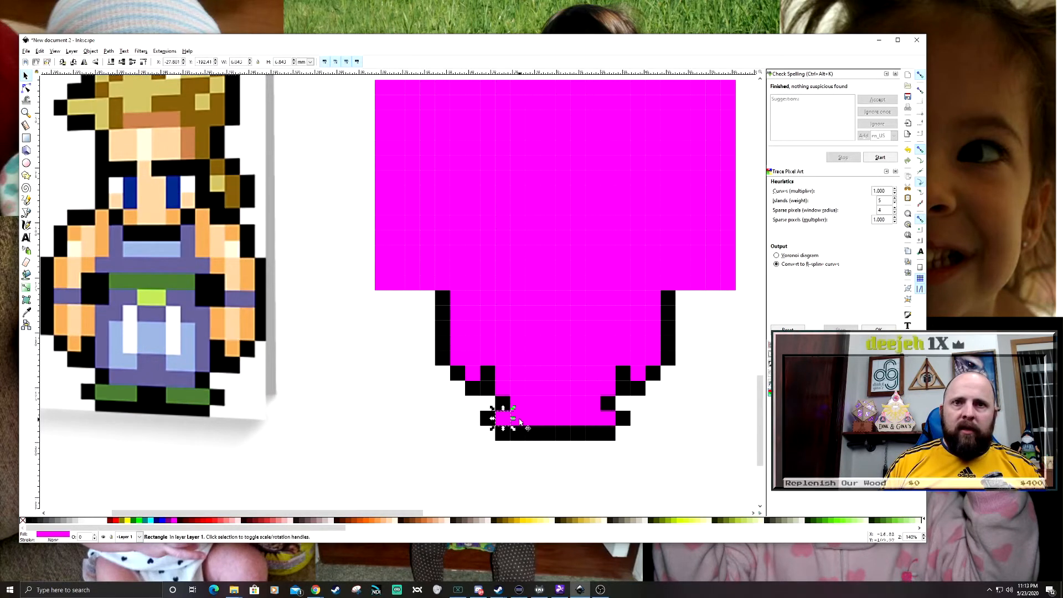
pyautogui.click(548, 421)
pyautogui.keyDown('shift'); pyautogui.click(559, 421); pyautogui.keyUp('shift')
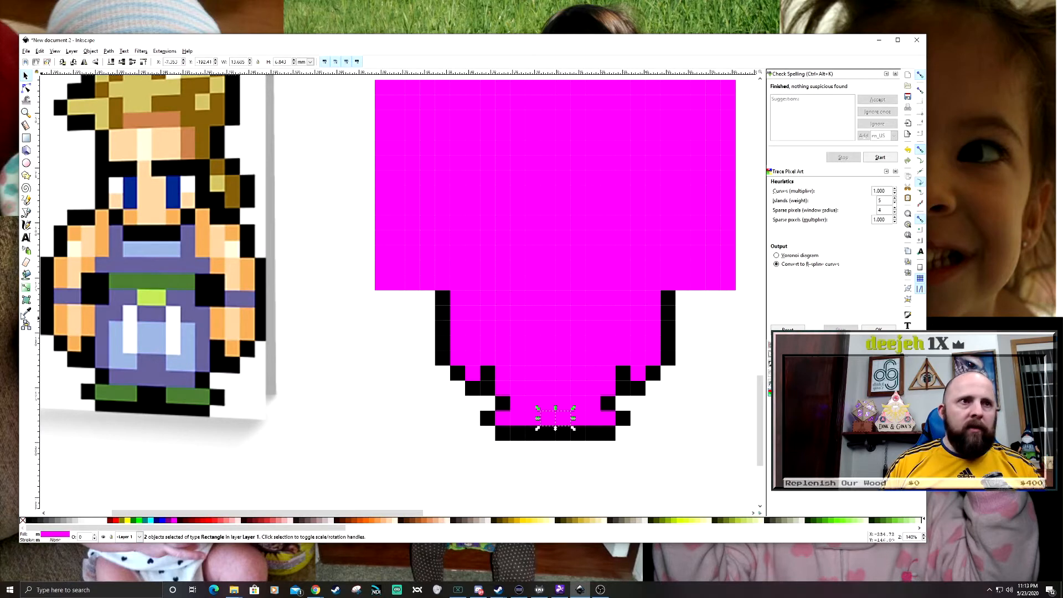
pyautogui.moveTo(567, 425); pyautogui.dragTo(522, 421)
# - Select the magenta foot squares on both sides of the black gap and fill them with dark grey sampled from the headband sprite's shoes
pyautogui.keyDown('shift'); pyautogui.click(522, 421); pyautogui.keyUp('shift')
pyautogui.keyDown('shift'); pyautogui.click(581, 420); pyautogui.keyUp('shift')
pyautogui.keyDown('shift'); pyautogui.click(602, 421); pyautogui.keyUp('shift')
pyautogui.keyDown('shift'); pyautogui.click(596, 422); pyautogui.keyUp('shift')
pyautogui.click(27, 312)
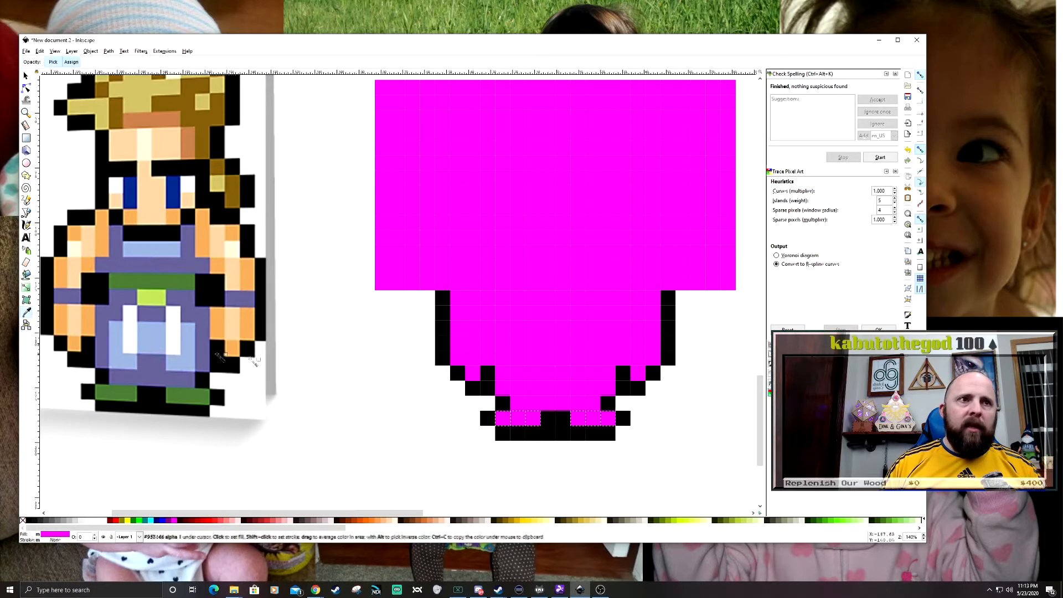
pyautogui.moveTo(301, 299); pyautogui.dragTo(380, 449)
pyautogui.moveTo(423, 340); pyautogui.dragTo(494, 494)
pyautogui.scroll(-2, 443, 392)
pyautogui.scroll(-1, 447, 394)
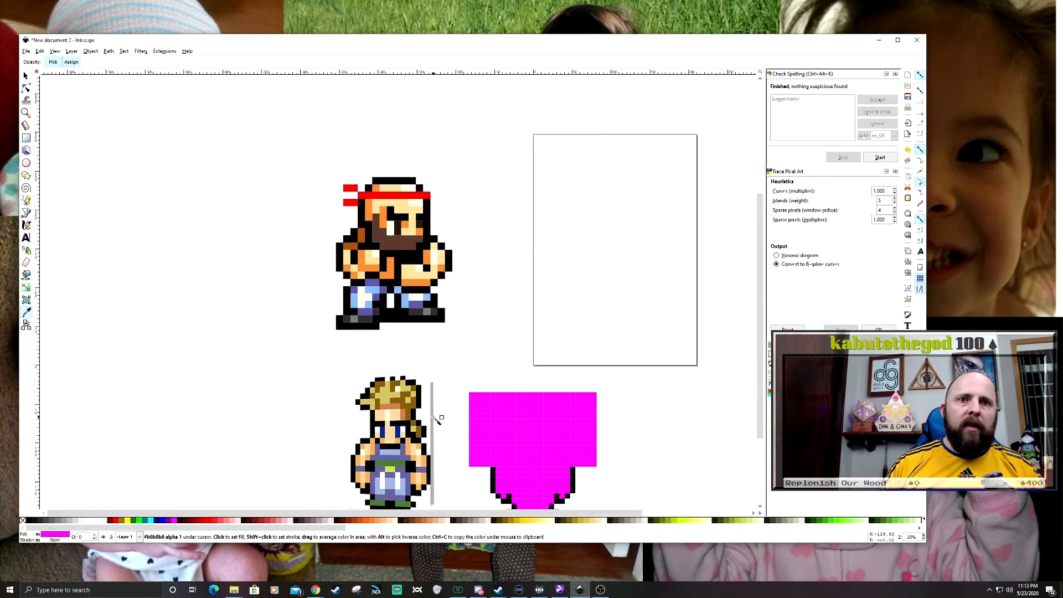
pyautogui.click(418, 297)
pyautogui.moveTo(511, 349); pyautogui.dragTo(452, 283)
pyautogui.press('s')
pyautogui.press('Escape')
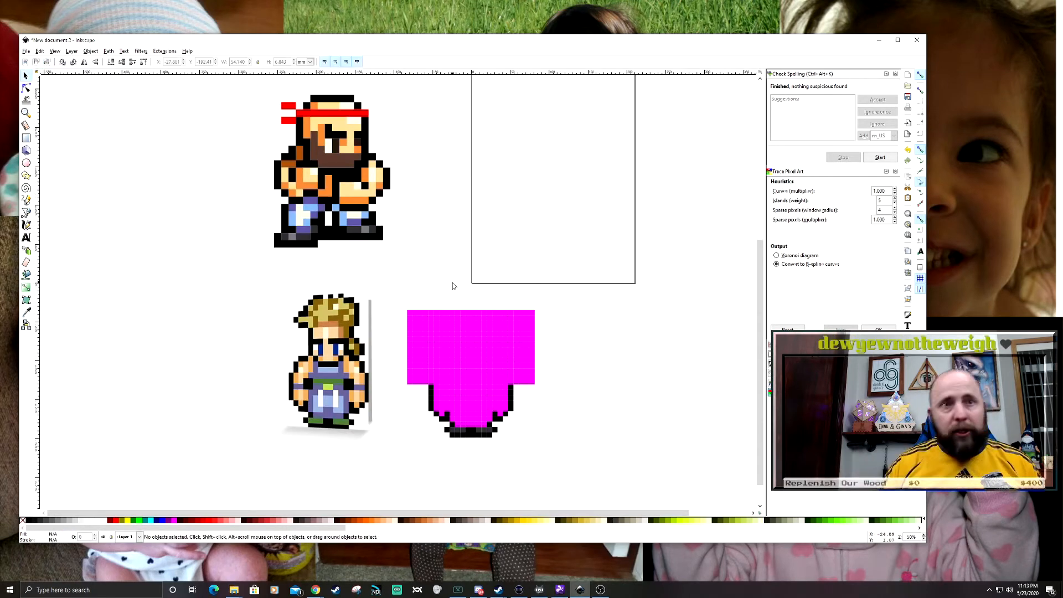
# - Select the squares forming the trousers' outer edges, waist and crotch and fill them with purple-blue sampled from the headband sprite's trousers
pyautogui.moveTo(448, 471); pyautogui.dragTo(472, 443)
pyautogui.scroll(2, 472, 445)
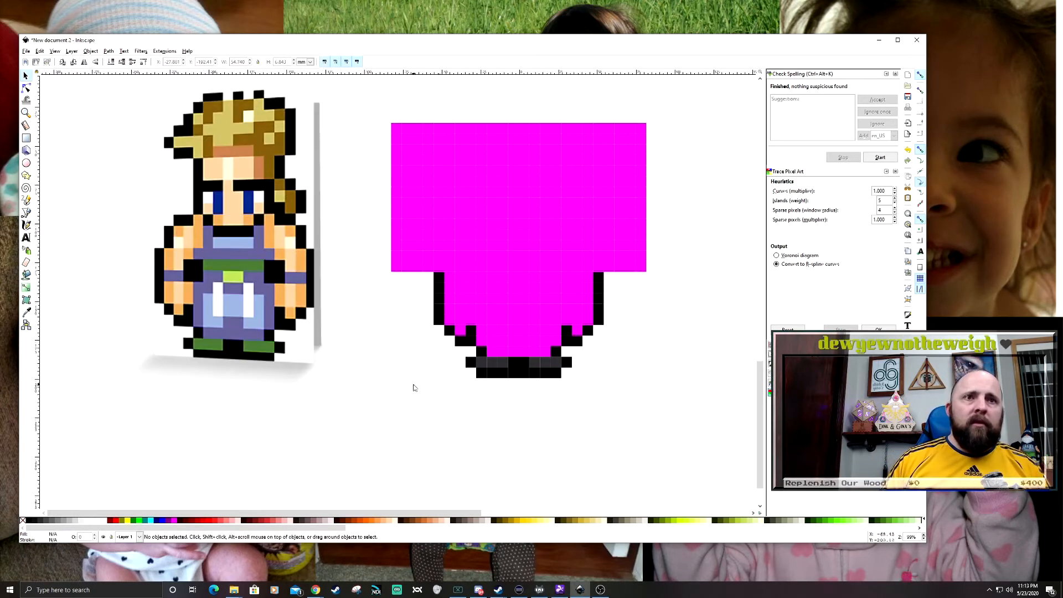
pyautogui.moveTo(539, 404); pyautogui.dragTo(520, 407)
pyautogui.scroll(1, 520, 407)
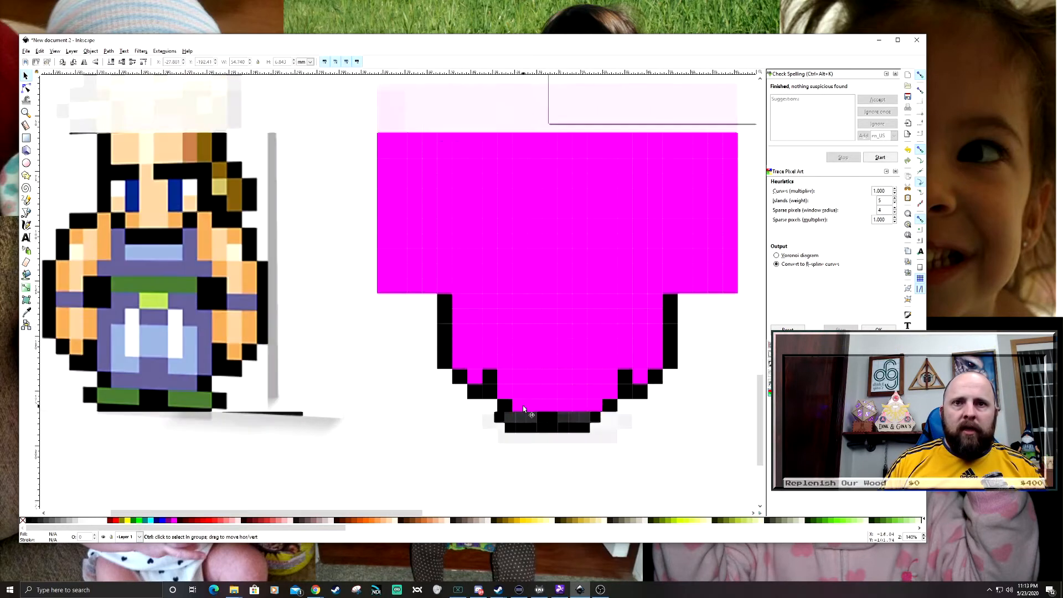
pyautogui.click(522, 407)
pyautogui.keyDown('shift'); pyautogui.click(536, 408); pyautogui.keyUp('shift')
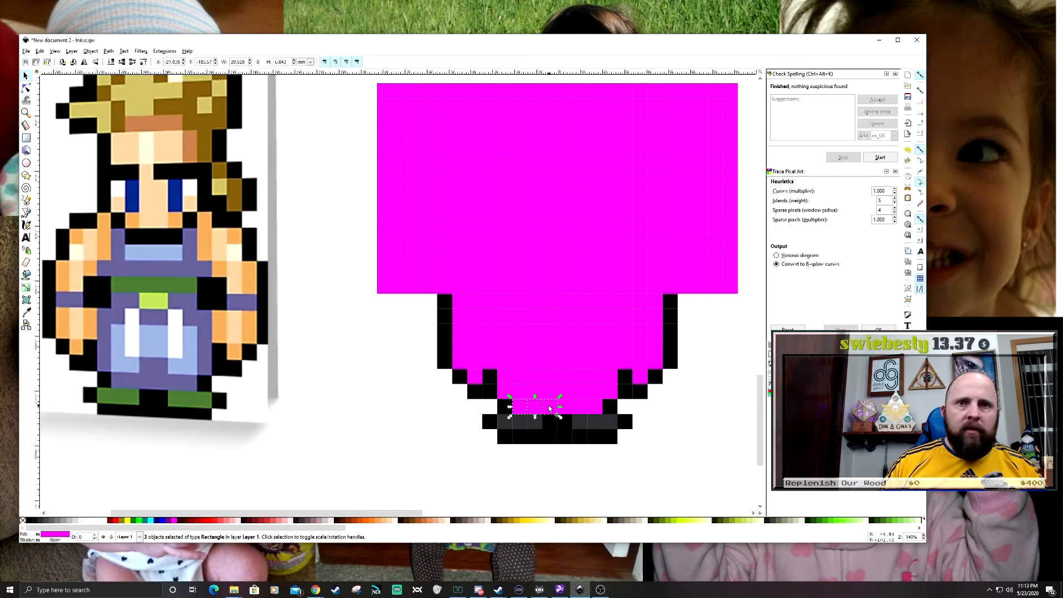
pyautogui.keyDown('shift'); pyautogui.click(564, 408); pyautogui.keyUp('shift')
pyautogui.keyDown('shift'); pyautogui.click(580, 408); pyautogui.keyUp('shift')
pyautogui.keyDown('shift'); pyautogui.click(595, 408); pyautogui.keyUp('shift')
pyautogui.keyDown('shift'); pyautogui.click(564, 393); pyautogui.keyUp('shift')
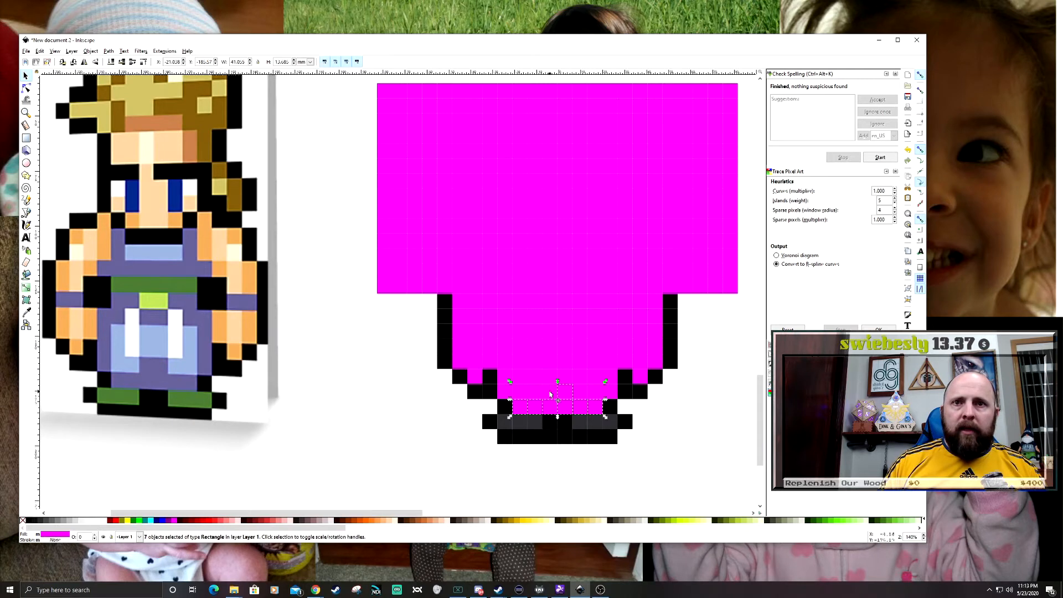
pyautogui.keyDown('shift'); pyautogui.click(503, 387); pyautogui.keyUp('shift')
pyautogui.keyDown('shift'); pyautogui.click(503, 378); pyautogui.keyUp('shift')
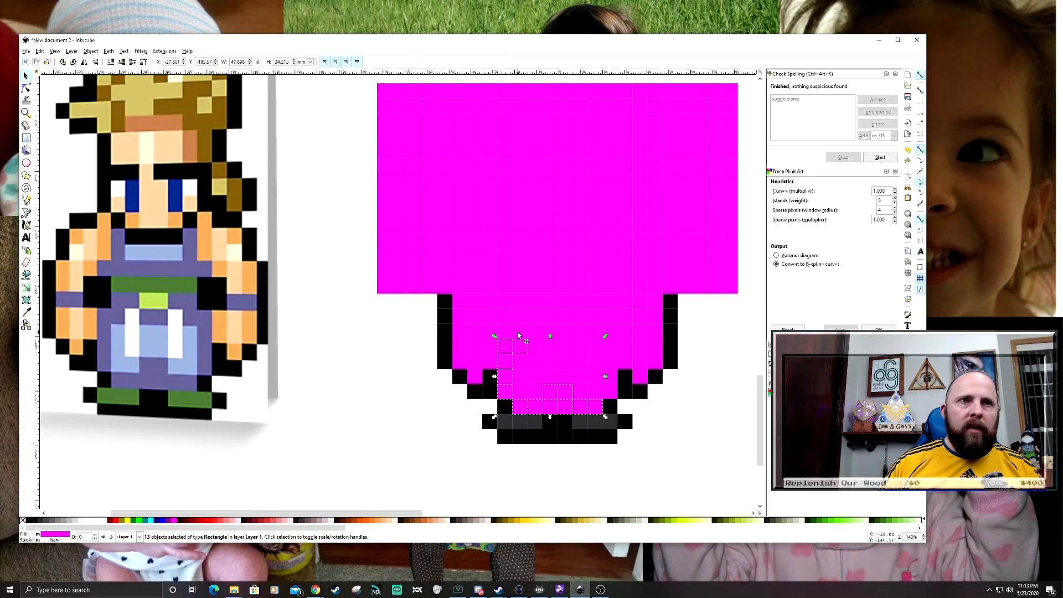
pyautogui.keyDown('shift'); pyautogui.click(535, 333); pyautogui.keyUp('shift')
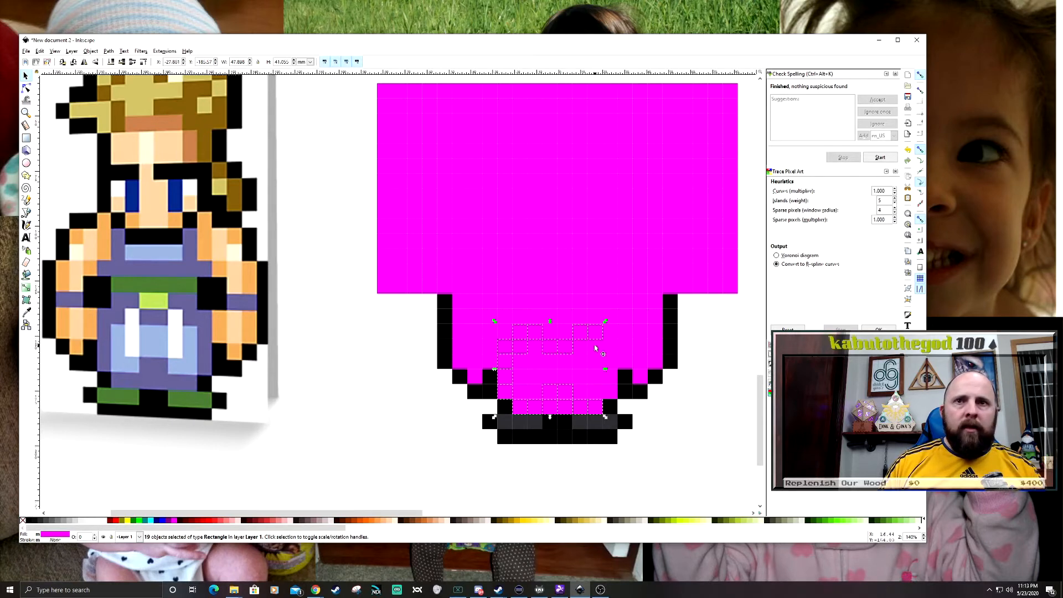
pyautogui.keyDown('shift'); pyautogui.click(612, 350); pyautogui.keyUp('shift')
pyautogui.keyDown('shift'); pyautogui.click(611, 366); pyautogui.keyUp('shift')
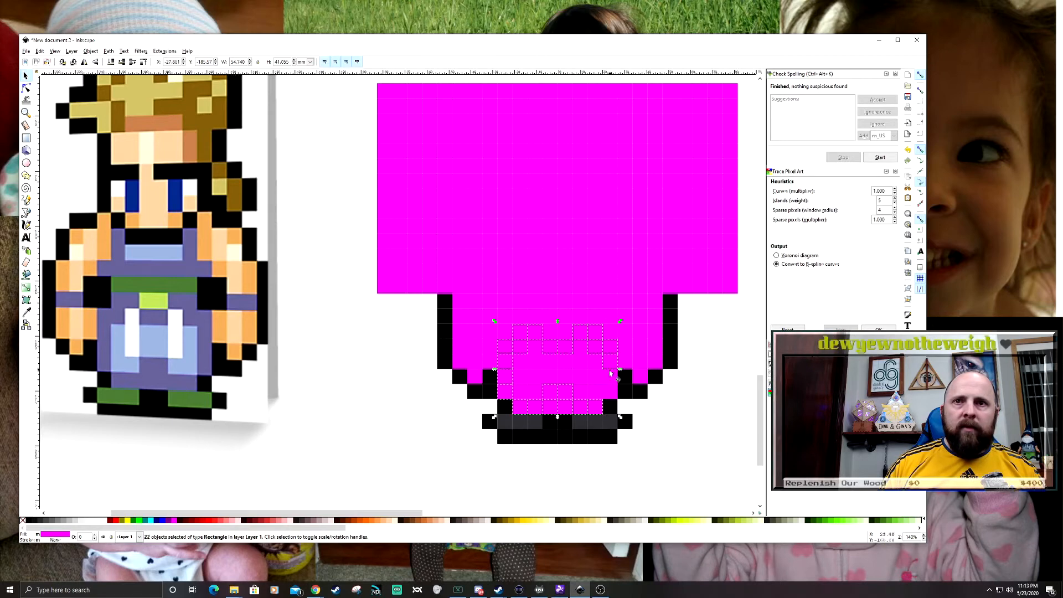
pyautogui.click(26, 312)
pyautogui.scroll(-3, 482, 434)
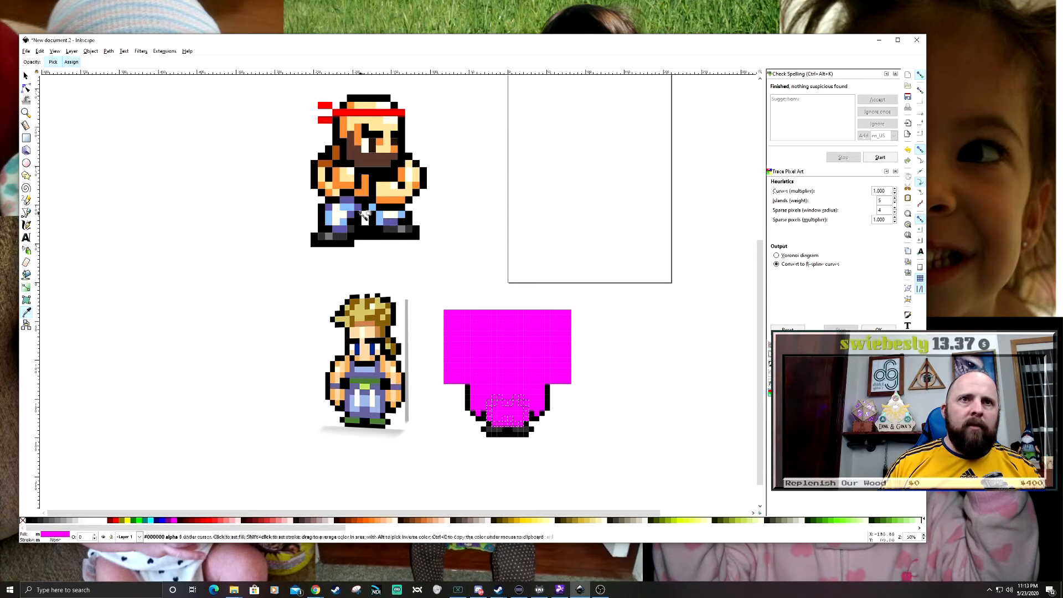
pyautogui.click(346, 200)
pyautogui.press('s')
pyautogui.press('Escape')
# - Select the magenta squares enclosed by the purple trouser edges and fill them with light blue sampled from the headband sprite's trousers
pyautogui.moveTo(509, 407); pyautogui.dragTo(553, 348)
pyautogui.scroll(3, 544, 383)
pyautogui.click(540, 351)
pyautogui.keyDown('shift'); pyautogui.click(550, 365); pyautogui.keyUp('shift')
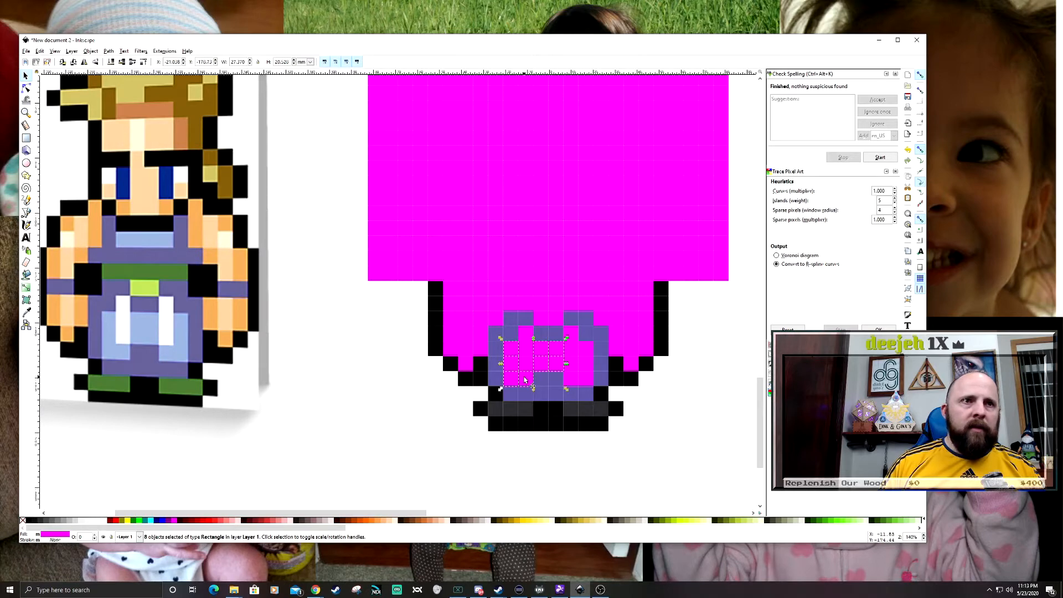
pyautogui.keyDown('shift'); pyautogui.click(585, 369); pyautogui.keyUp('shift')
pyautogui.keyDown('shift'); pyautogui.click(584, 379); pyautogui.keyUp('shift')
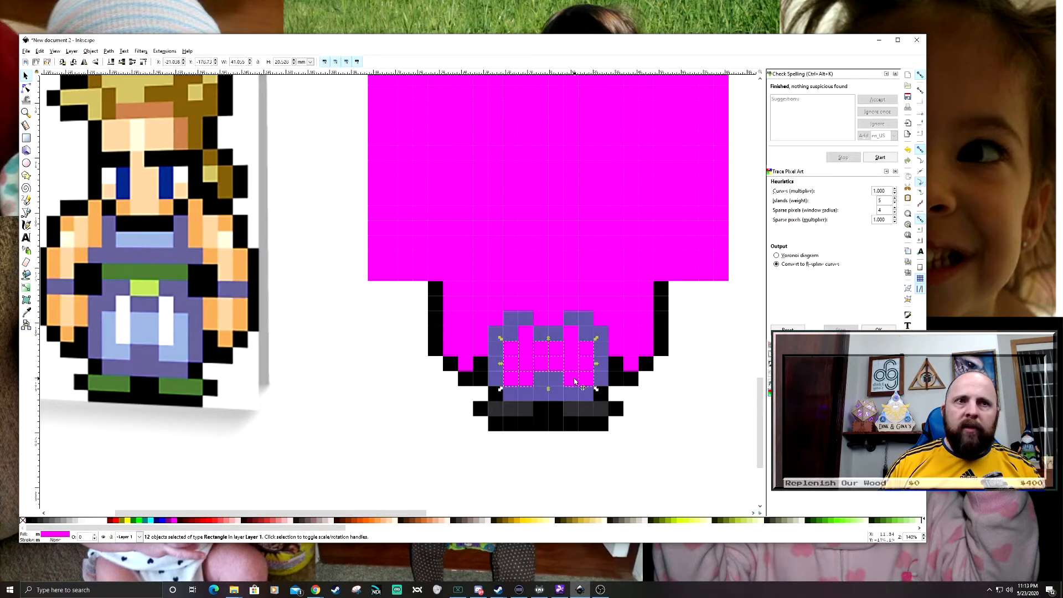
pyautogui.scroll(-3, 657, 429)
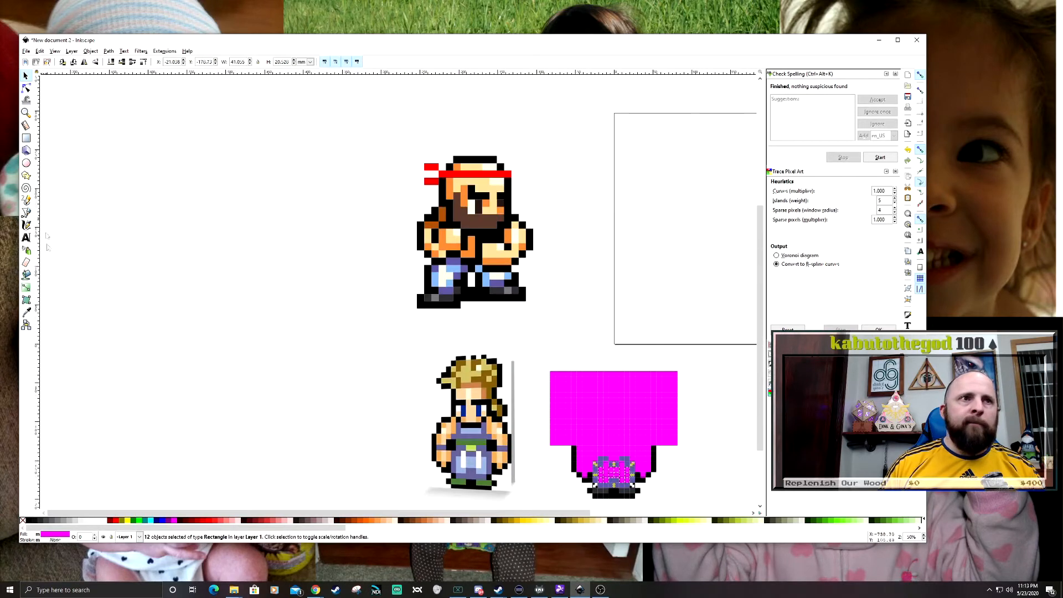
pyautogui.click(26, 315)
pyautogui.click(435, 279)
pyautogui.press('s')
pyautogui.press('Escape')
# - Select a three-square vertical strip on each trouser leg and fill both with off-white sampled from the headband sprite
pyautogui.moveTo(660, 406); pyautogui.dragTo(658, 340)
pyautogui.scroll(3, 634, 415)
pyautogui.click(601, 368)
pyautogui.keyDown('shift'); pyautogui.click(601, 383); pyautogui.keyUp('shift')
pyautogui.moveTo(545, 355); pyautogui.dragTo(566, 411)
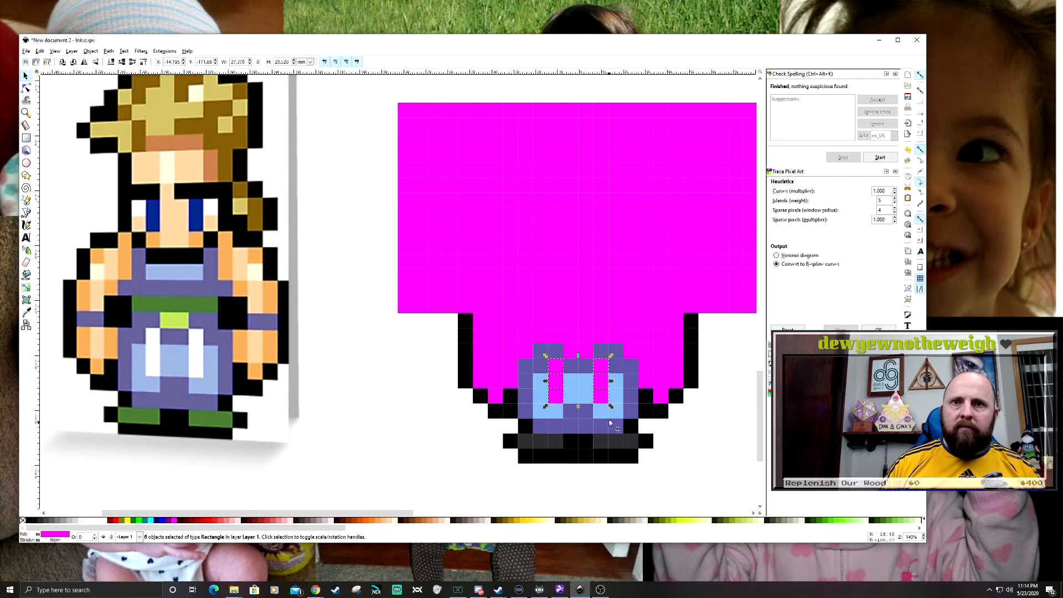
pyautogui.click(28, 315)
pyautogui.scroll(-2, 417, 352)
pyautogui.moveTo(362, 264); pyautogui.dragTo(458, 419)
pyautogui.click(351, 248)
pyautogui.moveTo(539, 321); pyautogui.dragTo(462, 187)
pyautogui.press('s')
pyautogui.click(460, 362)
# - Select mirrored shading squares along both arms and colour them with orange sampled from the headband sprite's arm
pyautogui.moveTo(458, 411); pyautogui.dragTo(428, 397)
pyautogui.scroll(2, 460, 362)
pyautogui.click(477, 370)
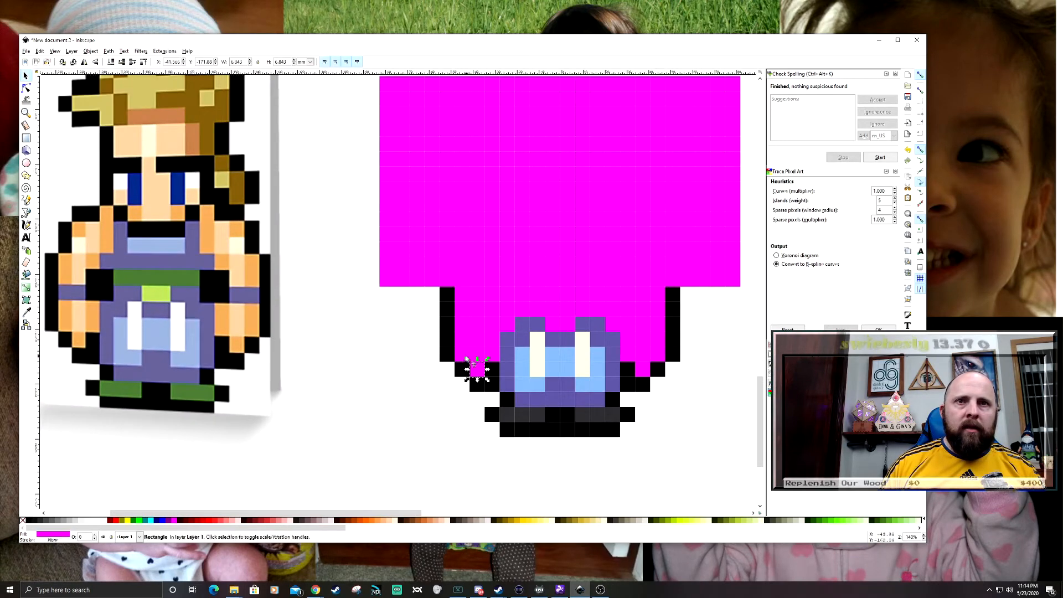
pyautogui.moveTo(449, 328); pyautogui.dragTo(489, 379)
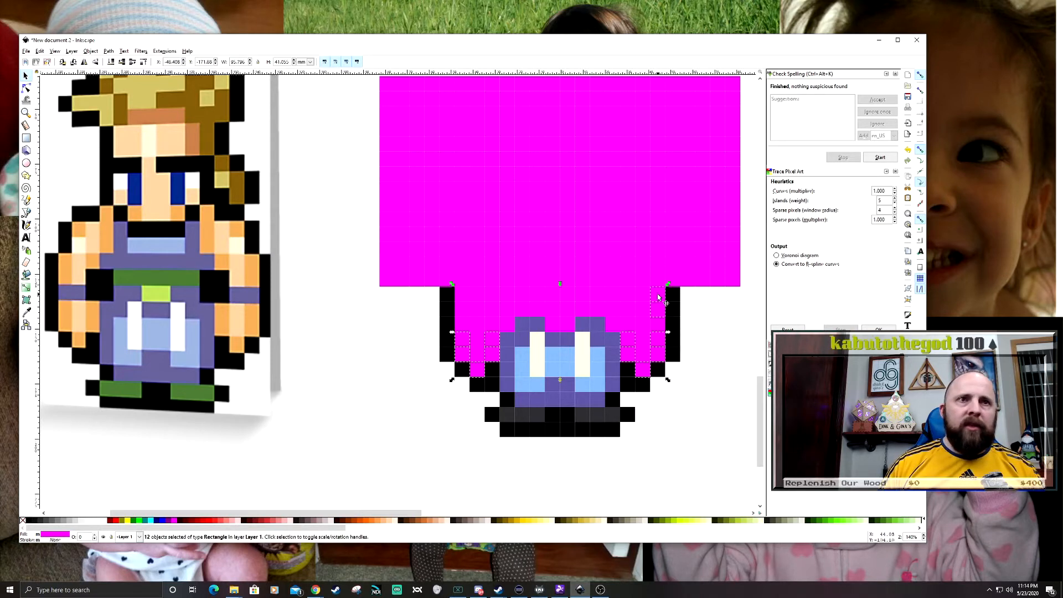
pyautogui.keyDown('shift'); pyautogui.click(658, 331); pyautogui.keyUp('shift')
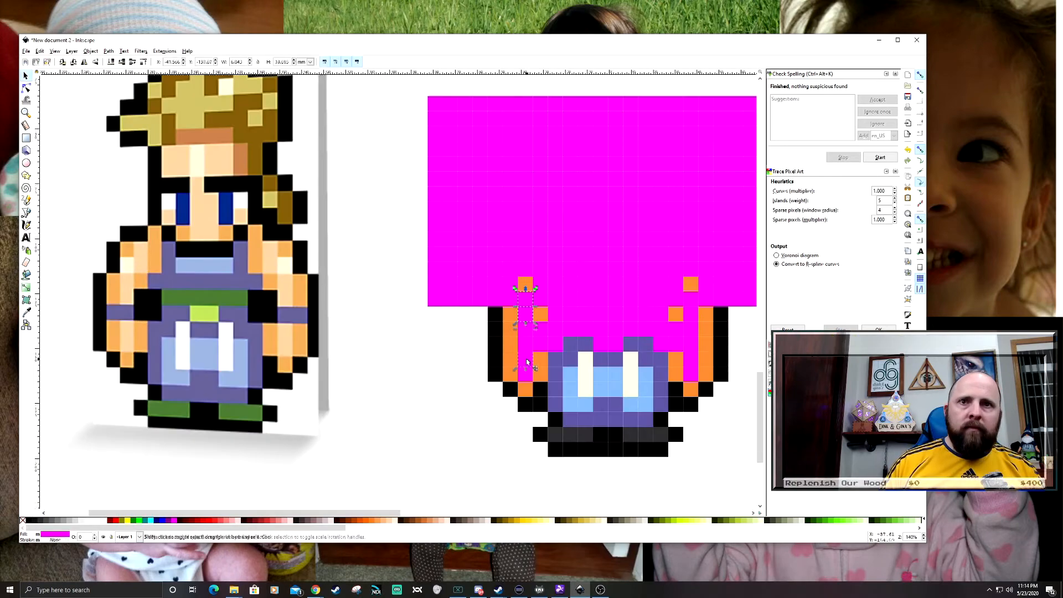
pyautogui.keyDown('shift'); pyautogui.click(529, 378); pyautogui.keyUp('shift')
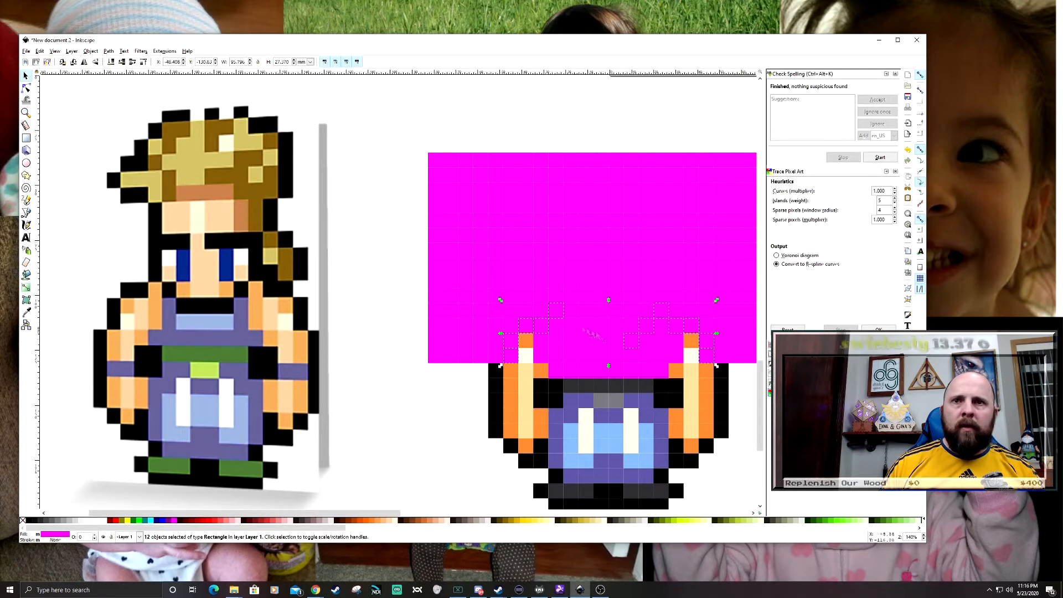
# - Fill the selected shoulder and collar outline squares with black sampled from the drawn figure
pyautogui.press('F7')
pyautogui.click(541, 388)
pyautogui.press('s')
# - Select the mirrored shadow squares at the top of both shoulders and fill them with brown sampled from the headband sprite
pyautogui.click(541, 340)
pyautogui.keyDown('shift'); pyautogui.click(526, 341); pyautogui.keyUp('shift')
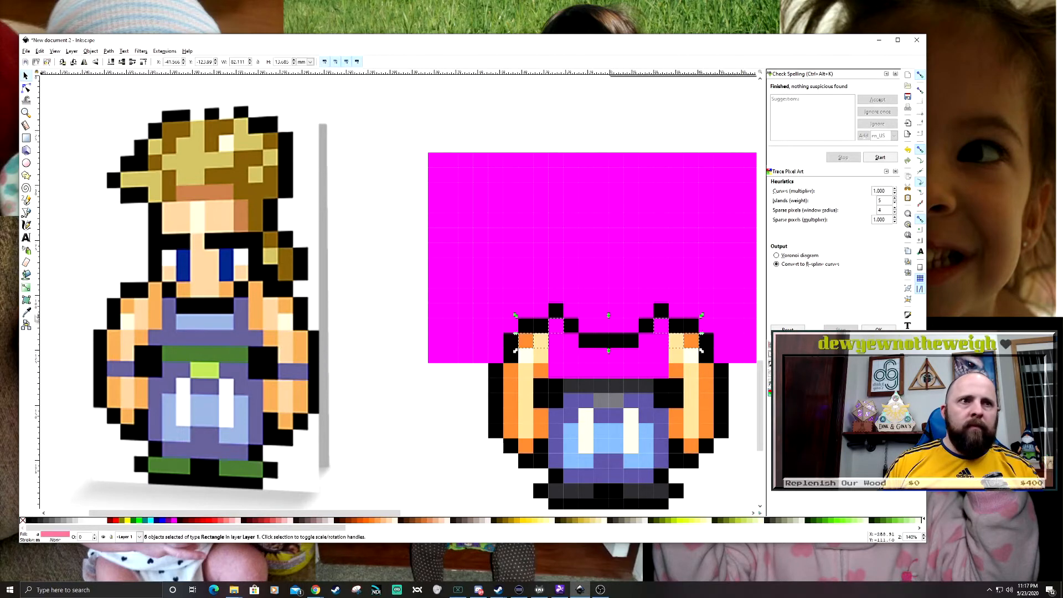
pyautogui.press('F7')
pyautogui.scroll(-3, 479, 435)
pyautogui.click(352, 179)
pyautogui.scroll(3, 524, 438)
pyautogui.press('s')
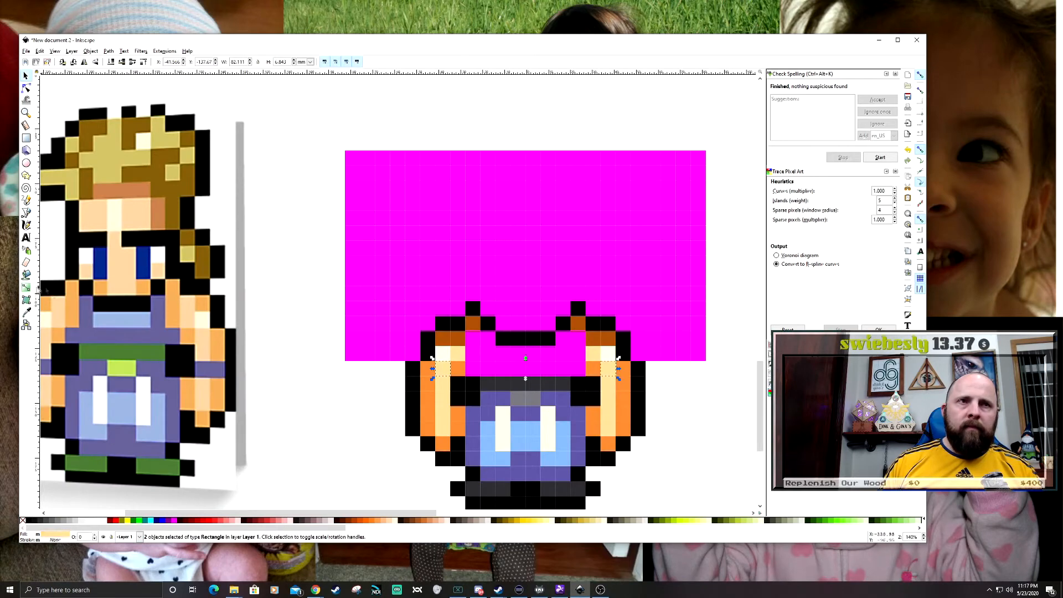
# - Select the remaining chest and inner shoulder squares between the arms and fill them with orange sampled from the headband sprite's skin
pyautogui.click(443, 354)
pyautogui.keyDown('shift'); pyautogui.click(428, 369); pyautogui.keyUp('shift')
pyautogui.keyDown('shift'); pyautogui.click(457, 368); pyautogui.keyUp('shift')
pyautogui.keyDown('shift'); pyautogui.click(458, 339); pyautogui.keyUp('shift')
pyautogui.keyDown('shift'); pyautogui.click(469, 353); pyautogui.keyUp('shift')
pyautogui.keyDown('shift'); pyautogui.click(488, 366); pyautogui.keyUp('shift')
pyautogui.keyDown('shift'); pyautogui.click(487, 355); pyautogui.keyUp('shift')
pyautogui.keyDown('shift'); pyautogui.click(503, 354); pyautogui.keyUp('shift')
pyautogui.keyDown('shift'); pyautogui.click(517, 367); pyautogui.keyUp('shift')
pyautogui.keyDown('shift'); pyautogui.click(533, 355); pyautogui.keyUp('shift')
pyautogui.keyDown('shift'); pyautogui.click(548, 367); pyautogui.keyUp('shift')
pyautogui.keyDown('shift'); pyautogui.click(577, 367); pyautogui.keyUp('shift')
pyautogui.keyDown('shift'); pyautogui.click(564, 353); pyautogui.keyUp('shift')
pyautogui.keyDown('shift'); pyautogui.click(610, 368); pyautogui.keyUp('shift')
pyautogui.keyDown('shift'); pyautogui.click(624, 369); pyautogui.keyUp('shift')
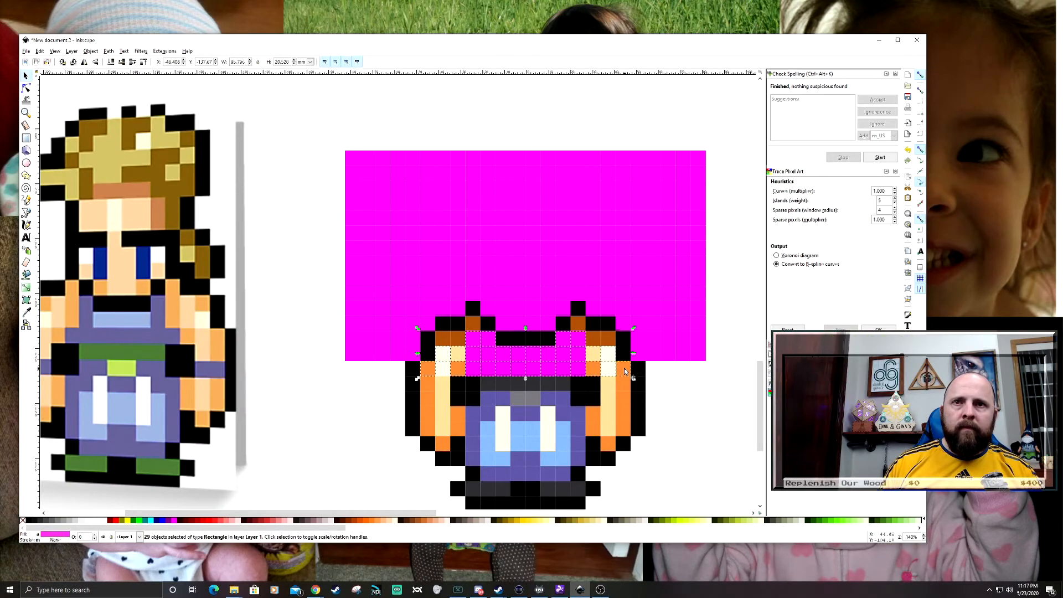
pyautogui.press('d')
pyautogui.scroll(-3, 559, 363)
pyautogui.scroll(3, 372, 125)
pyautogui.click(466, 228)
pyautogui.scroll(-3, 496, 279)
pyautogui.scroll(-2, 496, 280)
pyautogui.press('s')
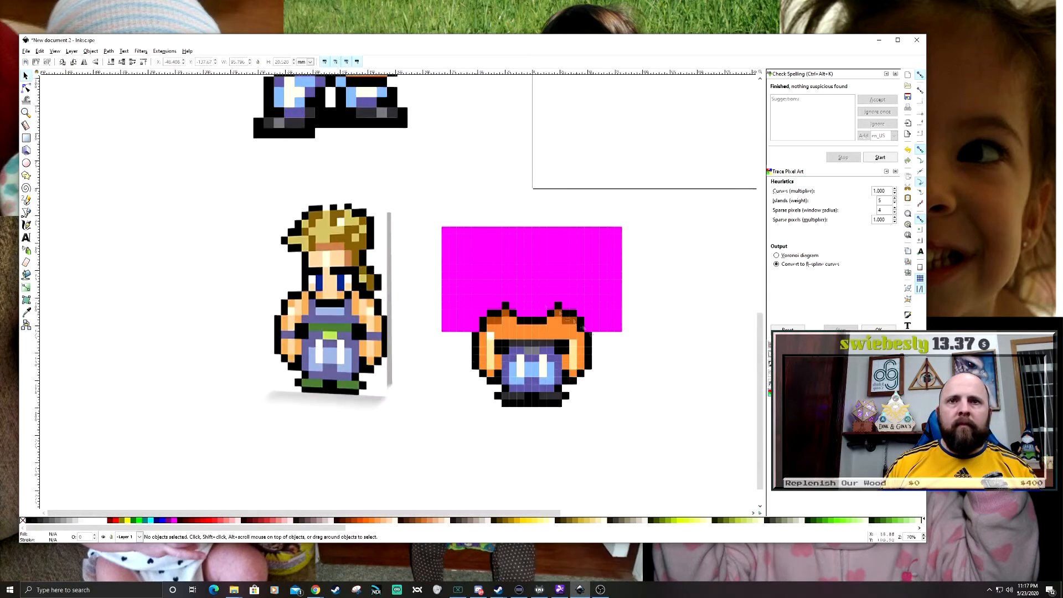
# - Paste the small reference sprites beside the magenta grid
pyautogui.scroll(2, 587, 337)
pyautogui.scroll(-2, 491, 311)
pyautogui.press('Escape')
pyautogui.moveTo(580, 593)
pyautogui.moveTo(565, 403); pyautogui.dragTo(608, 488)
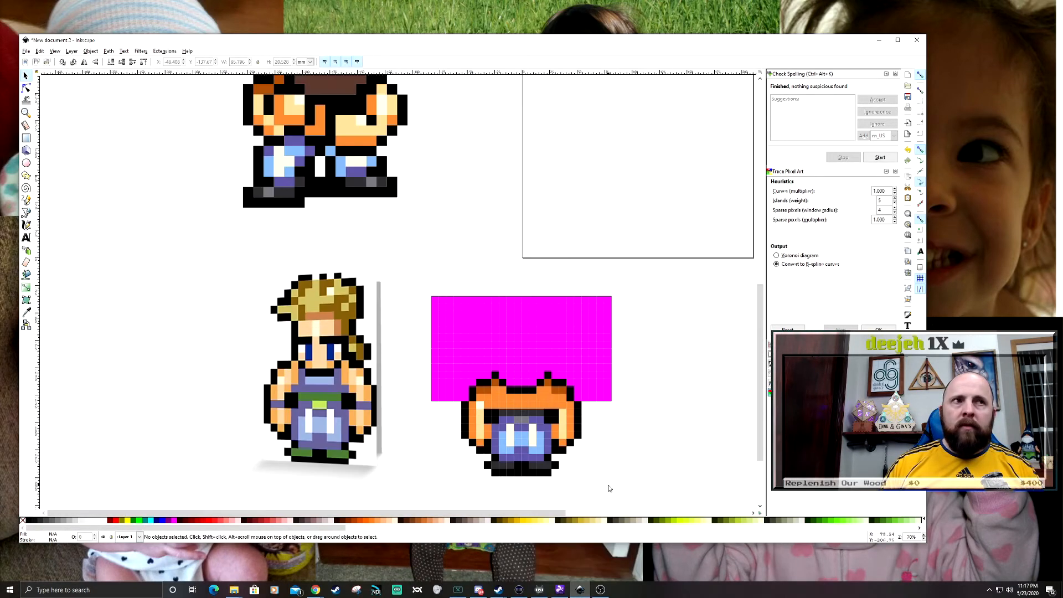
pyautogui.hotkey('ctrl', 'v')
pyautogui.press('Escape')
# - Fill the four chest squares directly beneath the black collar with a sampled dark purple
pyautogui.scroll(2, 684, 435)
pyautogui.scroll(-2, 684, 436)
pyautogui.scroll(2, 669, 429)
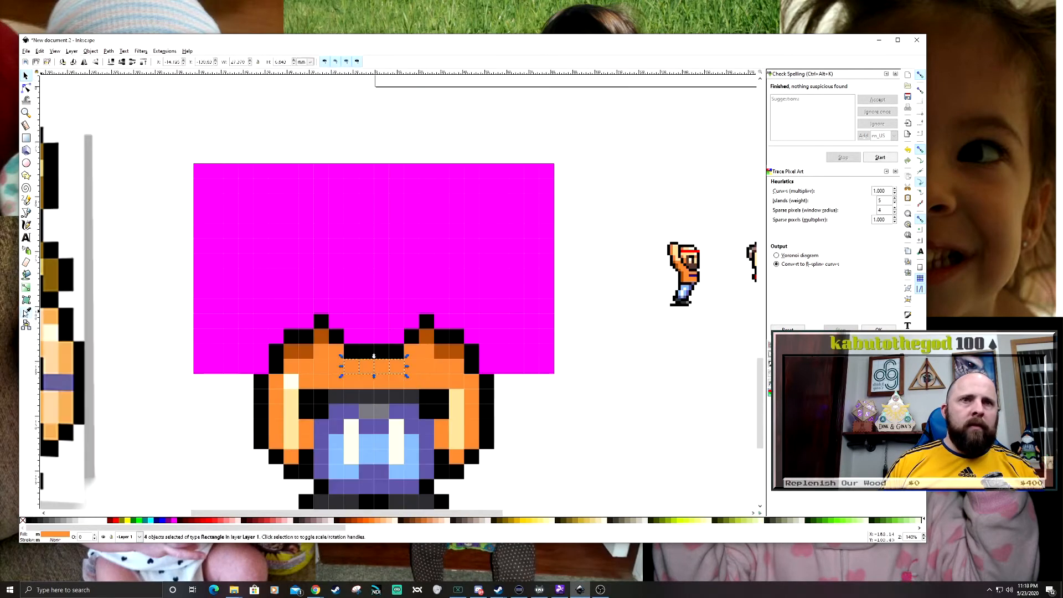
pyautogui.click(26, 312)
pyautogui.scroll(4, 701, 258)
pyautogui.click(659, 333)
pyautogui.scroll(-5, 656, 316)
pyautogui.press('s')
pyautogui.press('Escape')
# - Select a vertical column of squares above each shoulder and fill both with black as the sides of the face
pyautogui.moveTo(599, 312); pyautogui.dragTo(663, 308)
pyautogui.moveTo(450, 302); pyautogui.dragTo(452, 256)
pyautogui.scroll(2, 458, 342)
pyautogui.moveTo(598, 256); pyautogui.dragTo(560, 360)
pyautogui.press('d')
pyautogui.scroll(-2, 433, 322)
pyautogui.click(432, 341)
pyautogui.press('s')
pyautogui.scroll(1, 477, 328)
# - Select two squares extending inward from each side of the face and fill them with black sampled from the Sabin reference as eyebrows
pyautogui.click(430, 318)
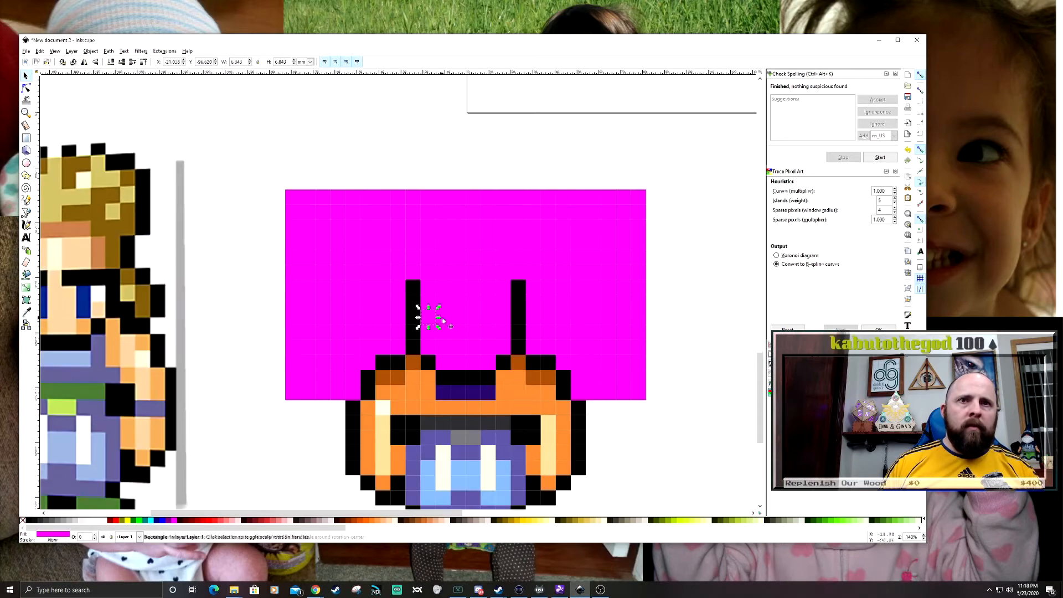
pyautogui.press('d')
pyautogui.click(73, 279)
pyautogui.moveTo(440, 295); pyautogui.dragTo(548, 291)
pyautogui.press('s')
# - Select the two-square pupils beneath the inner ends of both eyebrows and fill them with a dark colour sampled from the headband sprite's eye
pyautogui.click(552, 331)
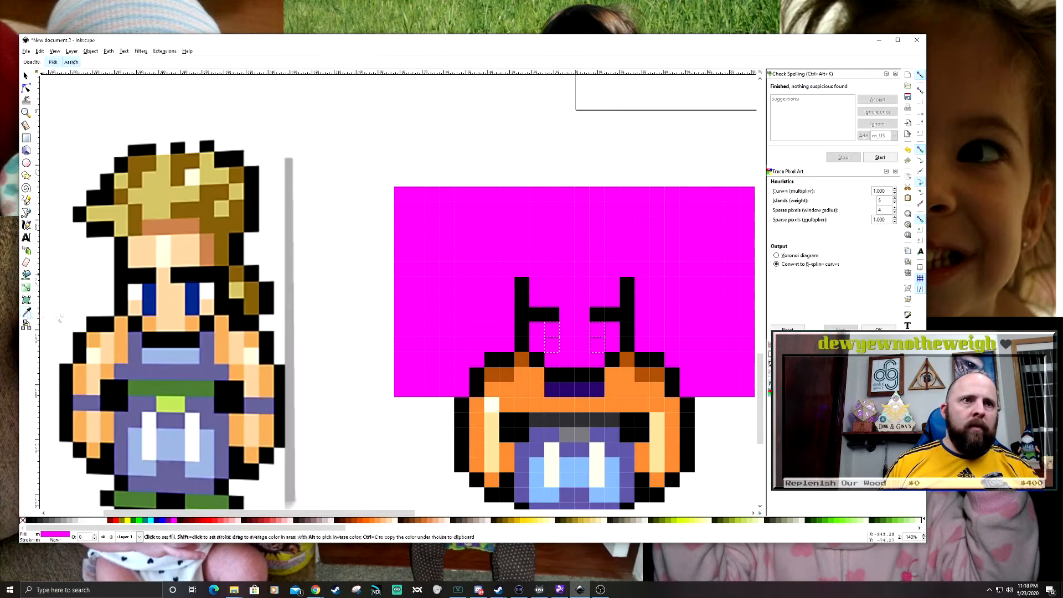
pyautogui.click(27, 315)
pyautogui.scroll(-3, 251, 318)
pyautogui.scroll(6, 475, 315)
pyautogui.click(474, 315)
pyautogui.scroll(-6, 475, 315)
pyautogui.scroll(5, 371, 332)
pyautogui.scroll(-5, 531, 356)
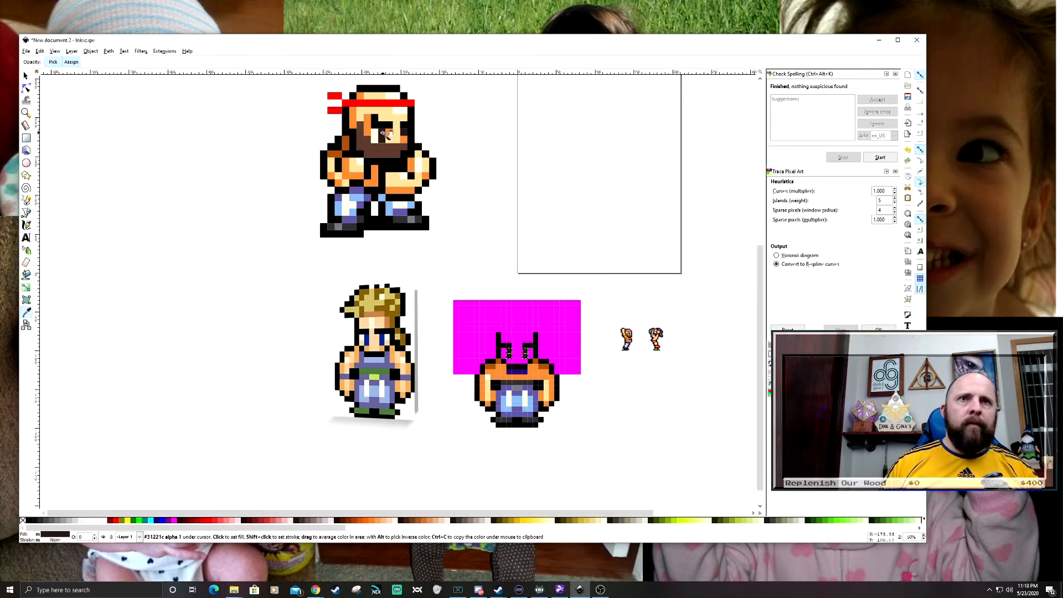
pyautogui.press('s')
# - Colour the eye squares beside the pupils with white sampled from the headband sprite
pyautogui.scroll(2, 504, 351)
pyautogui.press('d')
pyautogui.scroll(-2, 501, 354)
pyautogui.click(286, 226)
pyautogui.press('s')
# - Select the lower face squares around the jaw and fill them with brown sampled from the headband sprite's beard
pyautogui.click(394, 332)
pyautogui.scroll(3, 413, 473)
pyautogui.click(402, 392)
pyautogui.keyDown('shift'); pyautogui.click(463, 408); pyautogui.keyUp('shift')
pyautogui.keyDown('shift'); pyautogui.click(478, 391); pyautogui.keyUp('shift')
pyautogui.press('d')
pyautogui.scroll(-2, 471, 389)
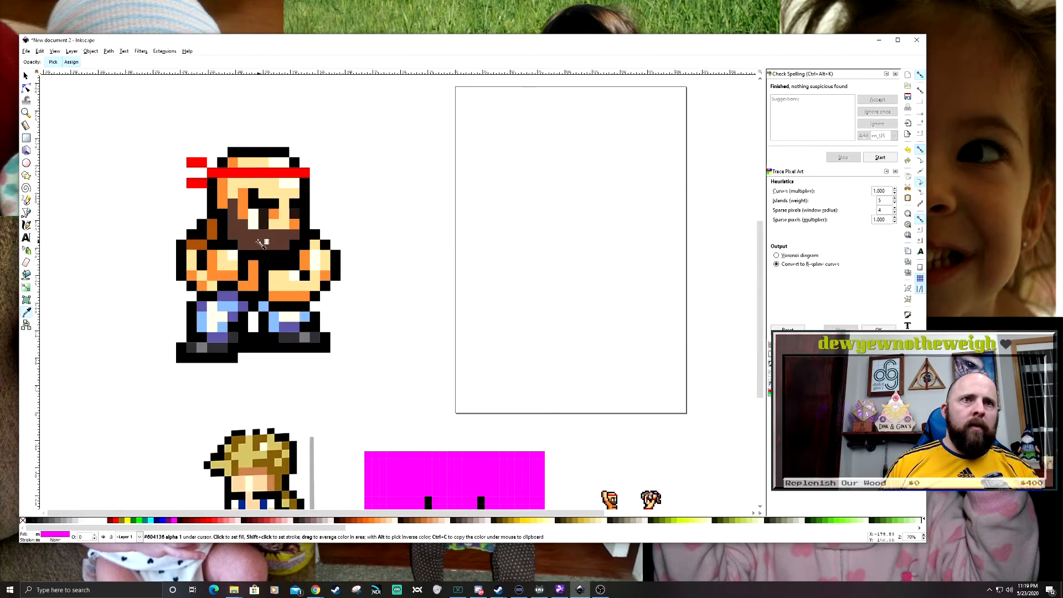
pyautogui.click(261, 242)
pyautogui.press('s')
# - Select the squares down the middle of the face between the eyes and fill them with a light skin tone sampled from the headband sprite
pyautogui.scroll(2, 370, 296)
pyautogui.click(381, 311)
pyautogui.keyDown('shift'); pyautogui.click(382, 283); pyautogui.keyUp('shift')
pyautogui.keyDown('shift'); pyautogui.click(396, 283); pyautogui.keyUp('shift')
pyautogui.keyDown('shift'); pyautogui.click(396, 297); pyautogui.keyUp('shift')
pyautogui.keyDown('shift'); pyautogui.click(399, 310); pyautogui.keyUp('shift')
pyautogui.press('d')
pyautogui.scroll(-3, 390, 475)
pyautogui.click(256, 187)
pyautogui.press('s')
# - Select the highlight squares on both arms and fill them with the light skin tone sampled from the middle of the face
pyautogui.click(365, 413)
pyautogui.scroll(-2, 398, 413)
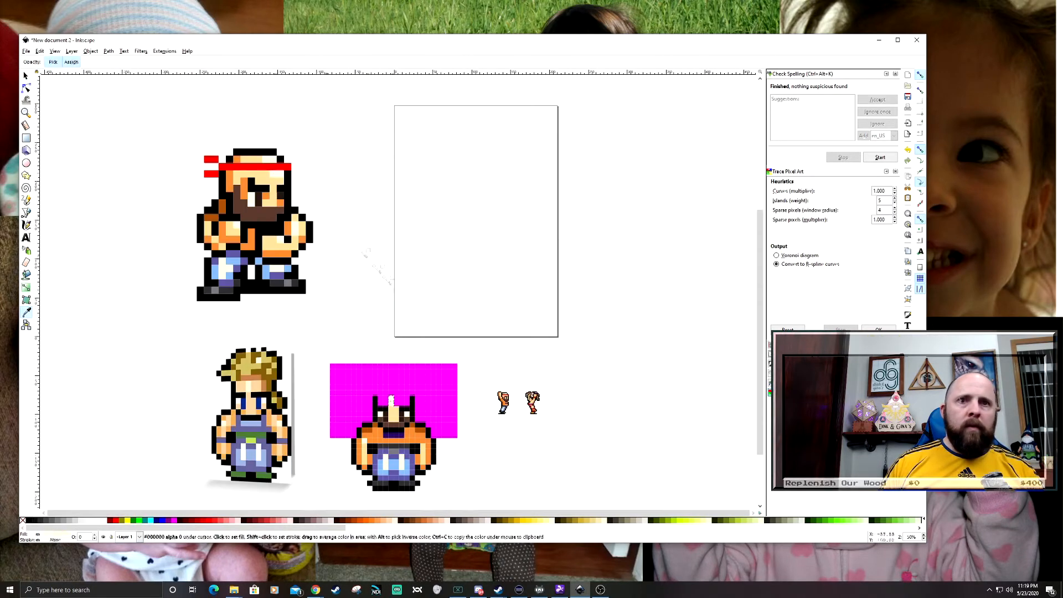
pyautogui.press('s')
pyautogui.click(380, 268)
pyautogui.scroll(2, 374, 479)
pyautogui.moveTo(376, 311)
pyautogui.mouseDown()
pyautogui.moveTo(368, 306)
pyautogui.moveTo(376, 308)
pyautogui.mouseUp()
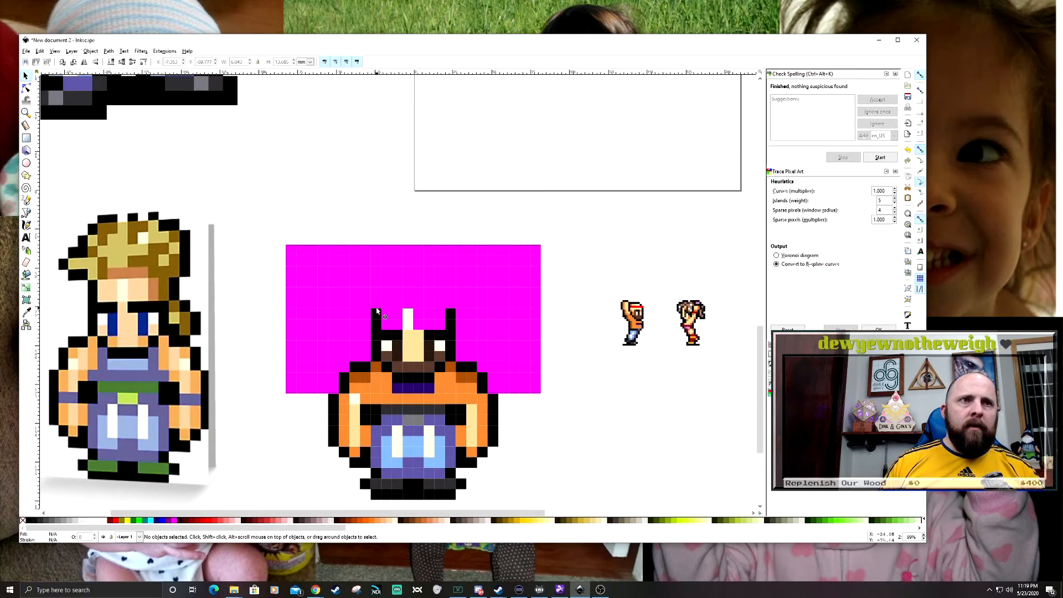
pyautogui.moveTo(414, 433); pyautogui.dragTo(424, 392)
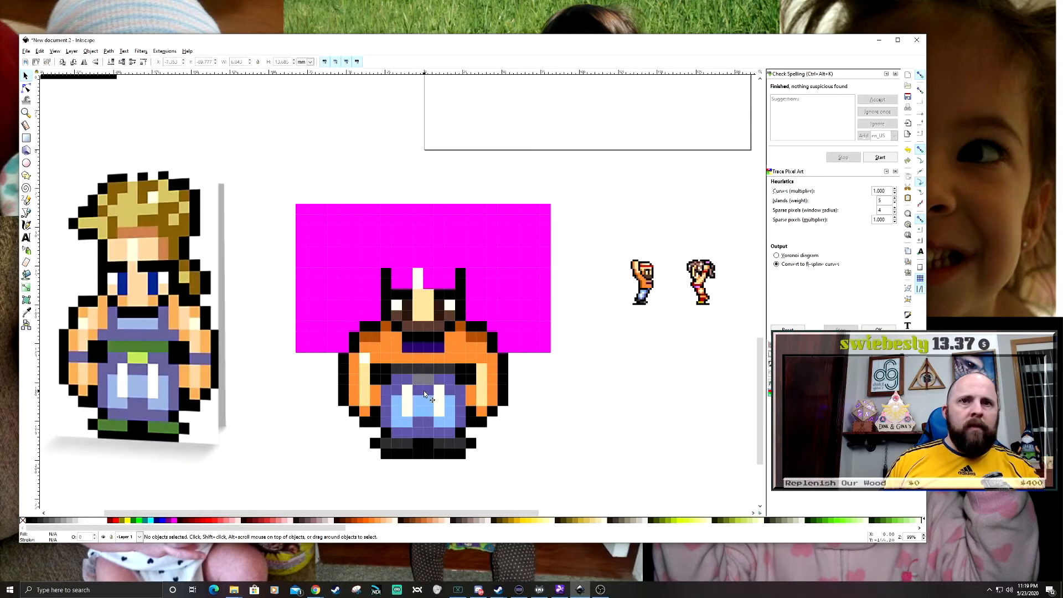
pyautogui.click(368, 369)
pyautogui.keyDown('shift'); pyautogui.click(481, 401); pyautogui.keyUp('shift')
pyautogui.press('d')
pyautogui.moveTo(422, 310); pyautogui.dragTo(519, 464)
pyautogui.scroll(-2, 519, 463)
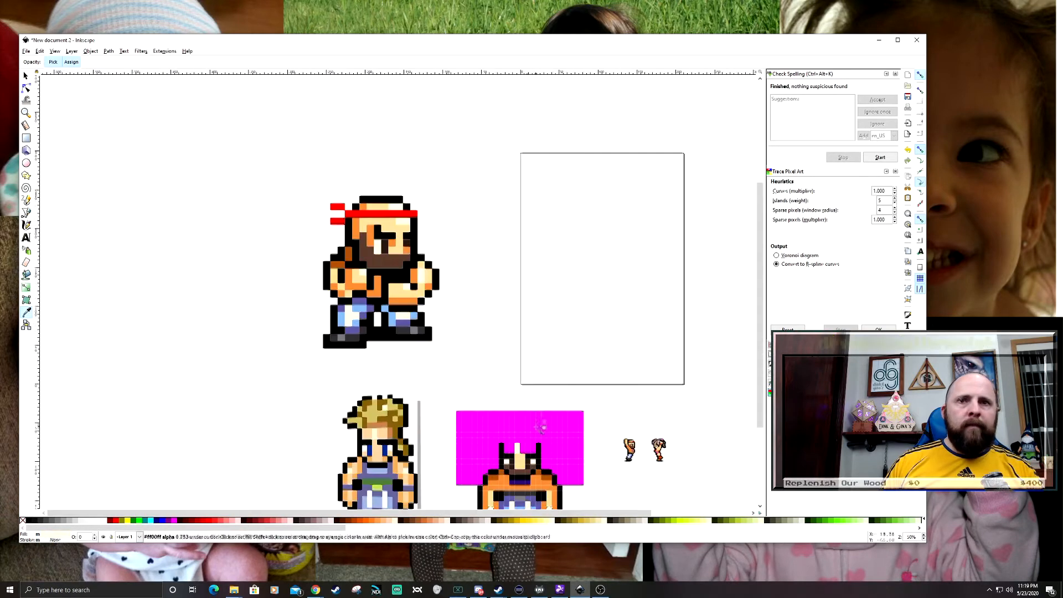
# - Scale down the large headband sprite and move it between the square grid and the small reference sprites
pyautogui.moveTo(535, 426); pyautogui.dragTo(485, 341)
pyautogui.press('s')
pyautogui.moveTo(337, 199); pyautogui.dragTo(432, 257)
pyautogui.moveTo(367, 169); pyautogui.dragTo(464, 294)
pyautogui.moveTo(475, 308); pyautogui.dragTo(552, 373)
pyautogui.scroll(2, 501, 417)
pyautogui.press('Escape')
pyautogui.moveTo(407, 355); pyautogui.dragTo(422, 316)
pyautogui.scroll(1, 405, 417)
pyautogui.moveTo(715, 237); pyautogui.dragTo(645, 238)
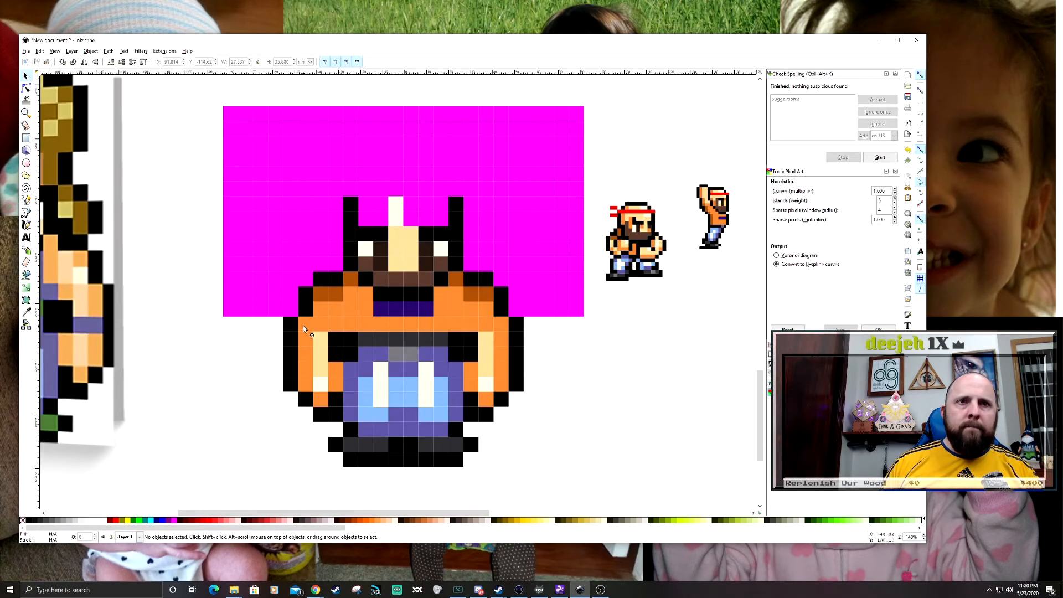
# - Fill the outer square at the top of each arm with dark orange sampled from the shoulder shading
pyautogui.click(26, 312)
pyautogui.click(328, 293)
pyautogui.click(501, 324)
pyautogui.press('d')
pyautogui.click(486, 293)
pyautogui.scroll(-1, 505, 351)
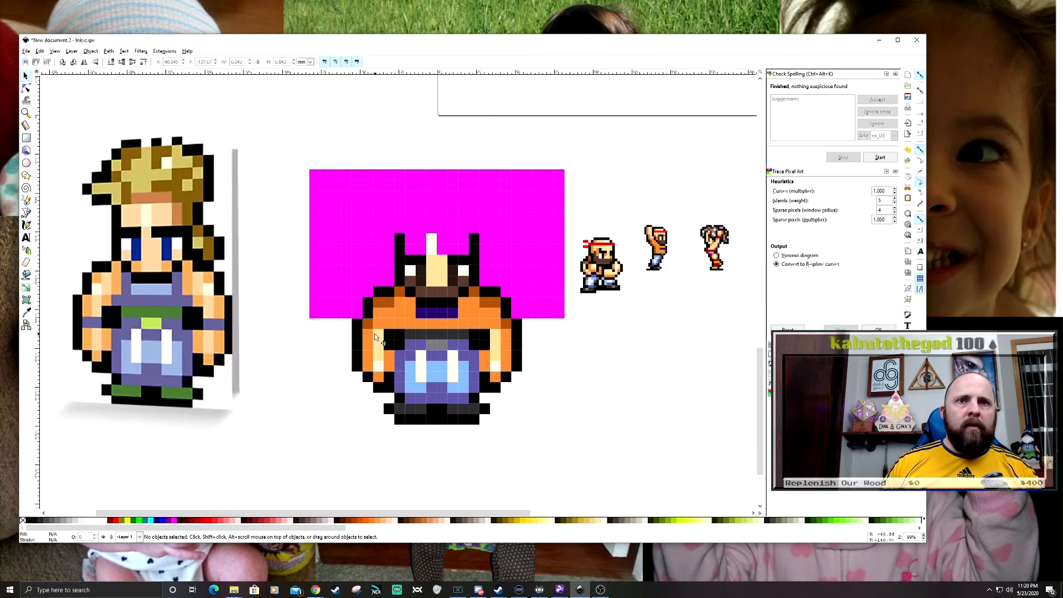
# - Select the orange inner square on each forearm and fill both with the light skin tone sampled from the arm highlight
pyautogui.scroll(1, 377, 331)
pyautogui.press('Escape')
pyautogui.moveTo(367, 334); pyautogui.dragTo(357, 316)
pyautogui.click(383, 360)
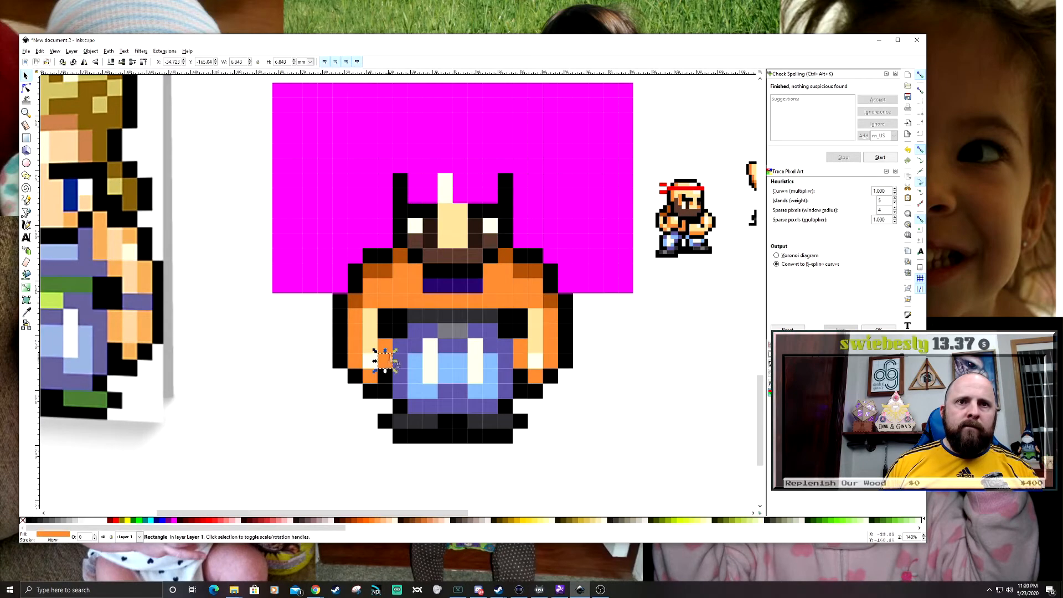
pyautogui.keyDown('shift'); pyautogui.click(522, 361); pyautogui.keyUp('shift')
pyautogui.press('d')
pyautogui.click(535, 338)
pyautogui.click(644, 386)
pyautogui.scroll(-1, 576, 404)
pyautogui.scroll(1, 558, 422)
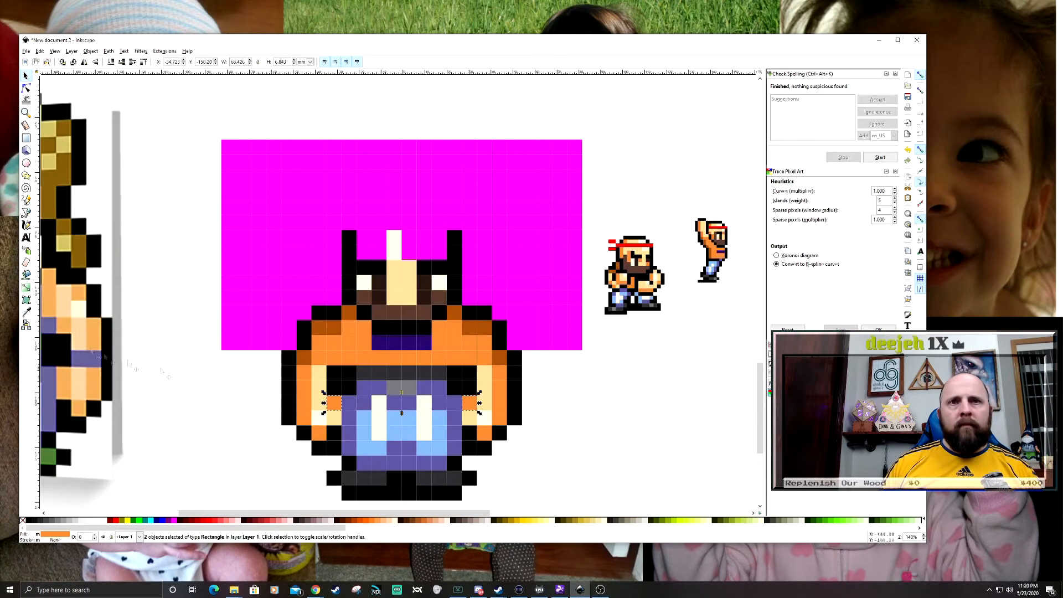
pyautogui.scroll(-2, 562, 431)
pyautogui.moveTo(548, 412); pyautogui.dragTo(550, 400)
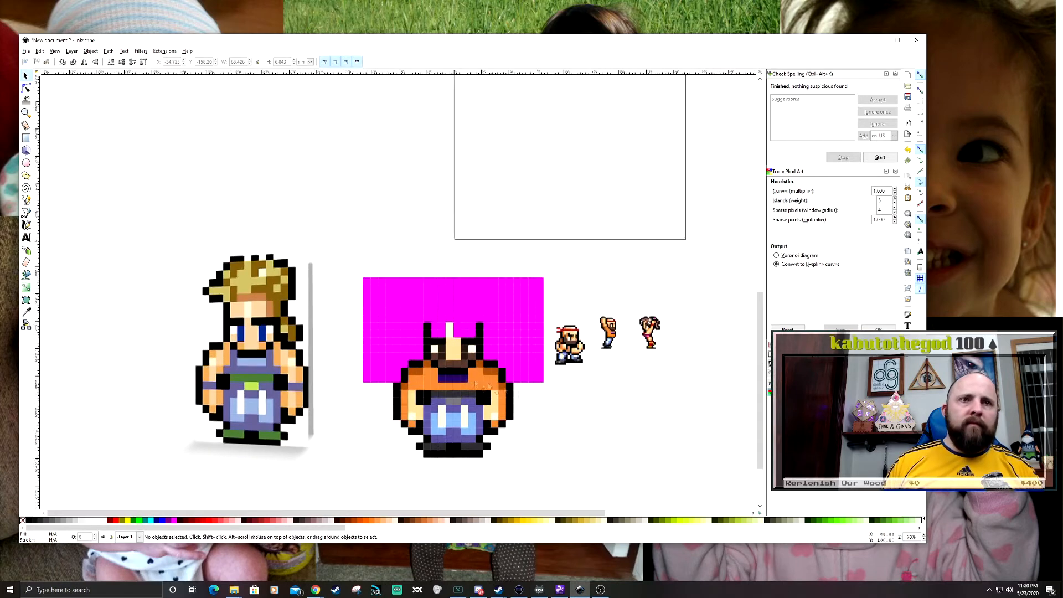
# - Select the magenta forehead squares above the eyebrows and fill them with the light skin tone sampled from the face
pyautogui.scroll(3, 436, 333)
pyautogui.moveTo(410, 353); pyautogui.dragTo(554, 351)
pyautogui.press('d')
pyautogui.click(492, 363)
pyautogui.scroll(-2, 492, 362)
pyautogui.moveTo(598, 384); pyautogui.dragTo(583, 360)
# - Delete the unused outer magenta squares on both sides of the figure
pyautogui.moveTo(323, 421); pyautogui.dragTo(319, 385)
pyautogui.moveTo(340, 230); pyautogui.dragTo(400, 399)
pyautogui.press('Delete')
pyautogui.moveTo(604, 397); pyautogui.dragTo(535, 377)
pyautogui.press('Delete')
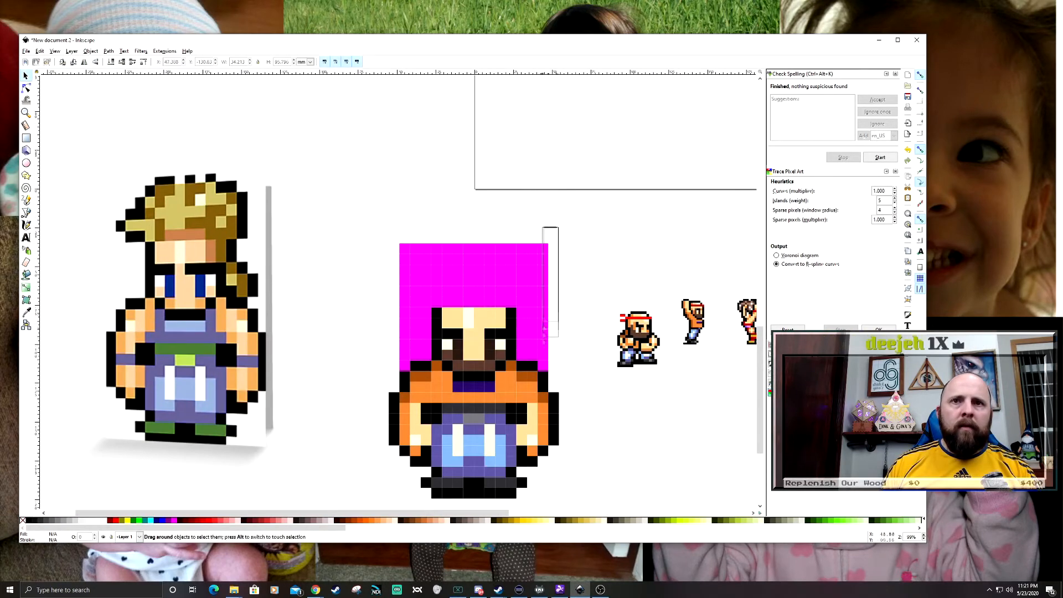
pyautogui.press('Delete')
pyautogui.moveTo(549, 231); pyautogui.dragTo(522, 366)
pyautogui.press('Delete')
pyautogui.moveTo(554, 326); pyautogui.dragTo(545, 277)
# - Delete the remaining magenta columns outside the head's two side outlines
pyautogui.scroll(2, 455, 246)
pyautogui.scroll(-1, 379, 265)
pyautogui.moveTo(380, 264); pyautogui.dragTo(379, 336)
pyautogui.hotkey('ctrl', 'z')
pyautogui.moveTo(299, 152); pyautogui.dragTo(389, 349)
pyautogui.press('Delete')
pyautogui.moveTo(568, 156); pyautogui.dragTo(503, 347)
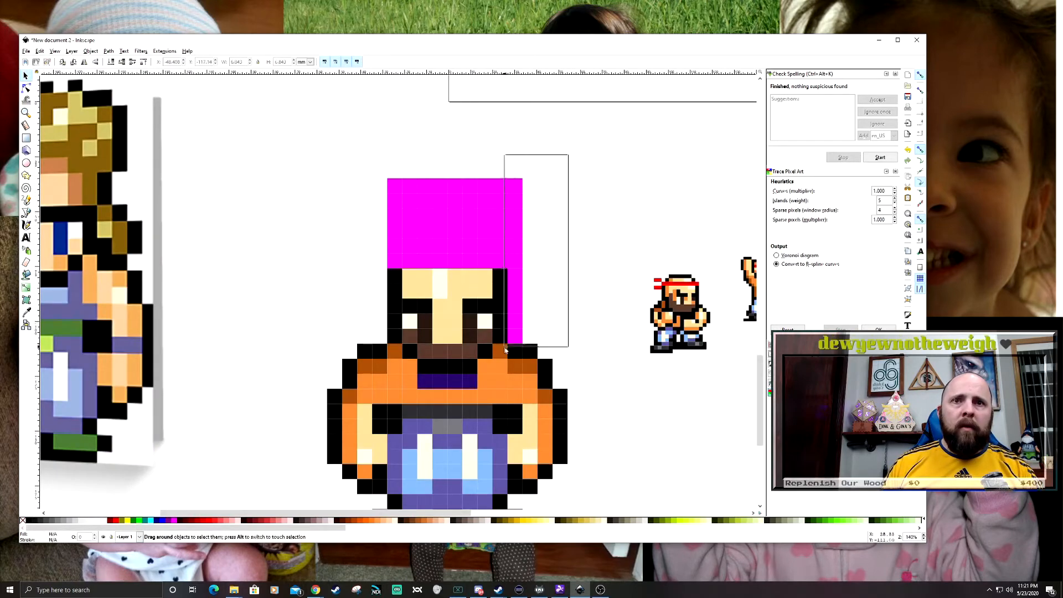
pyautogui.press('Delete')
# - Move the head's left black outline column one square outward
pyautogui.moveTo(374, 265); pyautogui.dragTo(408, 351)
pyautogui.moveTo(395, 282); pyautogui.dragTo(379, 282)
pyautogui.click(314, 297)
pyautogui.scroll(1, 327, 385)
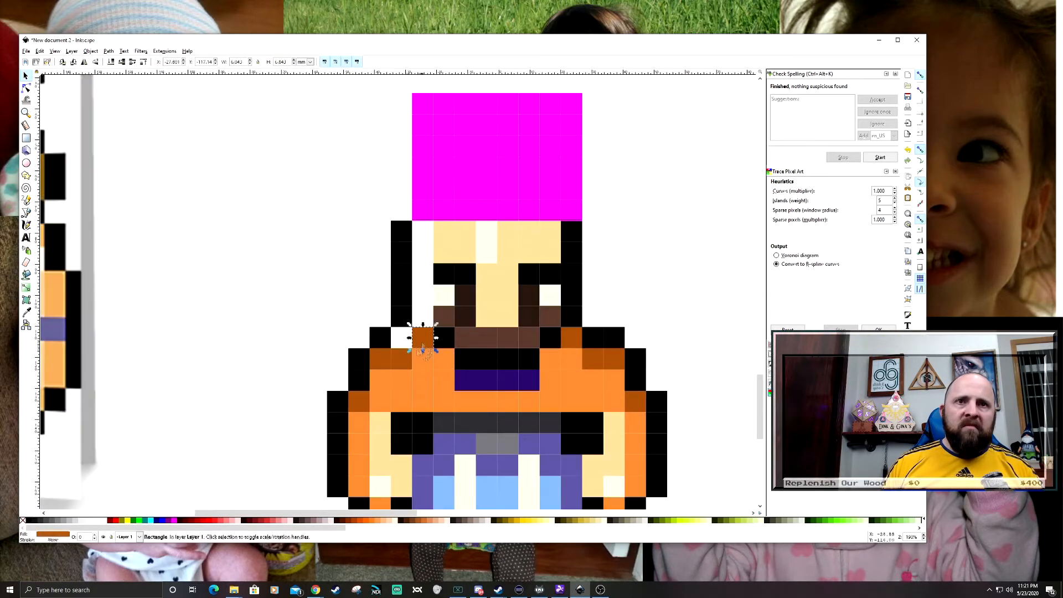
pyautogui.scroll(-2, 569, 357)
pyautogui.scroll(2, 518, 351)
# - Shift the collar square beneath the moved outline and delete the surplus squares where the neck meets the shoulders
pyautogui.moveTo(493, 346)
pyautogui.mouseDown()
pyautogui.moveTo(472, 347)
pyautogui.moveTo(492, 367)
pyautogui.mouseUp()
pyautogui.click(496, 366)
pyautogui.press('Delete')
pyautogui.doubleClick(508, 368)
pyautogui.press('s')
pyautogui.click(599, 367)
pyautogui.press('Delete')
# - Move the head's right outline and collar squares outward to match the left side, and delete the surplus shoulder square
pyautogui.moveTo(580, 366); pyautogui.dragTo(644, 368)
pyautogui.click(623, 368)
pyautogui.click(601, 345)
pyautogui.moveTo(660, 221); pyautogui.dragTo(607, 336)
pyautogui.moveTo(622, 324); pyautogui.dragTo(623, 347)
pyautogui.click(644, 344)
pyautogui.press('Delete')
# - Duplicate the brown jaw square on each side and place the copies one square lower to widen the beard
pyautogui.click(623, 348)
pyautogui.click(515, 345)
pyautogui.keyDown('shift'); pyautogui.click(495, 323); pyautogui.keyUp('shift')
pyautogui.hotkey('ctrl', 'd')
pyautogui.moveTo(494, 323); pyautogui.dragTo(494, 343)
pyautogui.click(579, 344)
pyautogui.keyDown('shift'); pyautogui.click(601, 322); pyautogui.keyUp('shift')
pyautogui.hotkey('ctrl', 'd')
pyautogui.moveTo(601, 323); pyautogui.dragTo(600, 344)
# - Select the end squares of the row beneath the beard and fill them with black sampled from that row
pyautogui.click(515, 366)
pyautogui.keyDown('shift'); pyautogui.click(579, 366); pyautogui.keyUp('shift')
pyautogui.press('d')
pyautogui.click(555, 368)
# - Duplicate the two skin squares at the forehead's end and place copies in the gaps beside the side outlines
pyautogui.moveTo(547, 238); pyautogui.dragTo(582, 295)
pyautogui.hotkey('ctrl', 'd')
pyautogui.moveTo(567, 269); pyautogui.dragTo(439, 269)
pyautogui.hotkey('ctrl', 'd')
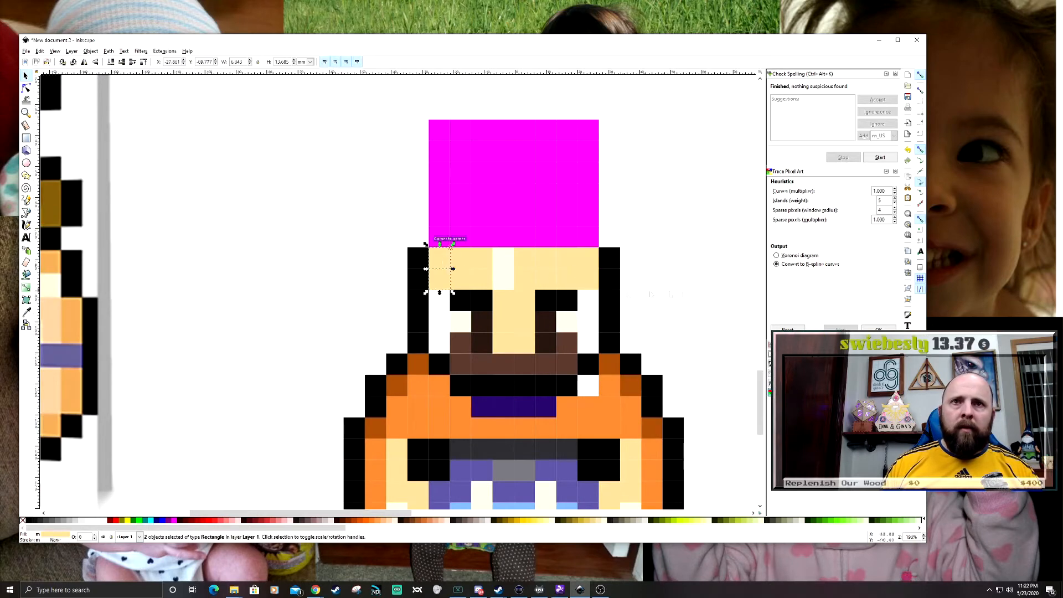
# - Try an orange fill sampled from the arm on the forehead's upper left corner square
pyautogui.press('d')
pyautogui.press('s')
pyautogui.click(439, 258)
pyautogui.press('d')
pyautogui.click(383, 458)
pyautogui.press('s')
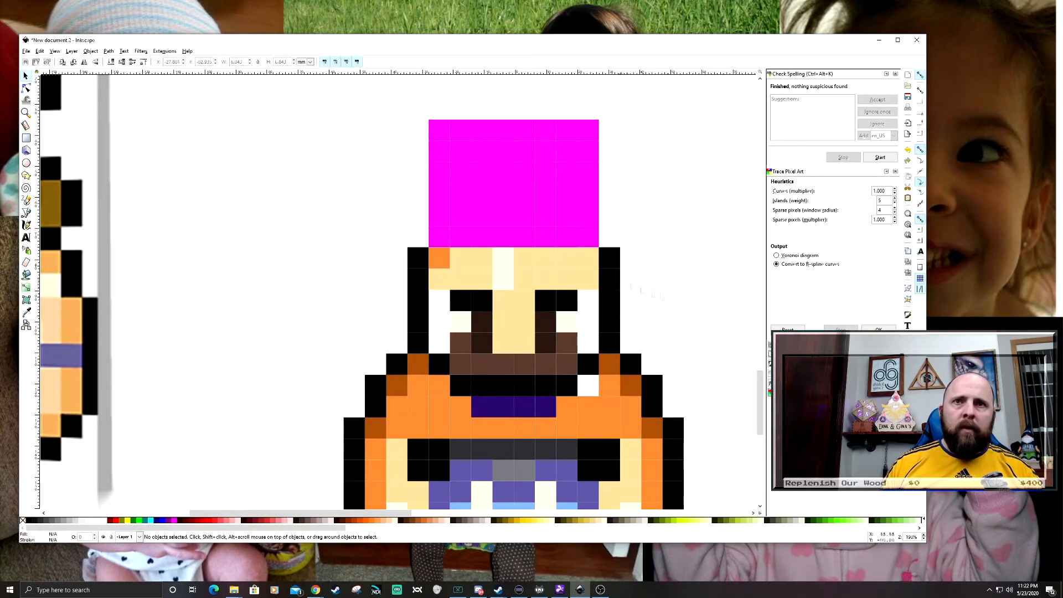
pyautogui.click(588, 258)
pyautogui.click(448, 234)
pyautogui.click(26, 76)
# - Select the two squares at the forehead's right edge and fill them with orange sampled from the arm
pyautogui.click(576, 234)
pyautogui.keyDown('shift'); pyautogui.click(575, 257); pyautogui.keyUp('shift')
pyautogui.click(26, 312)
pyautogui.click(611, 408)
pyautogui.click(26, 76)
# - Duplicate brown beard squares into the empty columns between the eyes and both side outlines as sideburns
pyautogui.moveTo(447, 322); pyautogui.dragTo(426, 303)
pyautogui.hotkey('ctrl', 'd')
pyautogui.hotkey('ctrl', 'd')
pyautogui.hotkey('ctrl', 'd')
pyautogui.moveTo(427, 302); pyautogui.dragTo(564, 329)
pyautogui.hotkey('ctrl', 'd')
pyautogui.hotkey('ctrl', 'd')
pyautogui.scroll(1, 617, 291)
# - Duplicate brown beard squares to fill the gap beneath the raised face, making the beard taller and full width
pyautogui.hotkey('ctrl', 'd')
pyautogui.click(698, 354)
pyautogui.scroll(-2, 653, 356)
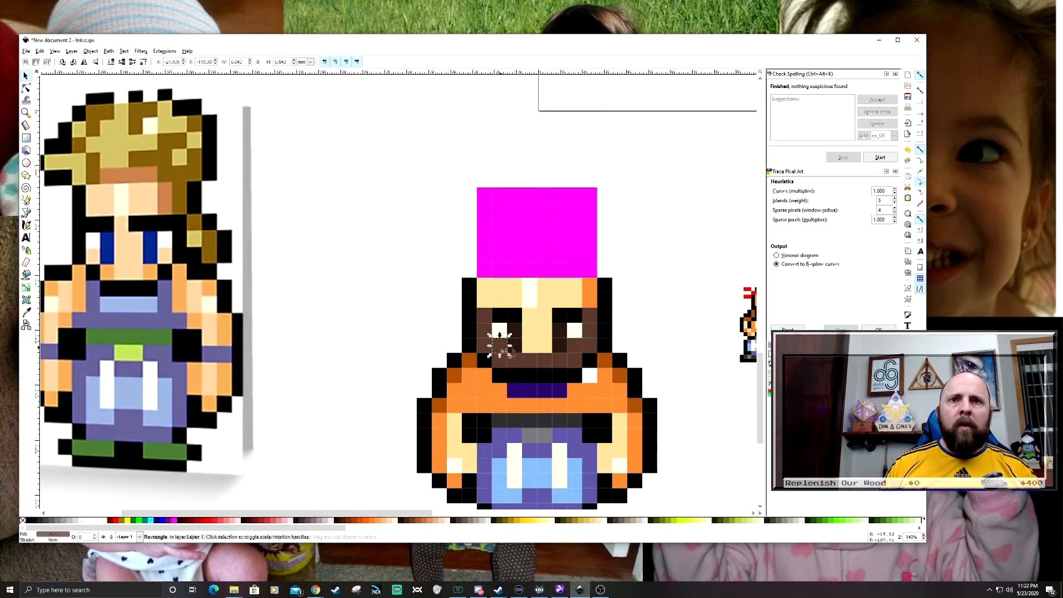
# - Delete one row of forehead squares and move the face squares up by one row
pyautogui.scroll(-2, 501, 350)
pyautogui.moveTo(574, 307); pyautogui.dragTo(586, 283)
pyautogui.moveTo(410, 221); pyautogui.dragTo(415, 230)
pyautogui.moveTo(497, 295); pyautogui.dragTo(607, 355)
pyautogui.scroll(2, 471, 308)
pyautogui.press('Delete')
pyautogui.moveTo(421, 336); pyautogui.dragTo(606, 414)
pyautogui.moveTo(587, 361); pyautogui.dragTo(587, 339)
pyautogui.press('Escape')
pyautogui.moveTo(447, 399); pyautogui.dragTo(412, 358)
pyautogui.hotkey('ctrl', 'd')
pyautogui.click(538, 360)
pyautogui.hotkey('ctrl', 'd')
pyautogui.hotkey('ctrl', 'd')
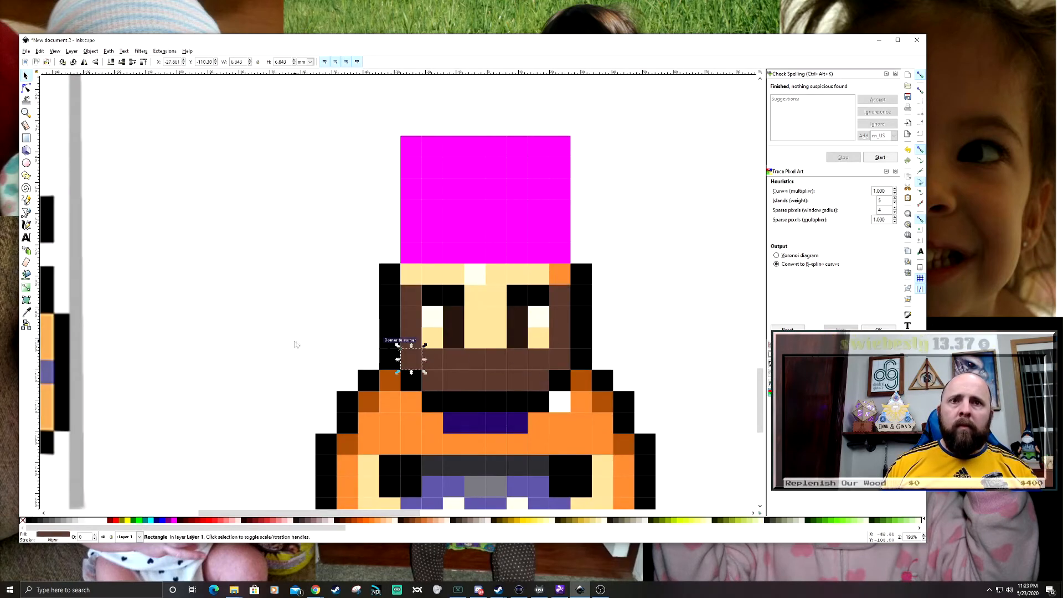
pyautogui.click(330, 348)
pyautogui.scroll(-2, 461, 352)
pyautogui.moveTo(599, 313); pyautogui.dragTo(565, 322)
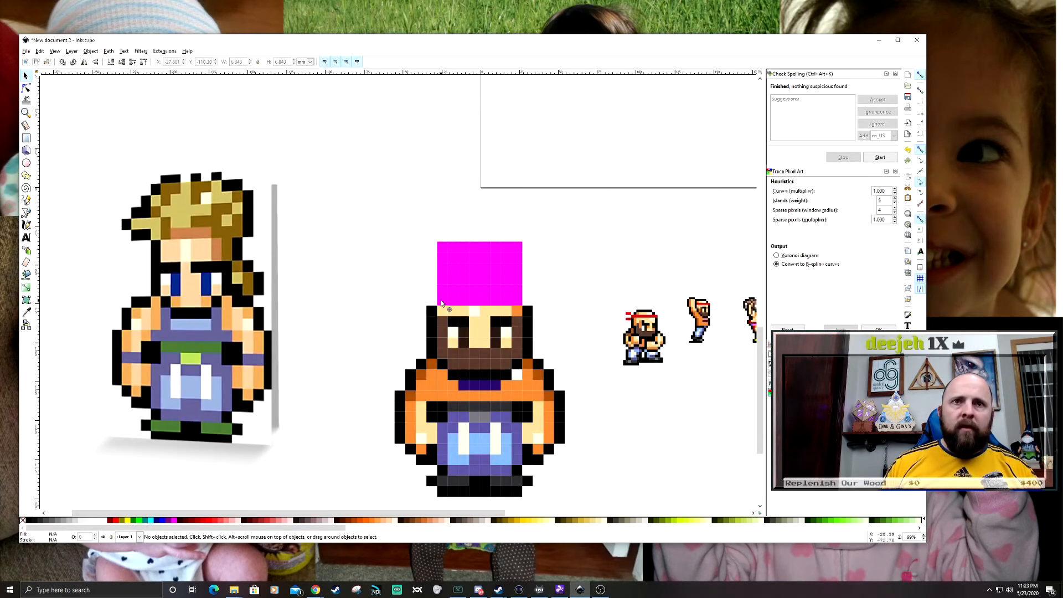
# - Fill the lowest row of magenta squares above the forehead with the light skin tone sampled from the forehead
pyautogui.scroll(1, 434, 297)
pyautogui.moveTo(428, 287); pyautogui.dragTo(578, 322)
pyautogui.press('d')
pyautogui.click(524, 317)
pyautogui.press('s')
pyautogui.press('Escape')
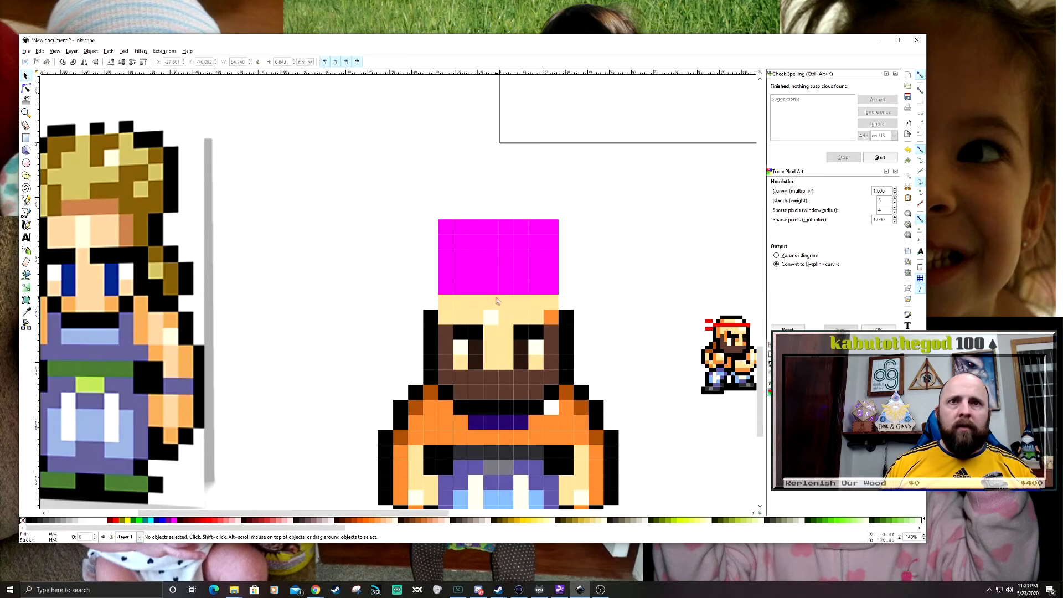
# - Extend the white forehead highlight up by one square and move the orange shade square up one row
pyautogui.click(491, 302)
pyautogui.press('d')
pyautogui.click(491, 319)
pyautogui.click(551, 303)
pyautogui.press('d')
pyautogui.click(550, 317)
pyautogui.press('s')
pyautogui.press('Escape')
pyautogui.click(550, 318)
pyautogui.click(536, 317)
# - Fill the lowest row of magenta squares with the red sampled from the small sprite's headband
pyautogui.moveTo(600, 309); pyautogui.dragTo(614, 328)
pyautogui.moveTo(443, 302); pyautogui.dragTo(619, 332)
pyautogui.press('d')
pyautogui.click(740, 351)
pyautogui.press('s')
pyautogui.press('Escape')
pyautogui.moveTo(443, 289); pyautogui.dragTo(602, 317)
pyautogui.press('Escape')
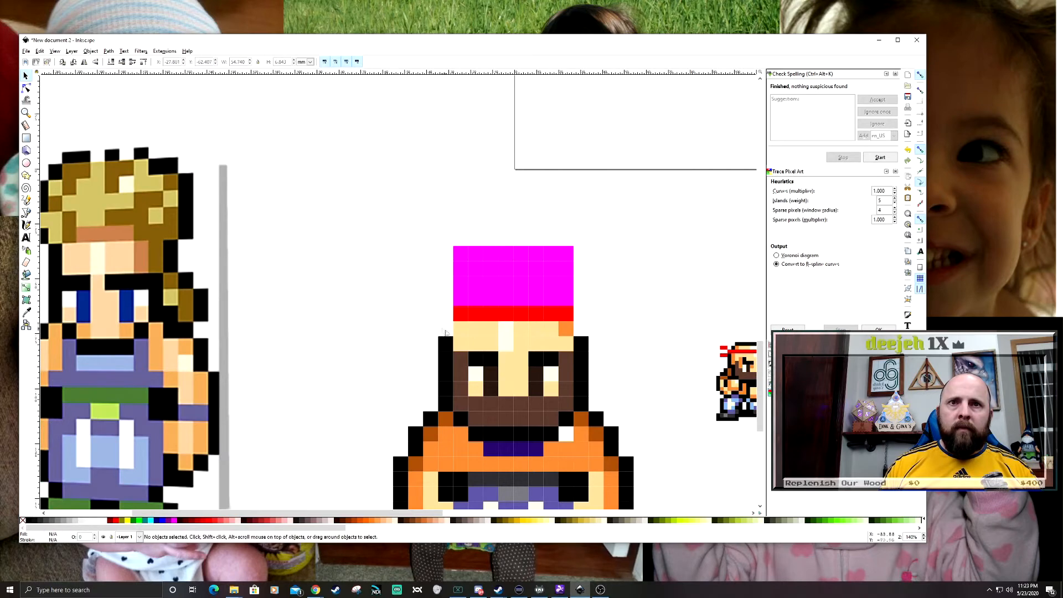
# - Extend both side outlines of the head up by two squares and colour their top squares red as headband ends
pyautogui.moveTo(445, 319); pyautogui.dragTo(581, 318)
pyautogui.press('Escape')
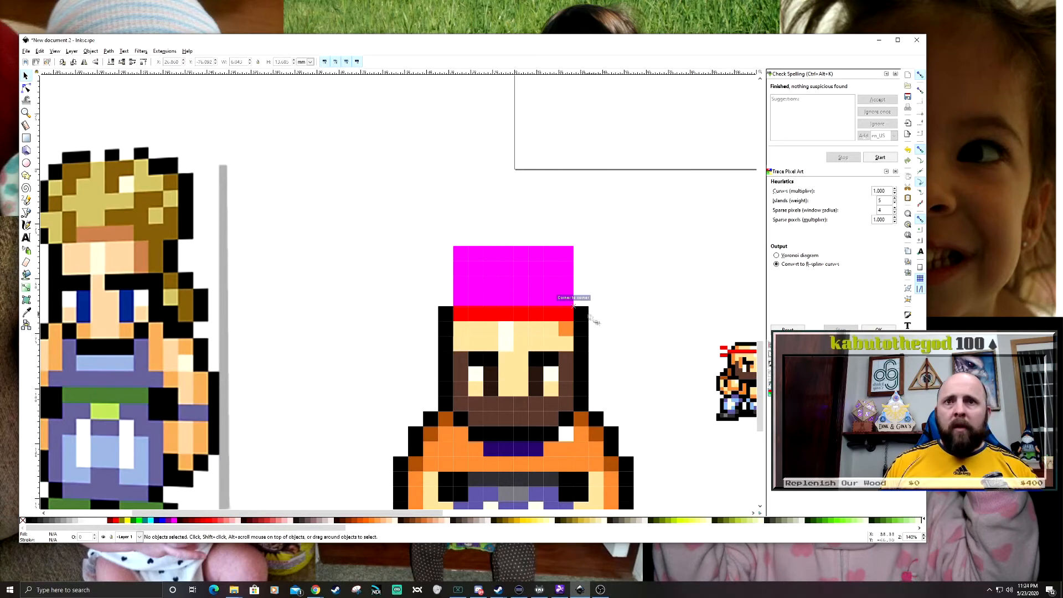
pyautogui.keyDown('shift'); pyautogui.click(581, 314); pyautogui.keyUp('shift')
pyautogui.press('d')
pyautogui.click(563, 315)
pyautogui.press('s')
pyautogui.press('Escape')
# - Delete the upper two magenta rows and the corner squares of the next row to round the crown
pyautogui.moveTo(444, 287); pyautogui.dragTo(434, 301)
pyautogui.moveTo(433, 301); pyautogui.dragTo(552, 327)
pyautogui.press('Delete')
pyautogui.moveTo(435, 250); pyautogui.dragTo(579, 291)
pyautogui.press('Delete')
pyautogui.press('Delete')
pyautogui.click(555, 281)
pyautogui.press('Delete')
# - Fill the crown's top row and the end squares of the row beneath it with the black outline colour
pyautogui.click(519, 311)
pyautogui.keyDown('shift'); pyautogui.click(535, 297); pyautogui.keyUp('shift')
pyautogui.press('d')
pyautogui.click(639, 344)
pyautogui.press('s')
pyautogui.press('Escape')
pyautogui.scroll(-2, 416, 260)
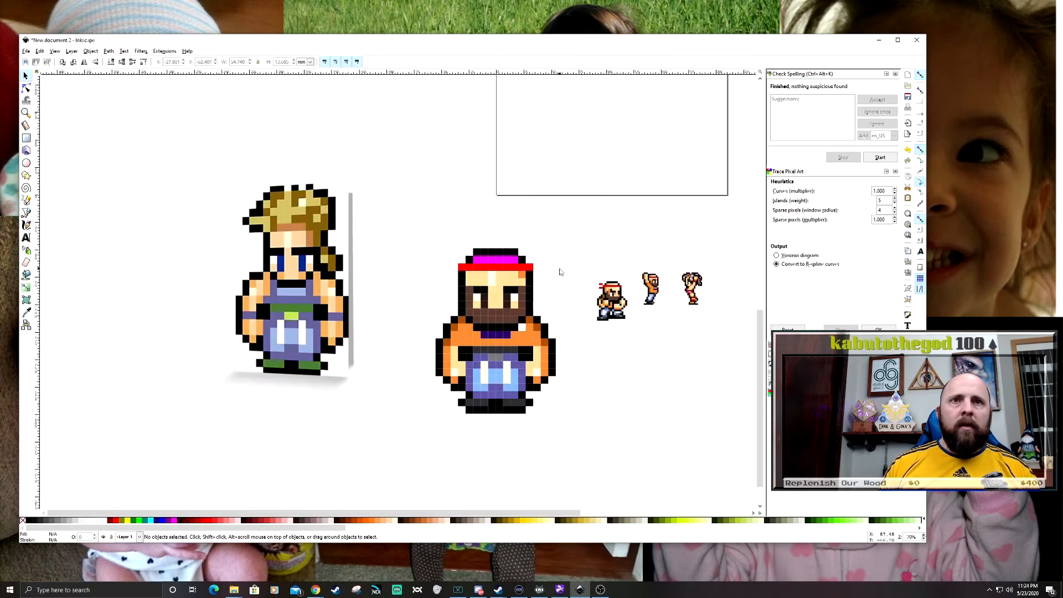
# - Fill the remaining magenta squares above the headband with the light skin tone sampled from the face
pyautogui.scroll(3, 492, 249)
pyautogui.moveTo(431, 262); pyautogui.dragTo(571, 293)
pyautogui.press('d')
pyautogui.click(545, 324)
# - Colour three squares of the bald crown with the white highlight and its right end square with the orange shade
pyautogui.keyDown('shift'); pyautogui.click(470, 278); pyautogui.keyUp('shift')
pyautogui.keyDown('shift'); pyautogui.click(513, 278); pyautogui.keyUp('shift')
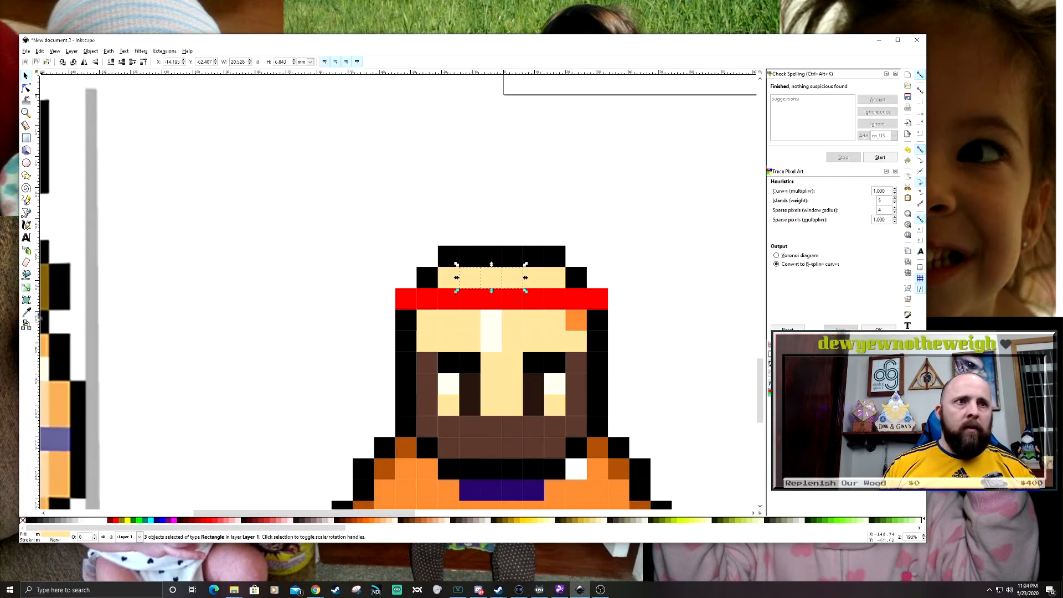
pyautogui.press('d')
pyautogui.click(491, 327)
pyautogui.press('Escape')
pyautogui.click(555, 278)
pyautogui.click(576, 320)
pyautogui.scroll(-3, 481, 322)
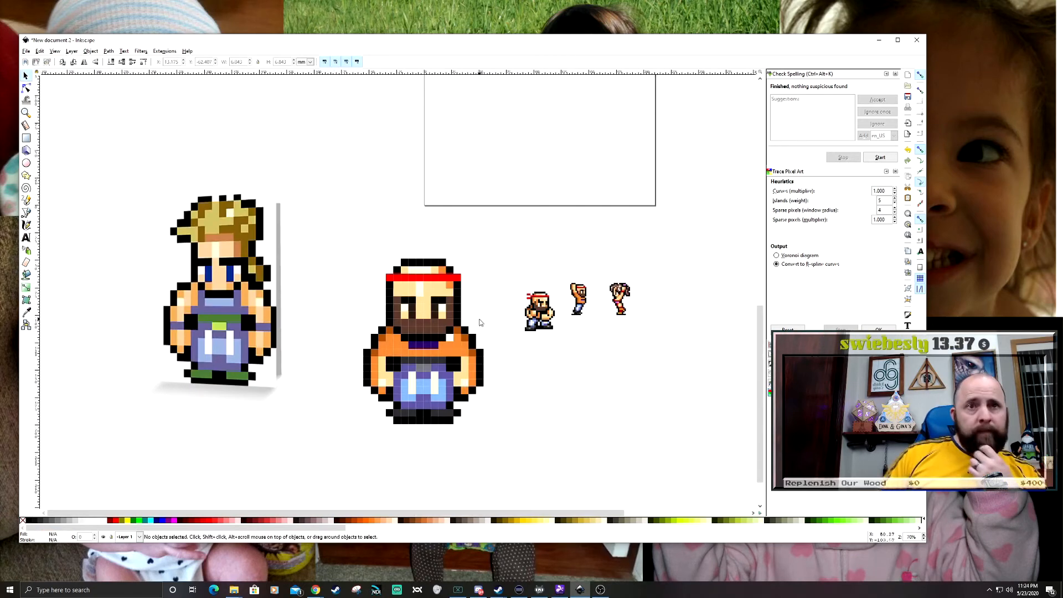
pyautogui.scroll(3, 480, 322)
pyautogui.scroll(-3, 498, 310)
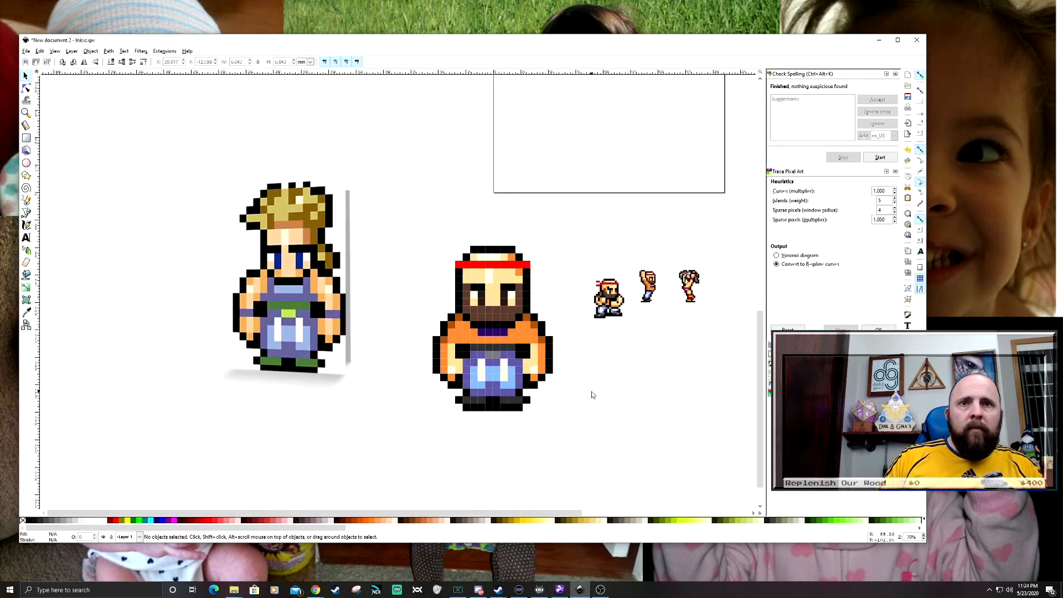
# - Recolour the shirt square above each end of the belt row black to extend the inner arm outlines upward
pyautogui.scroll(2, 451, 332)
pyautogui.press('d')
pyautogui.press('s')
pyautogui.press('Escape')
pyautogui.scroll(-1, 716, 365)
pyautogui.moveTo(717, 365)
pyautogui.mouseDown()
pyautogui.moveTo(604, 383)
pyautogui.moveTo(621, 360)
pyautogui.moveTo(613, 366)
pyautogui.mouseUp()
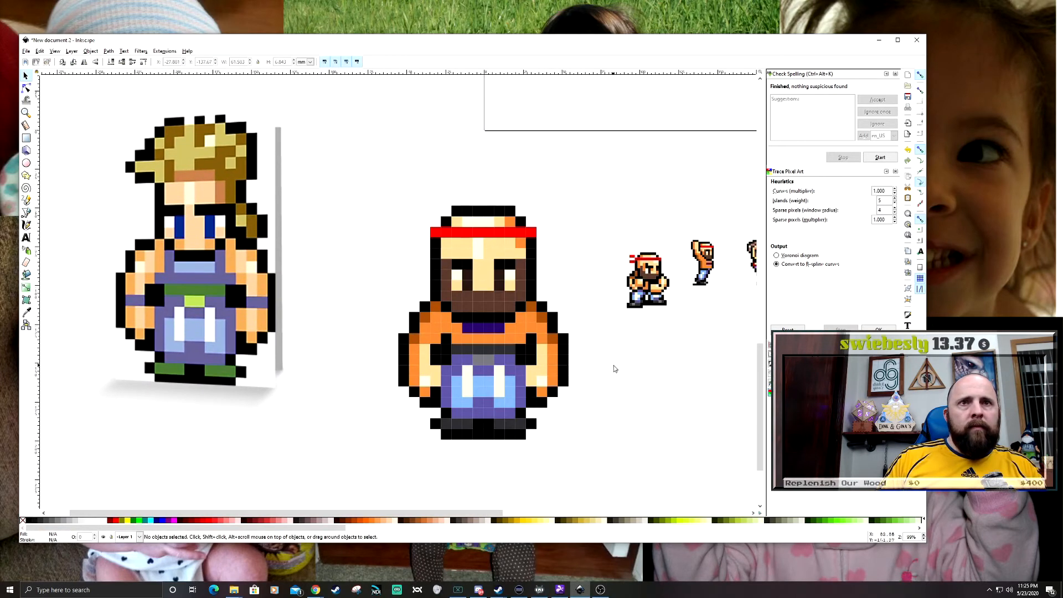
# - Extend the orange shade on the right side of the forehead by one more square
pyautogui.click(520, 252)
pyautogui.press('d')
pyautogui.click(521, 242)
pyautogui.press('s')
pyautogui.press('Escape')
pyautogui.moveTo(548, 264)
pyautogui.mouseDown()
pyautogui.moveTo(589, 261)
pyautogui.moveTo(558, 271)
pyautogui.moveTo(576, 268)
pyautogui.mouseUp()
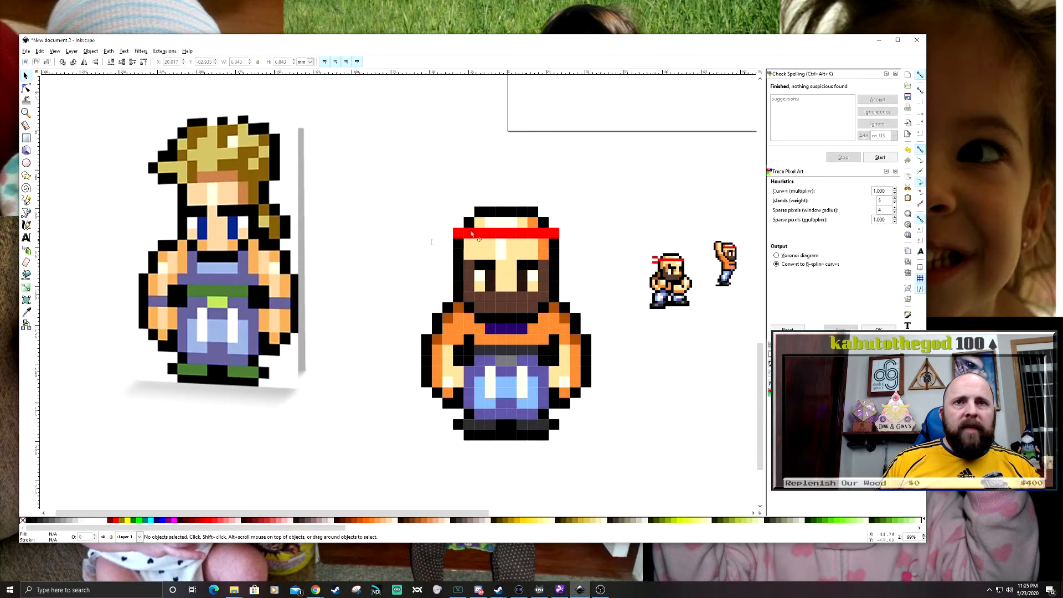
pyautogui.moveTo(370, 271); pyautogui.dragTo(332, 261)
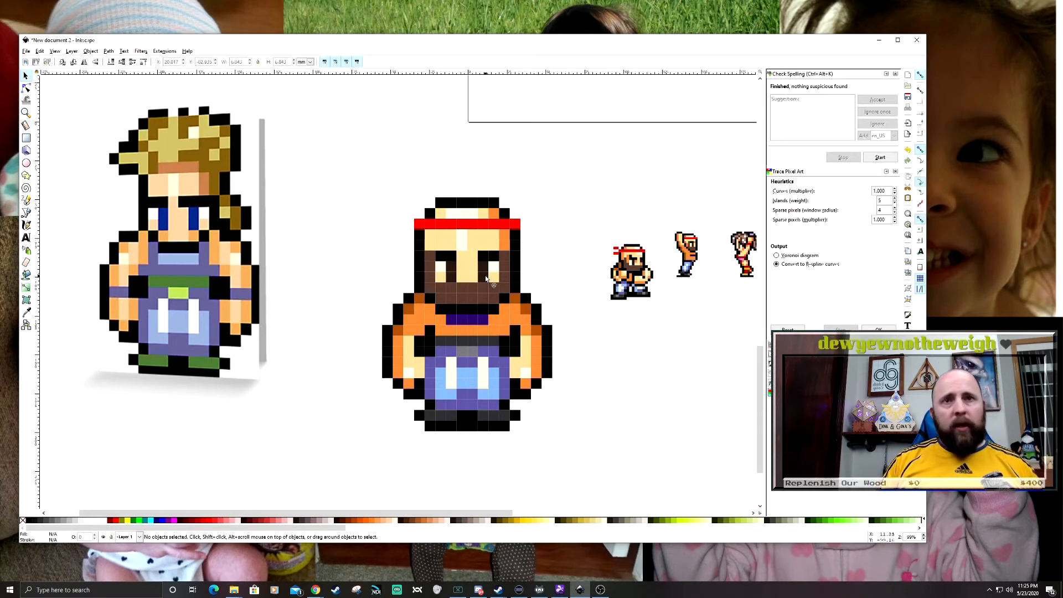
# - Recolour the six dark grey belt squares between the arms with the shirt's orange
pyautogui.moveTo(591, 370)
pyautogui.mouseDown()
pyautogui.moveTo(579, 348)
pyautogui.moveTo(598, 355)
pyautogui.mouseUp()
pyautogui.scroll(3, 469, 282)
pyautogui.moveTo(470, 322); pyautogui.dragTo(679, 368)
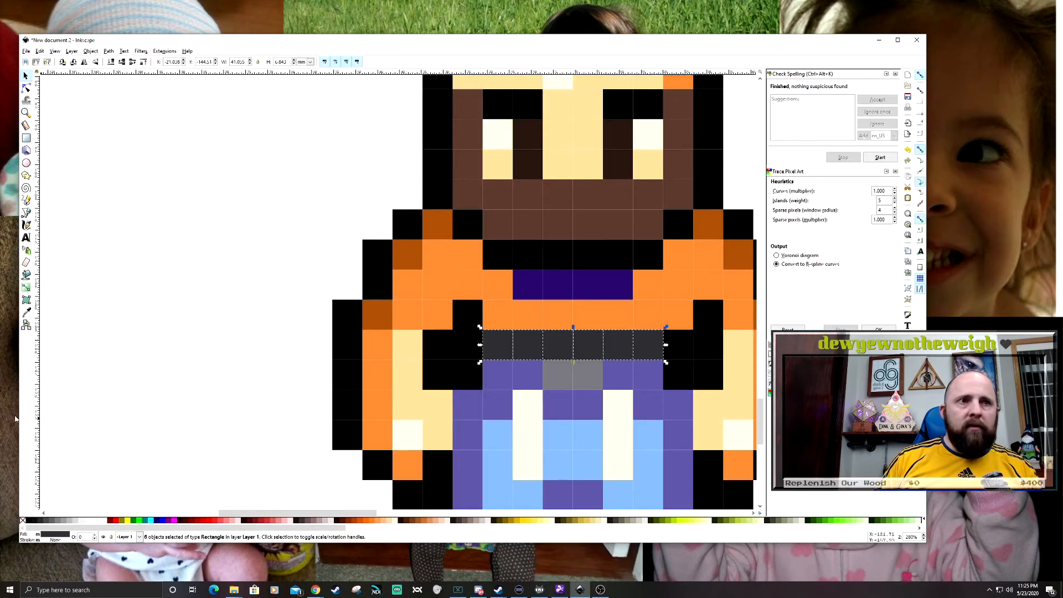
pyautogui.press('Delete')
# - Recolour the four middle squares of the top trouser row dark grey as a lowered belt
pyautogui.scroll(-2, 491, 365)
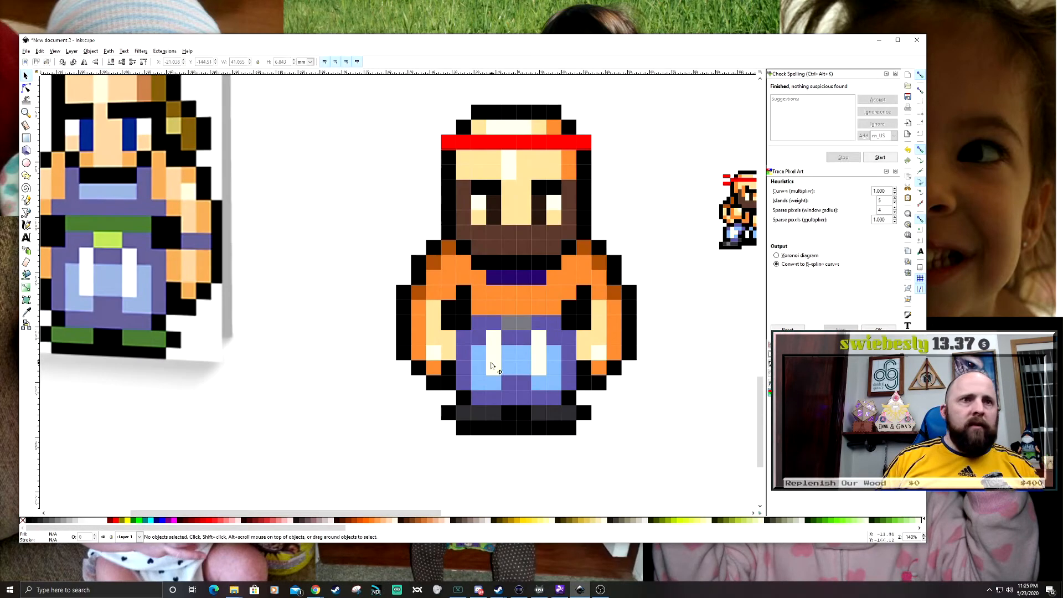
pyautogui.scroll(2, 491, 365)
pyautogui.scroll(-3, 651, 411)
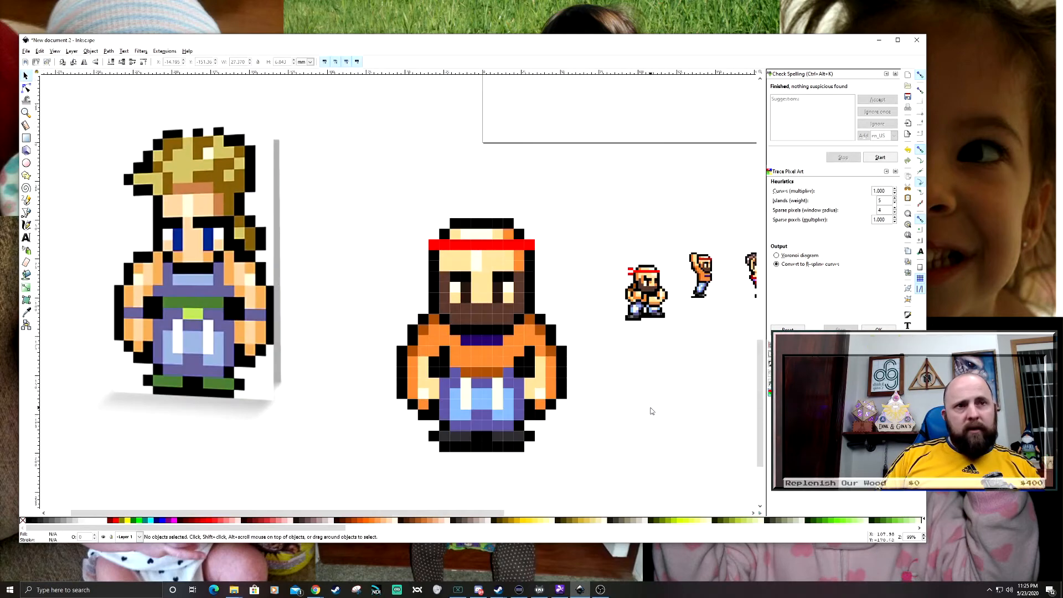
pyautogui.scroll(2, 495, 385)
pyautogui.moveTo(473, 363); pyautogui.dragTo(580, 336)
pyautogui.scroll(-3, 642, 394)
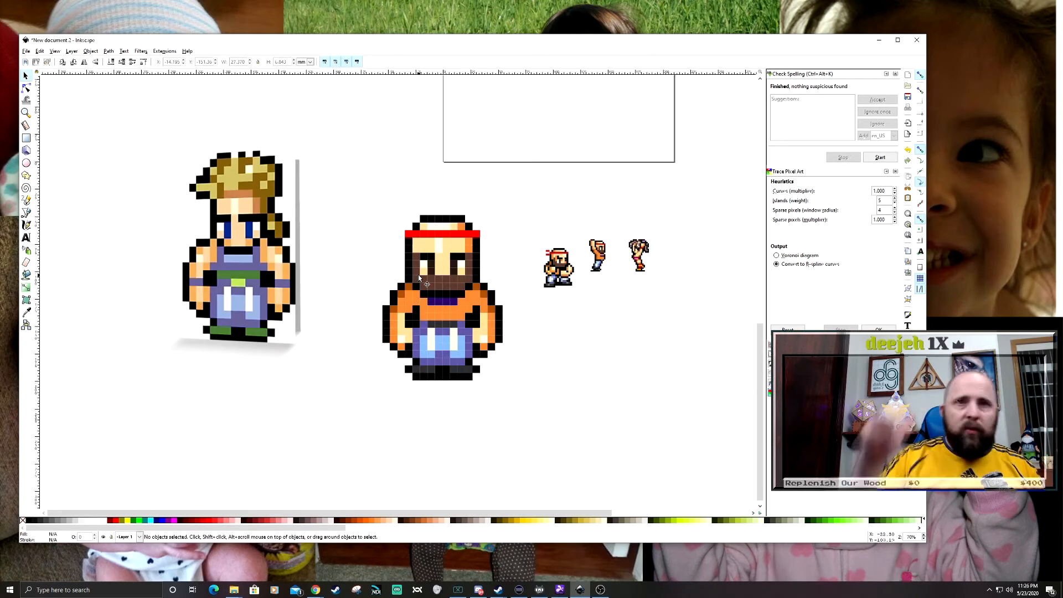
# - Move all the head squares, from crown to chin outline, up by one row
pyautogui.scroll(2, 417, 274)
pyautogui.moveTo(376, 151); pyautogui.dragTo(550, 318)
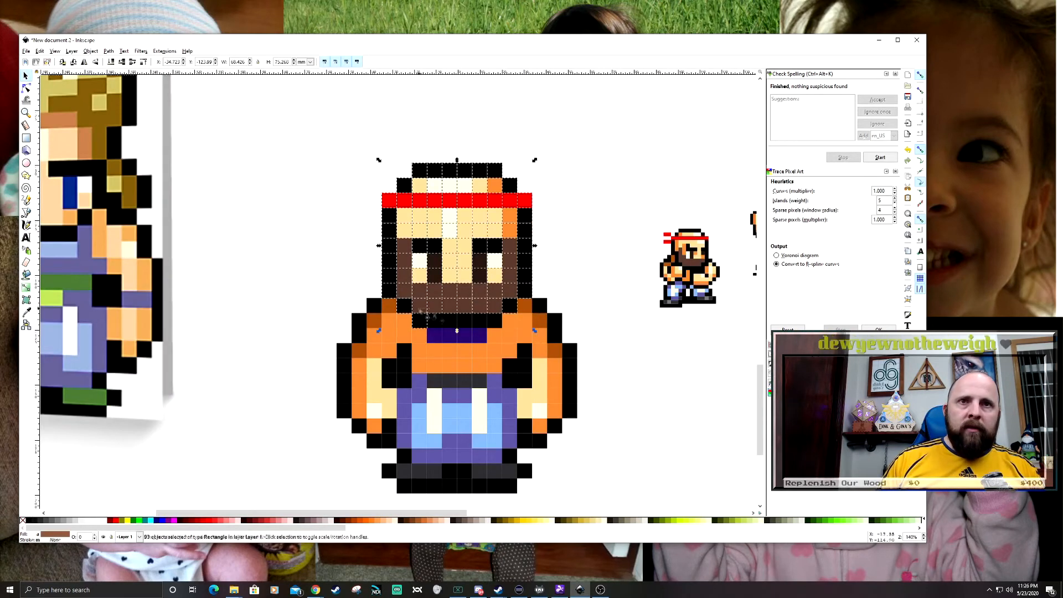
pyautogui.moveTo(389, 294); pyautogui.dragTo(390, 279)
pyautogui.press('Escape')
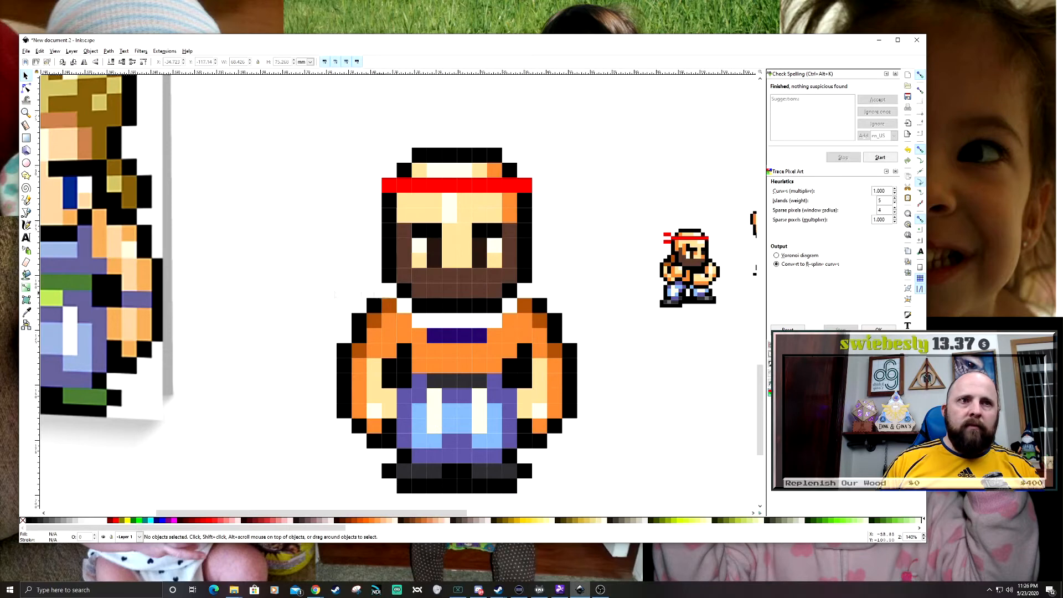
# - Duplicate a black shoulder outline square into the empty corner beneath the side of the head
pyautogui.scroll(1, 384, 295)
pyautogui.click(583, 317)
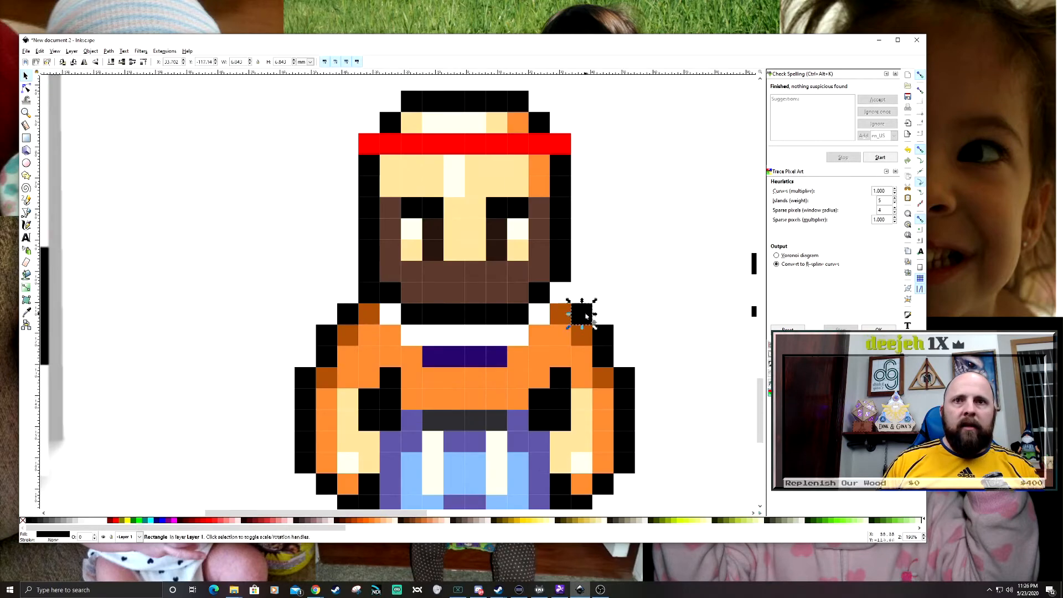
pyautogui.hotkey('ctrl', 'd')
pyautogui.moveTo(585, 319); pyautogui.dragTo(563, 298)
pyautogui.scroll(-2, 532, 268)
pyautogui.scroll(2, 457, 301)
# - Duplicate neighbouring squares to fill the white gap between the raised head and the orange shirt
pyautogui.click(442, 275)
pyautogui.hotkey('ctrl', 'd')
pyautogui.moveTo(442, 275); pyautogui.dragTo(463, 275)
pyautogui.moveTo(636, 277); pyautogui.dragTo(525, 311)
pyautogui.press('Escape')
pyautogui.moveTo(332, 310); pyautogui.dragTo(388, 344)
pyautogui.hotkey('ctrl', 'd')
pyautogui.moveTo(370, 327); pyautogui.dragTo(455, 327)
pyautogui.hotkey('ctrl', 'd')
pyautogui.keyDown('shift'); pyautogui.click(392, 327); pyautogui.keyUp('shift')
pyautogui.press('End')
pyautogui.click(259, 317)
pyautogui.scroll(-2, 259, 316)
pyautogui.moveTo(259, 317); pyautogui.dragTo(316, 316)
pyautogui.scroll(1, 384, 307)
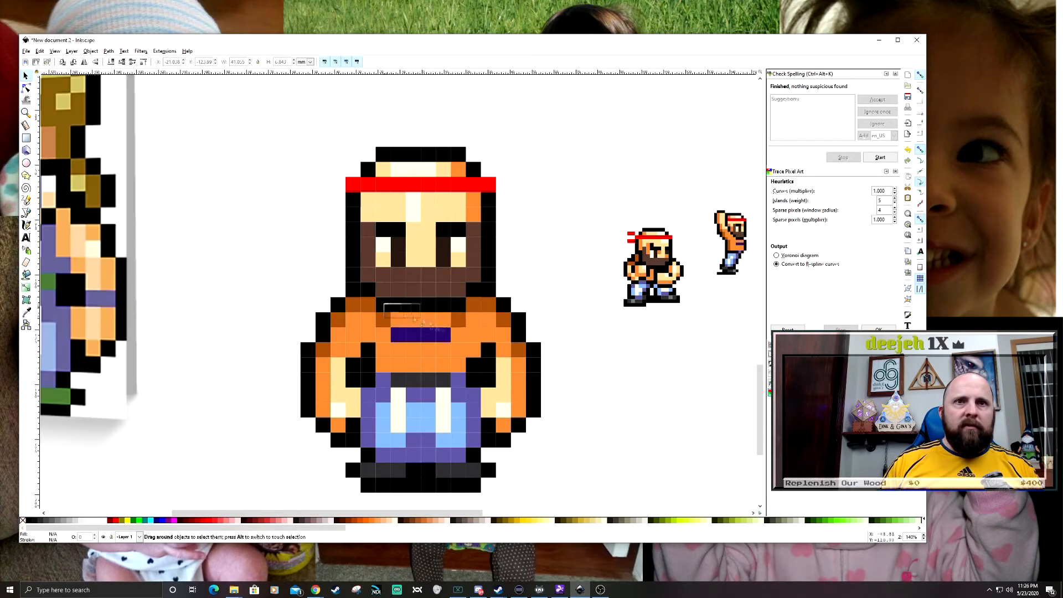
# - Recolour the upper black square at each armpit with the shirt's orange
pyautogui.scroll(-2, 384, 306)
pyautogui.scroll(2, 565, 356)
pyautogui.click(449, 326)
pyautogui.scroll(-2, 526, 332)
pyautogui.click(436, 357)
pyautogui.keyDown('shift'); pyautogui.click(555, 357); pyautogui.keyUp('shift')
pyautogui.scroll(1, 370, 307)
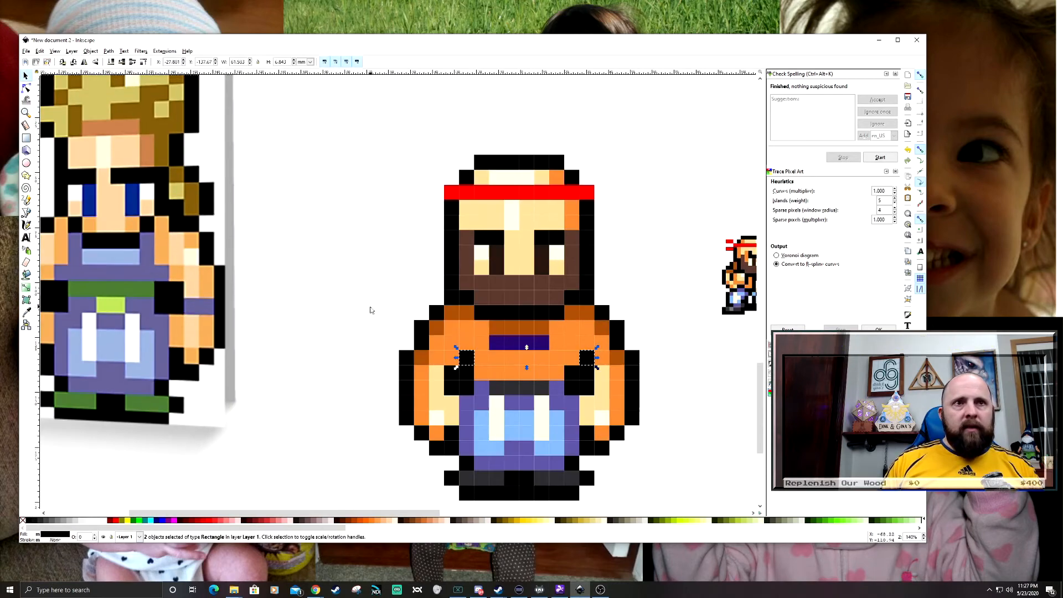
pyautogui.click(370, 306)
# - Compare the bearded fighter's shape and shading with the Sabin reference and the small source sprites
pyautogui.scroll(-3, 370, 307)
pyautogui.scroll(2, 474, 410)
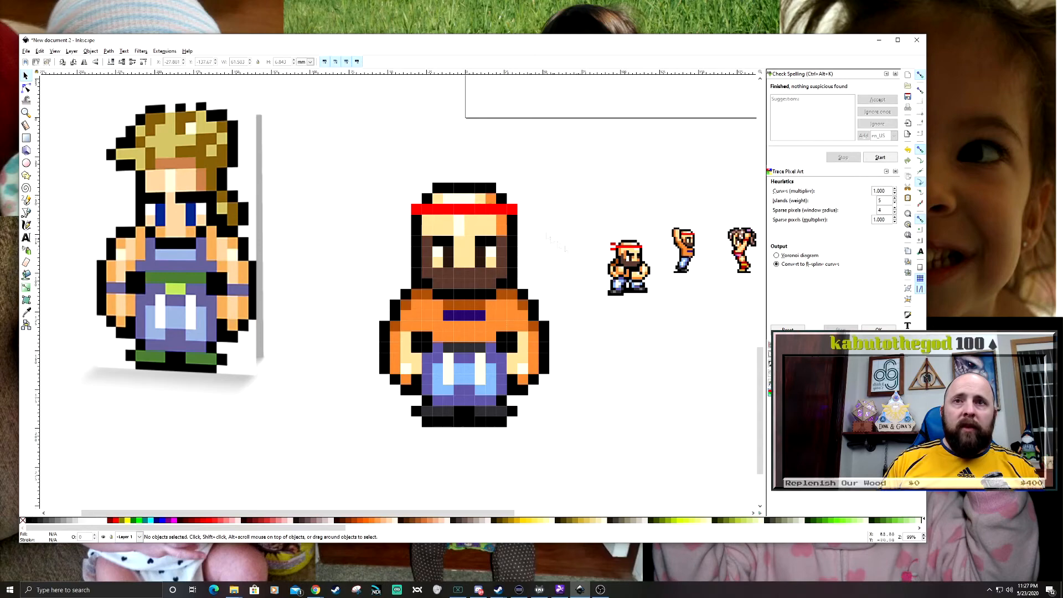
pyautogui.scroll(5, 553, 239)
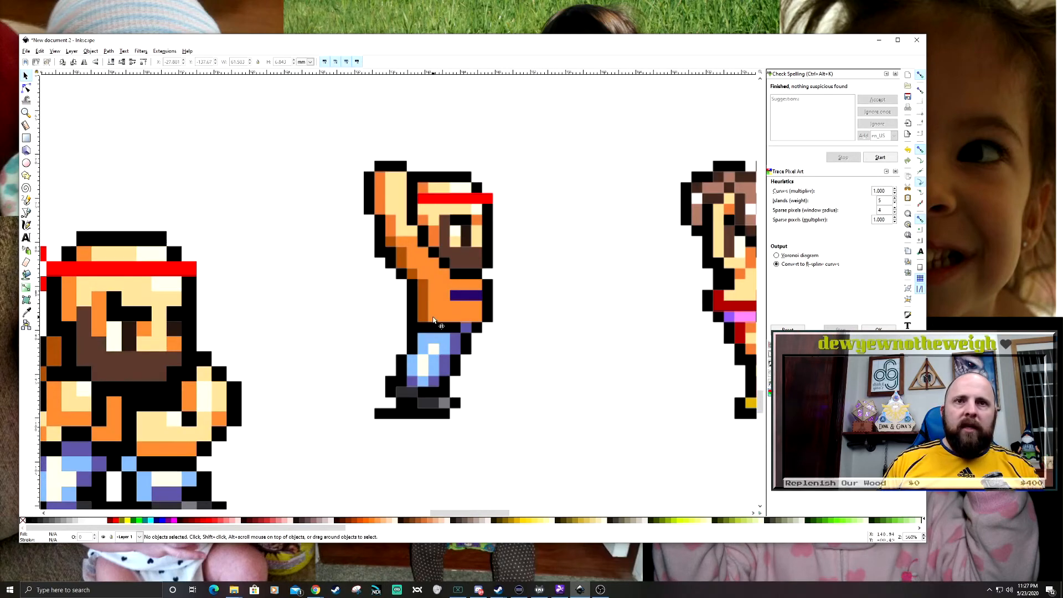
pyautogui.scroll(-8, 525, 313)
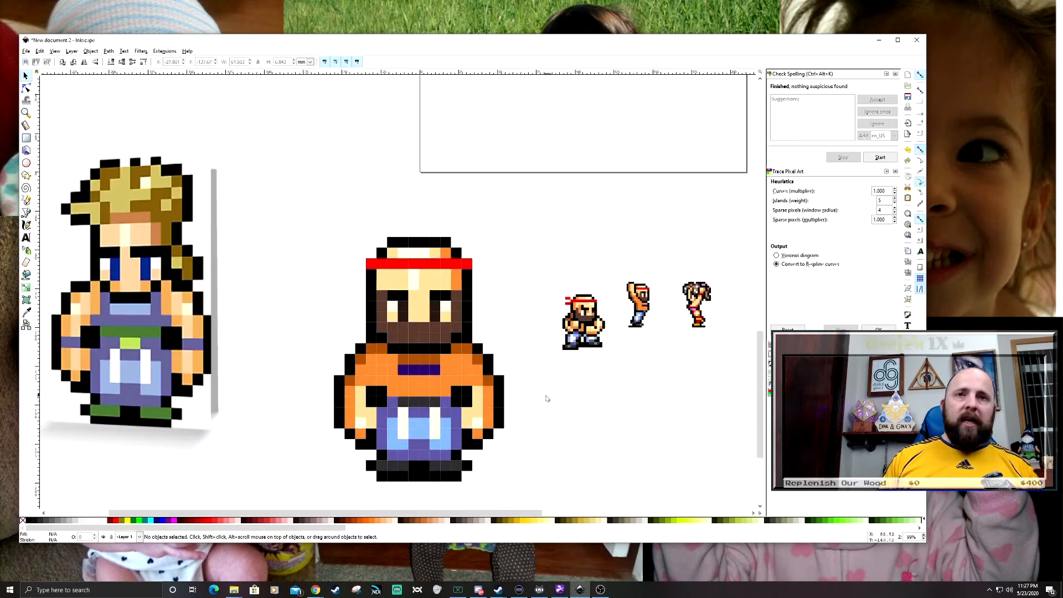
pyautogui.scroll(3, 524, 313)
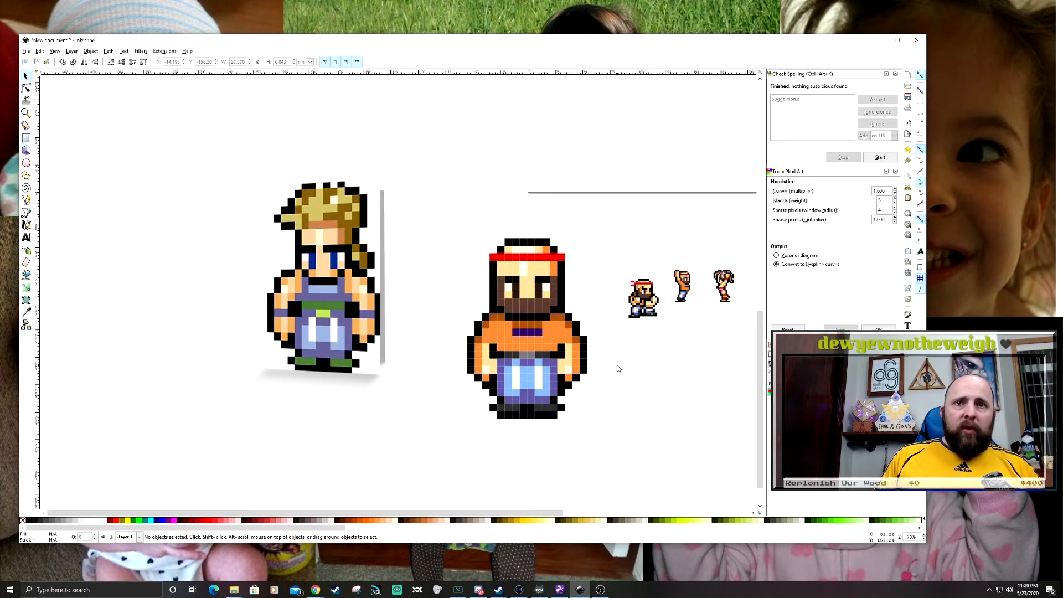
pyautogui.scroll(1, 617, 364)
pyautogui.hscroll(1, 560, 362)
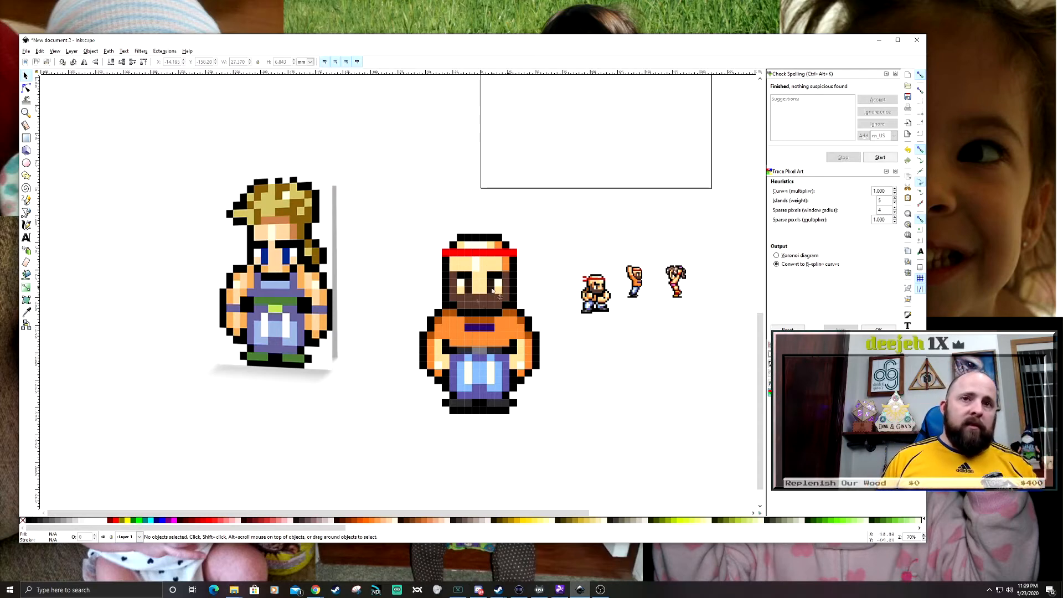
pyautogui.scroll(-1, 546, 335)
pyautogui.hscroll(-2, 598, 325)
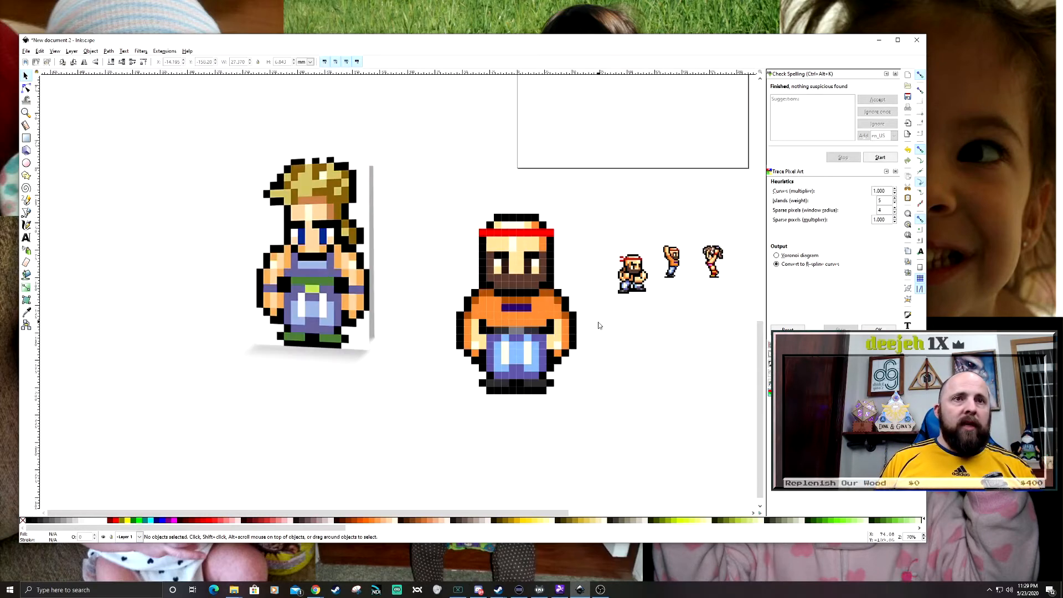
pyautogui.scroll(-1, 593, 332)
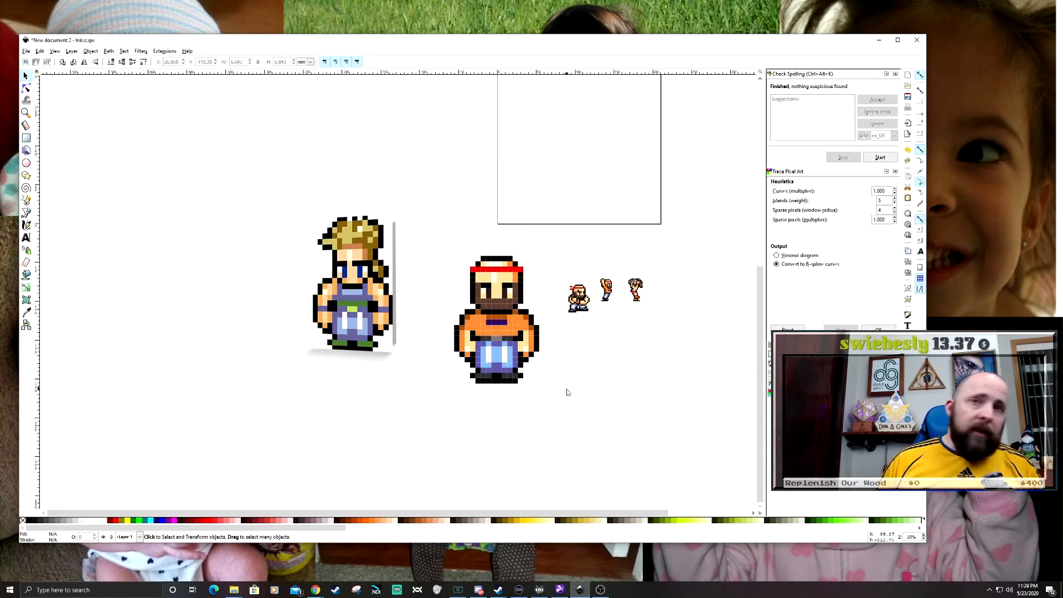
pyautogui.moveTo(580, 387); pyautogui.dragTo(587, 393)
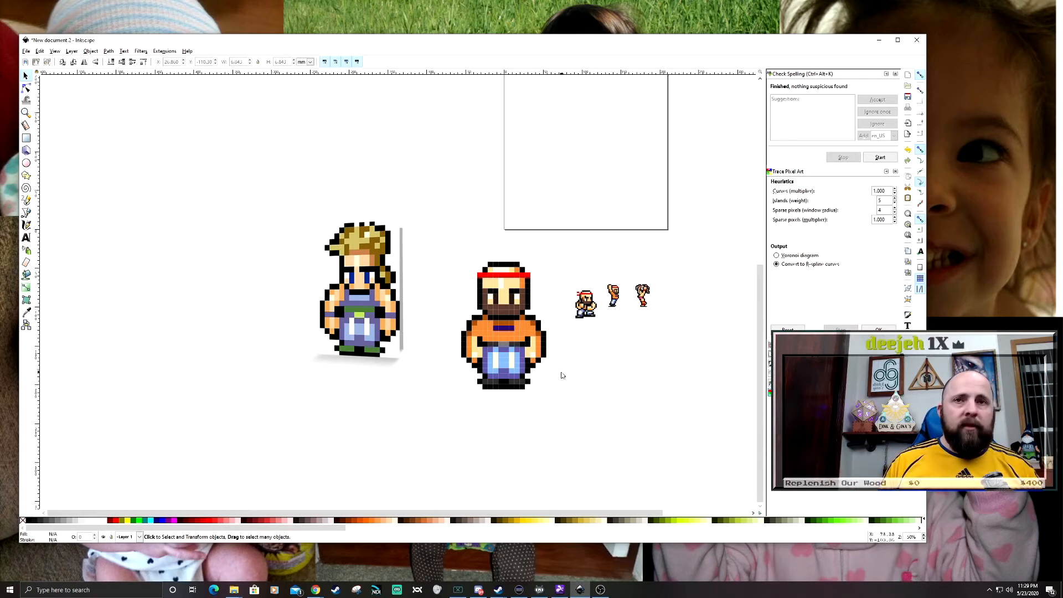
pyautogui.keyDown('ctrl'); pyautogui.scroll(3, 536, 332); pyautogui.keyUp('ctrl')
pyautogui.scroll(-1, 577, 268)
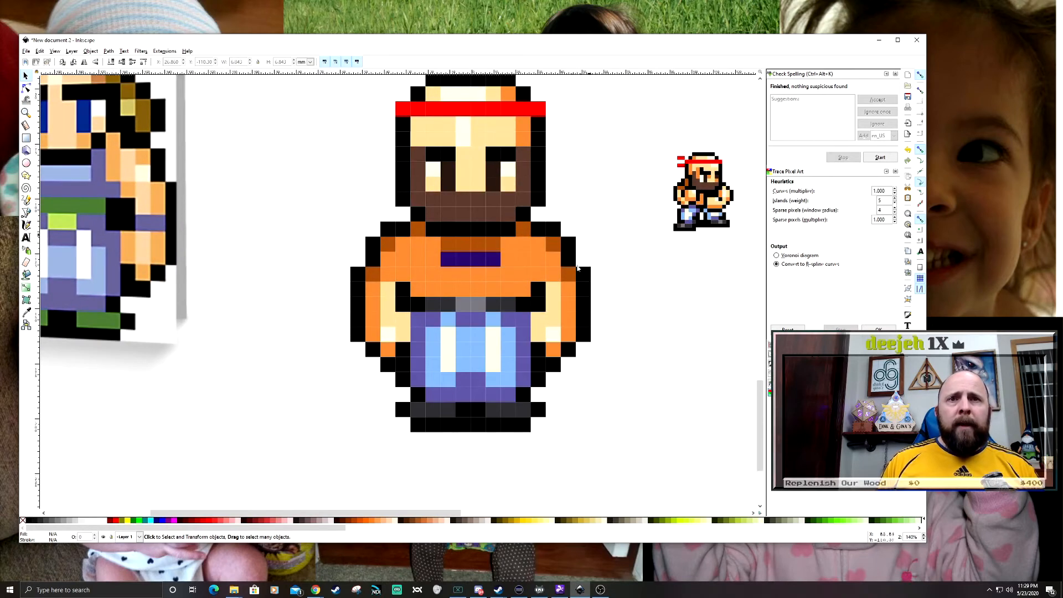
pyautogui.moveTo(550, 442); pyautogui.dragTo(406, 412)
pyautogui.keyDown('shift'); pyautogui.click(405, 412); pyautogui.keyUp('shift')
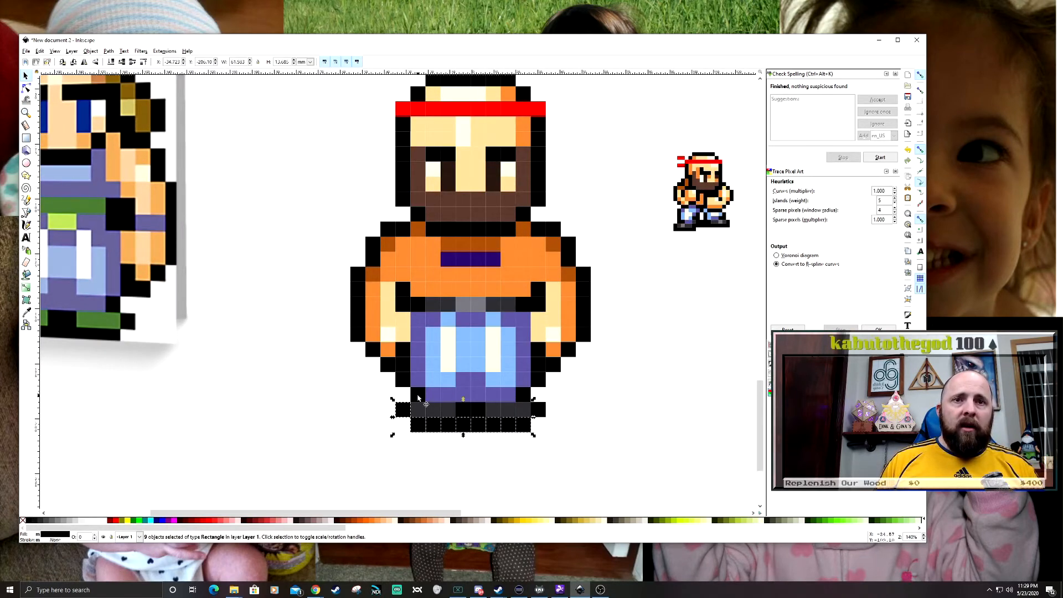
pyautogui.click(427, 439)
pyautogui.scroll(-2, 432, 432)
pyautogui.keyDown('ctrl'); pyautogui.scroll(3, 433, 402); pyautogui.keyUp('ctrl')
pyautogui.click(369, 316)
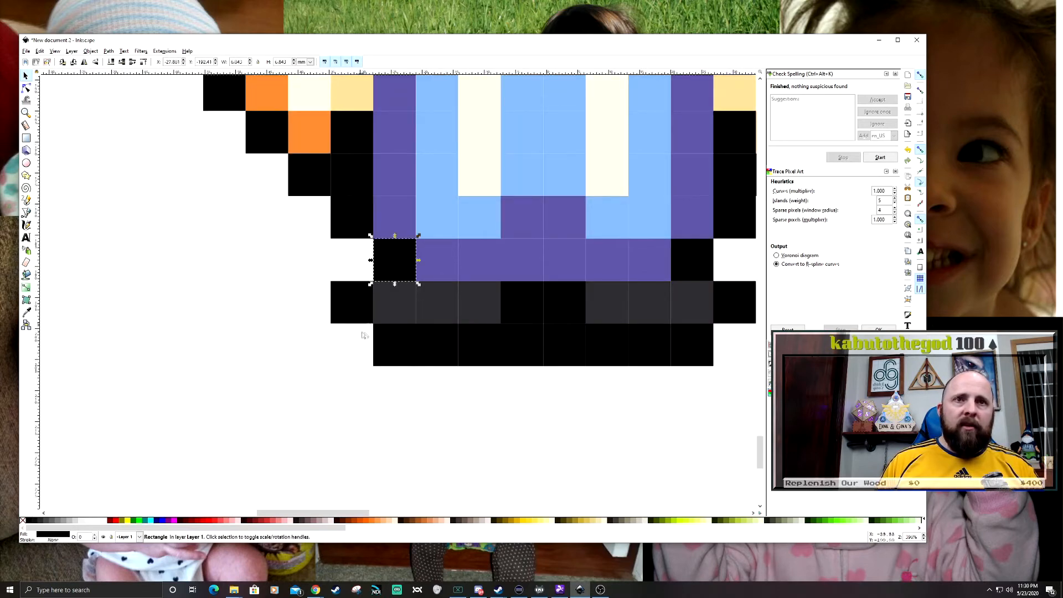
pyautogui.press('Escape')
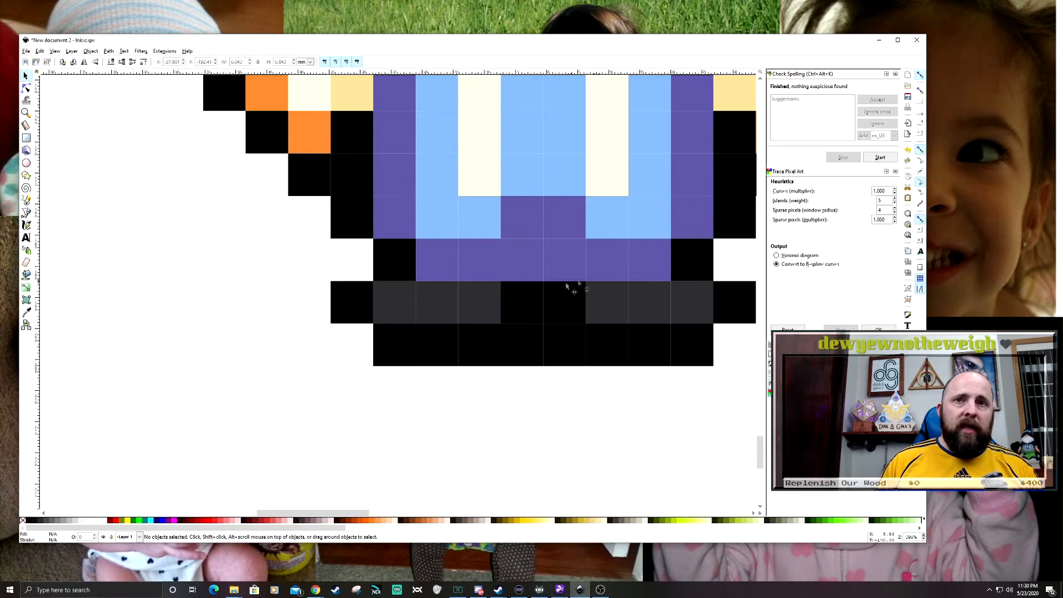
# - Combine the bottom row of black sole squares and the two black squares between the shoes into one path
pyautogui.moveTo(600, 414); pyautogui.dragTo(524, 438)
pyautogui.click(636, 343)
pyautogui.click(658, 428)
pyautogui.moveTo(258, 420); pyautogui.dragTo(631, 350)
pyautogui.keyDown('shift'); pyautogui.click(463, 343); pyautogui.keyUp('shift')
pyautogui.keyDown('shift'); pyautogui.click(427, 343); pyautogui.keyUp('shift')
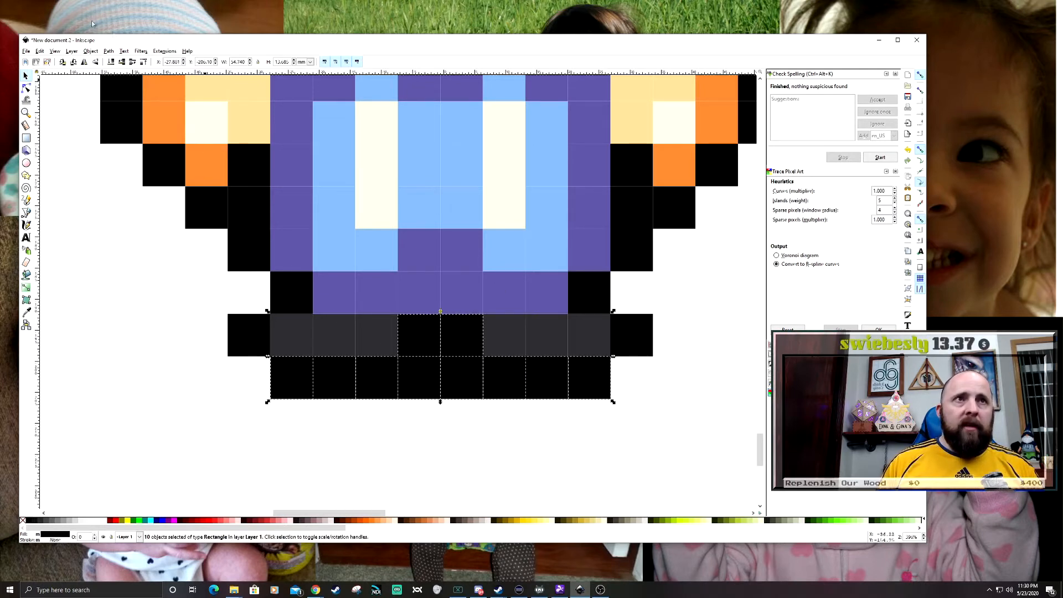
pyautogui.click(109, 51)
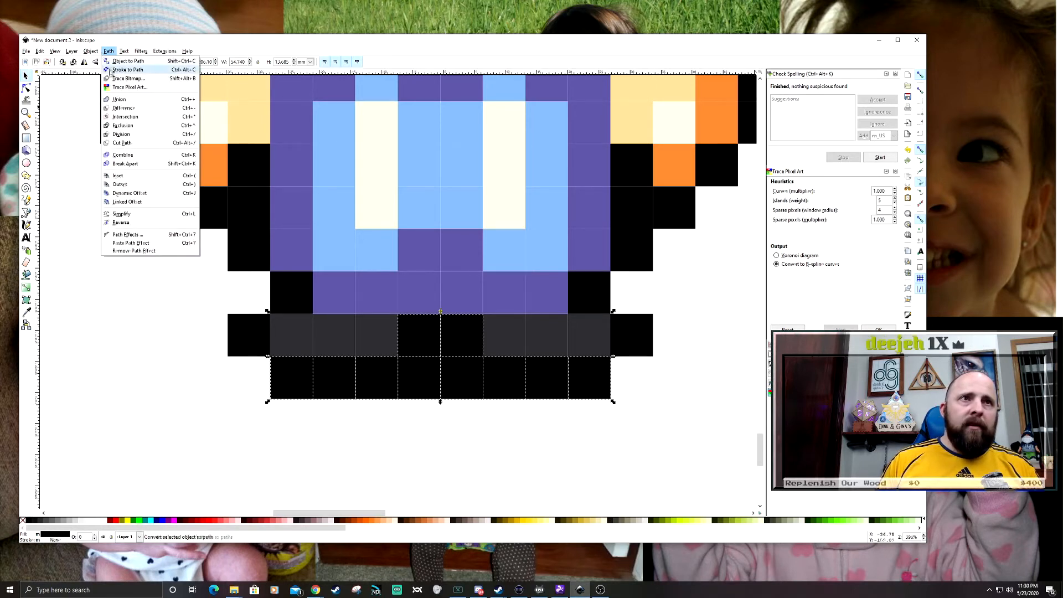
pyautogui.click(156, 158)
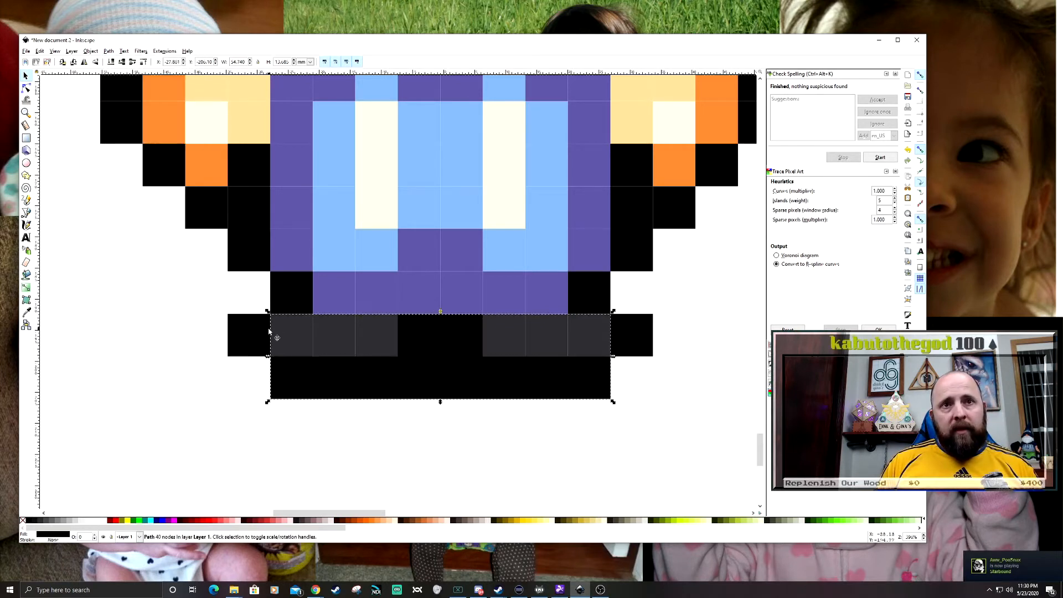
pyautogui.click(109, 51)
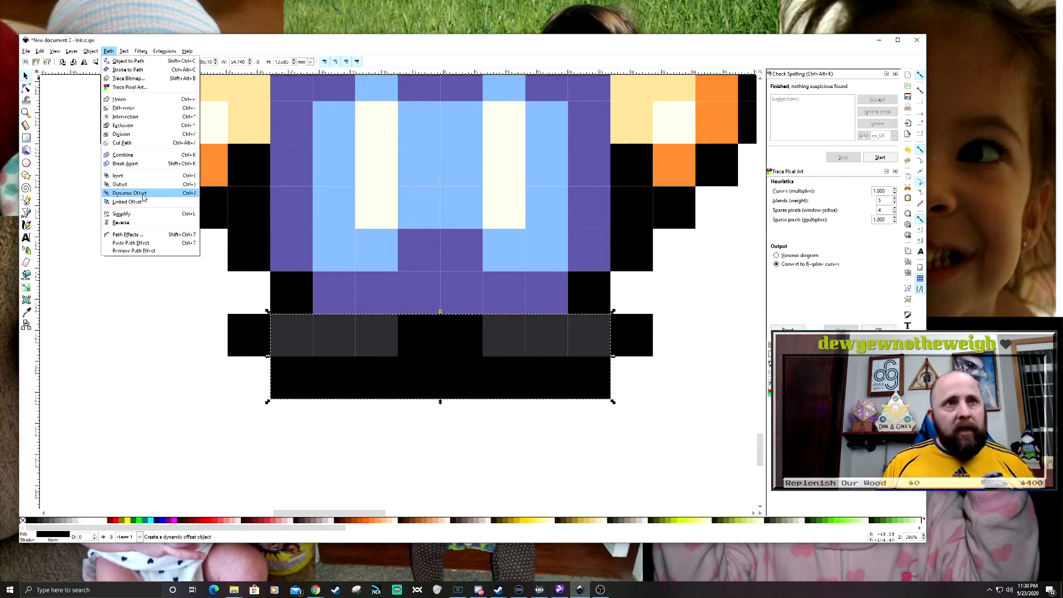
pyautogui.click(666, 399)
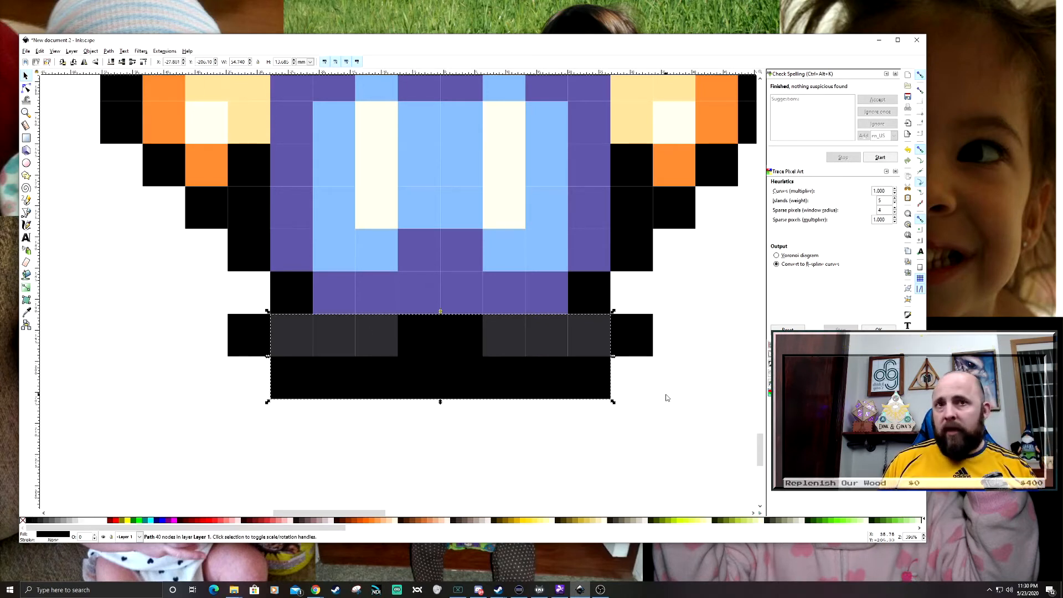
# - Combine the dark grey squares of both shoes into one path
pyautogui.click(666, 397)
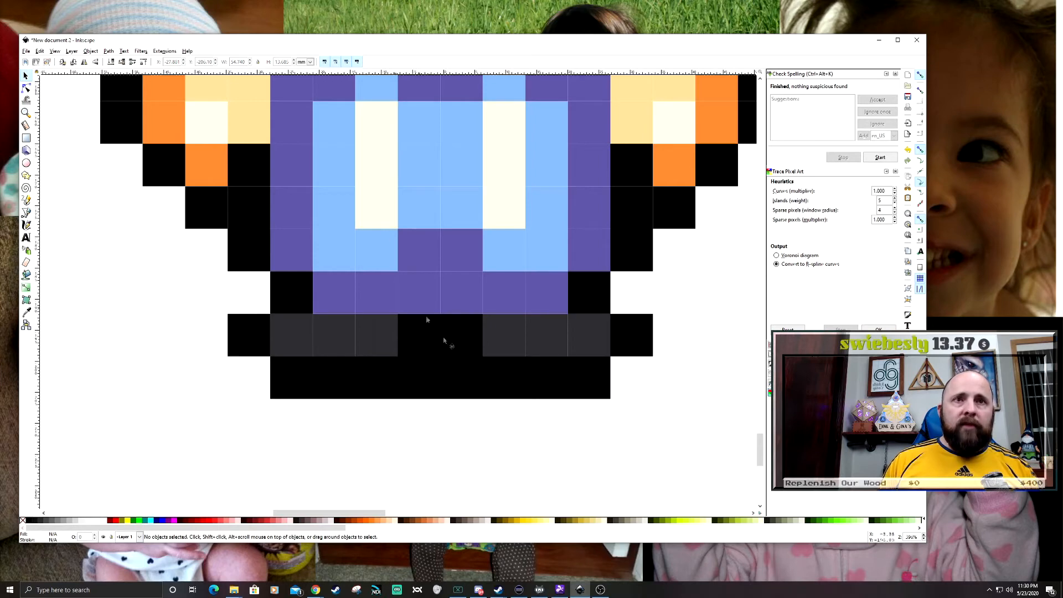
pyautogui.scroll(-1, 502, 280)
pyautogui.moveTo(314, 324); pyautogui.dragTo(577, 367)
pyautogui.hotkey('ctrl', 'k')
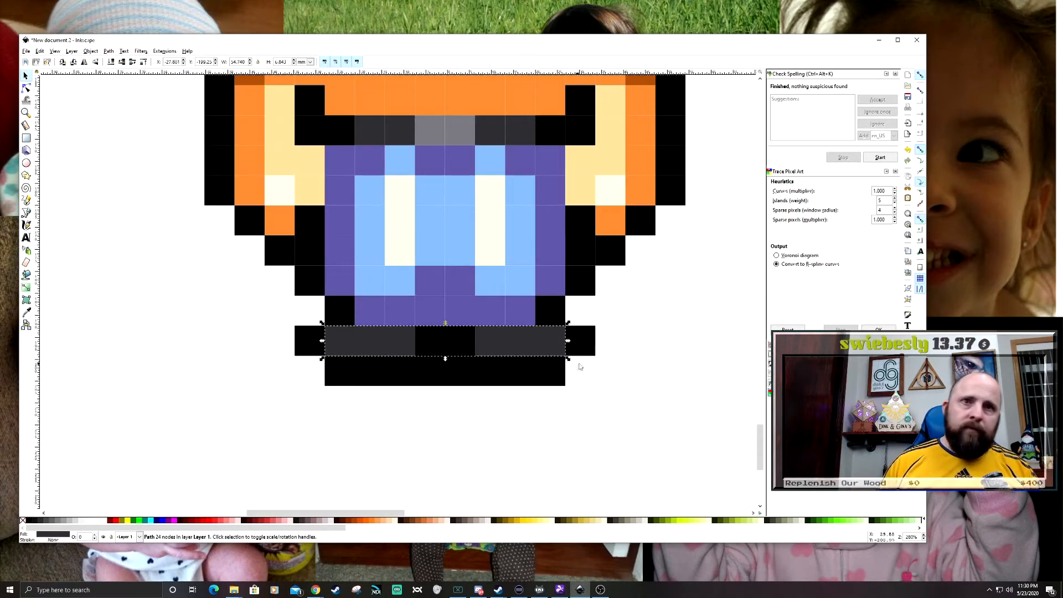
# - Combine the black outline squares around the legs, arms, waist and shoulders with the black sole path into one path
pyautogui.scroll(3, 578, 367)
pyautogui.moveTo(358, 394); pyautogui.dragTo(616, 385)
pyautogui.click(699, 453)
pyautogui.click(547, 427)
pyautogui.keyDown('shift'); pyautogui.click(575, 384); pyautogui.keyUp('shift')
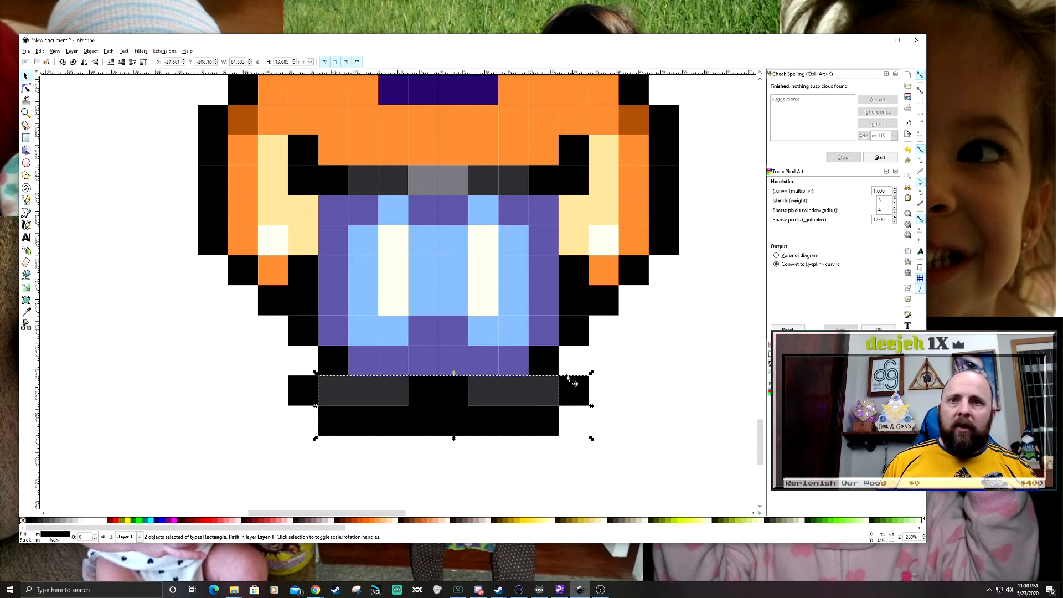
pyautogui.moveTo(599, 253); pyautogui.dragTo(622, 253)
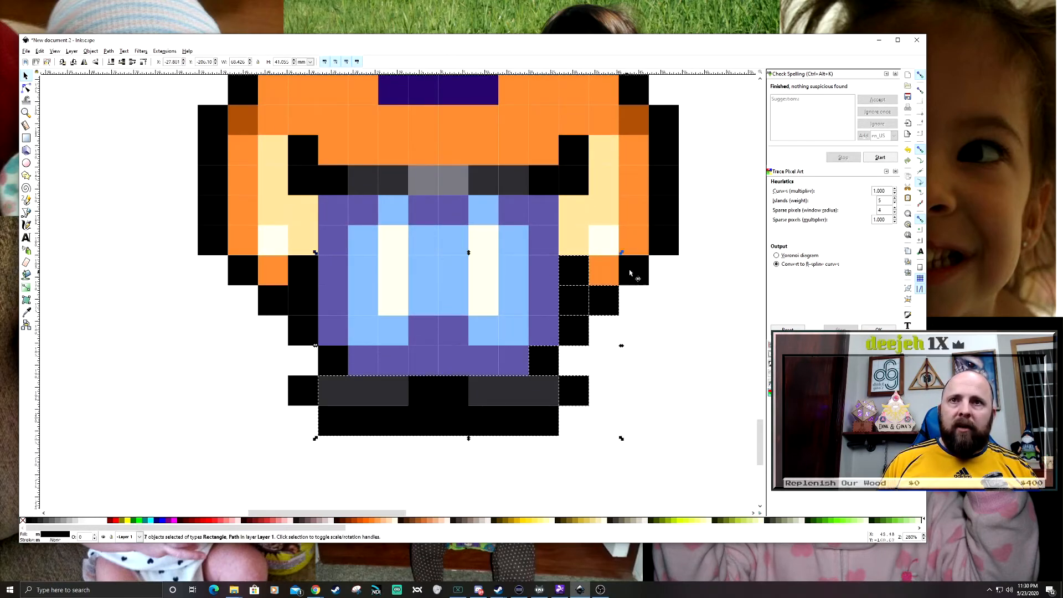
pyautogui.moveTo(689, 258); pyautogui.dragTo(669, 367)
pyautogui.moveTo(606, 189); pyautogui.dragTo(688, 389)
pyautogui.moveTo(592, 136); pyautogui.dragTo(631, 217)
pyautogui.moveTo(527, 115); pyautogui.dragTo(639, 169)
pyautogui.moveTo(325, 117); pyautogui.dragTo(509, 166)
pyautogui.moveTo(201, 107); pyautogui.dragTo(322, 160)
pyautogui.moveTo(192, 138); pyautogui.dragTo(252, 228)
pyautogui.moveTo(155, 200); pyautogui.dragTo(250, 405)
pyautogui.moveTo(302, 431); pyautogui.dragTo(302, 432)
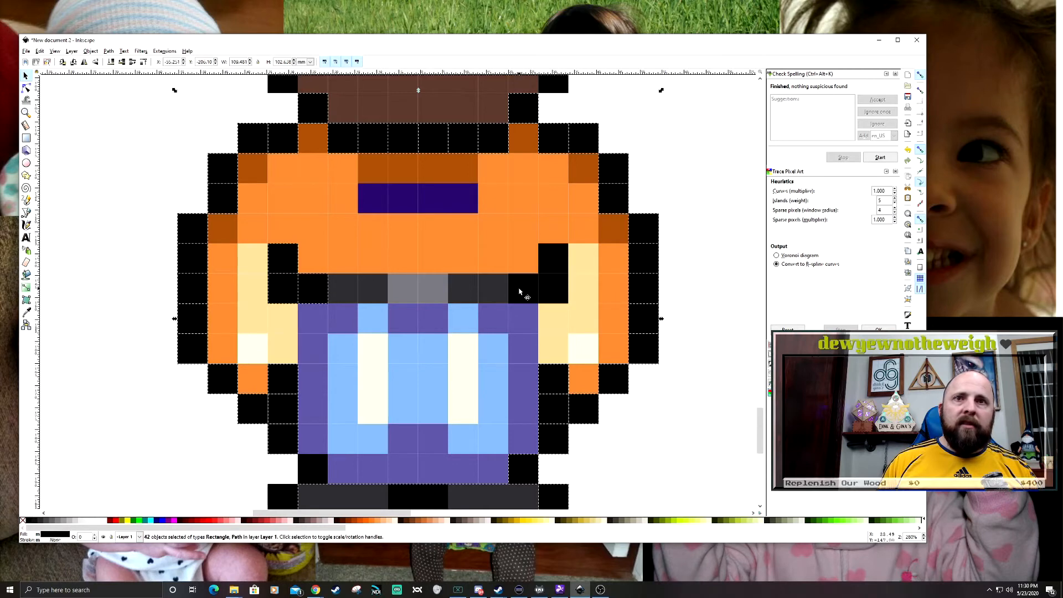
pyautogui.moveTo(668, 415); pyautogui.dragTo(640, 325)
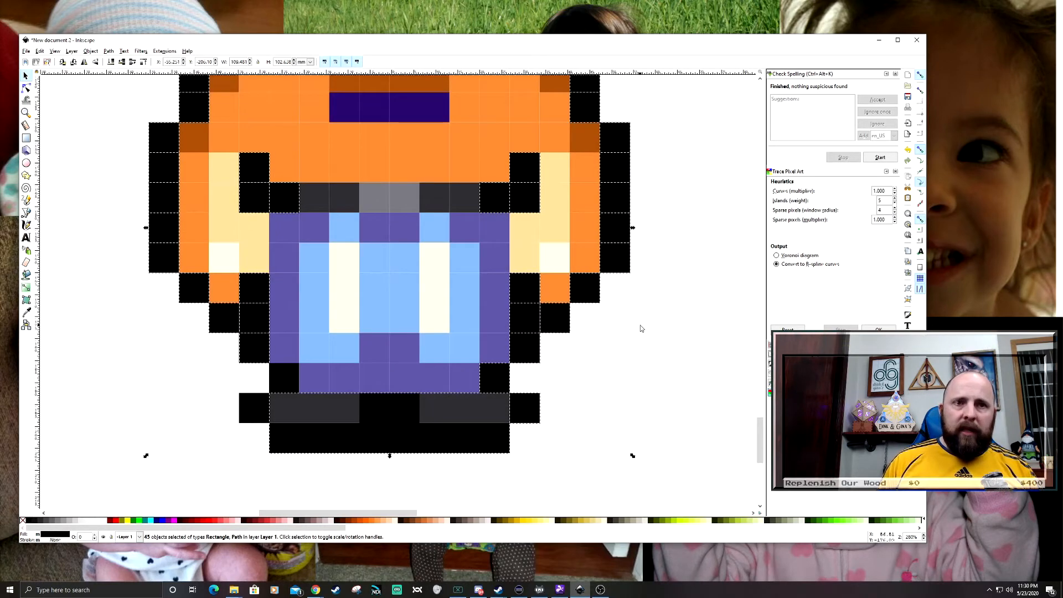
pyautogui.hotkey('ctrl', 'k')
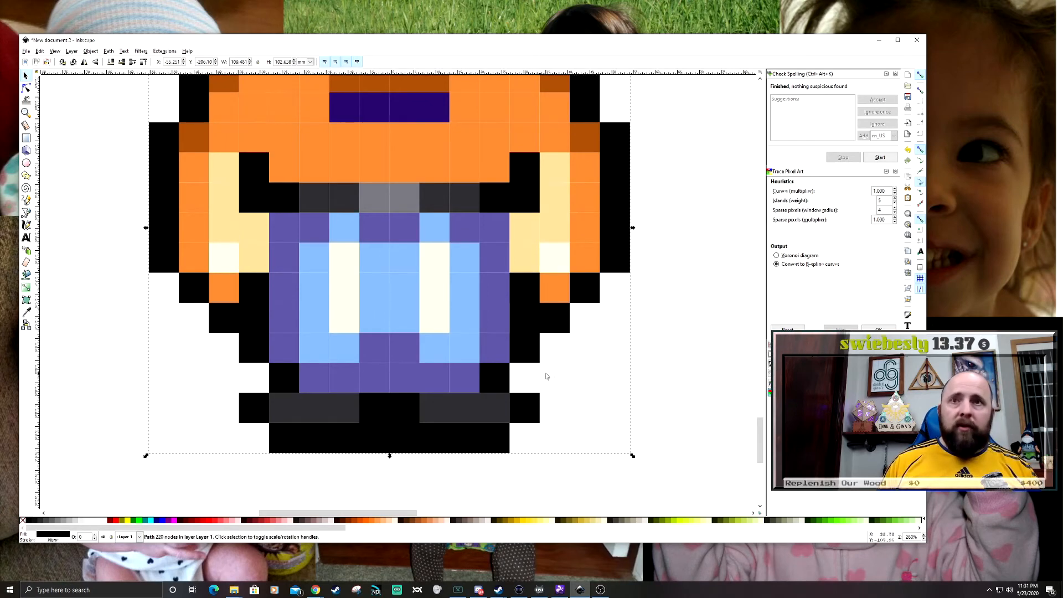
# - Move the combined black outline off the body as a test, and undo the move
pyautogui.scroll(7, 545, 377)
pyautogui.scroll(-1, 356, 209)
pyautogui.moveTo(356, 209); pyautogui.dragTo(503, 288)
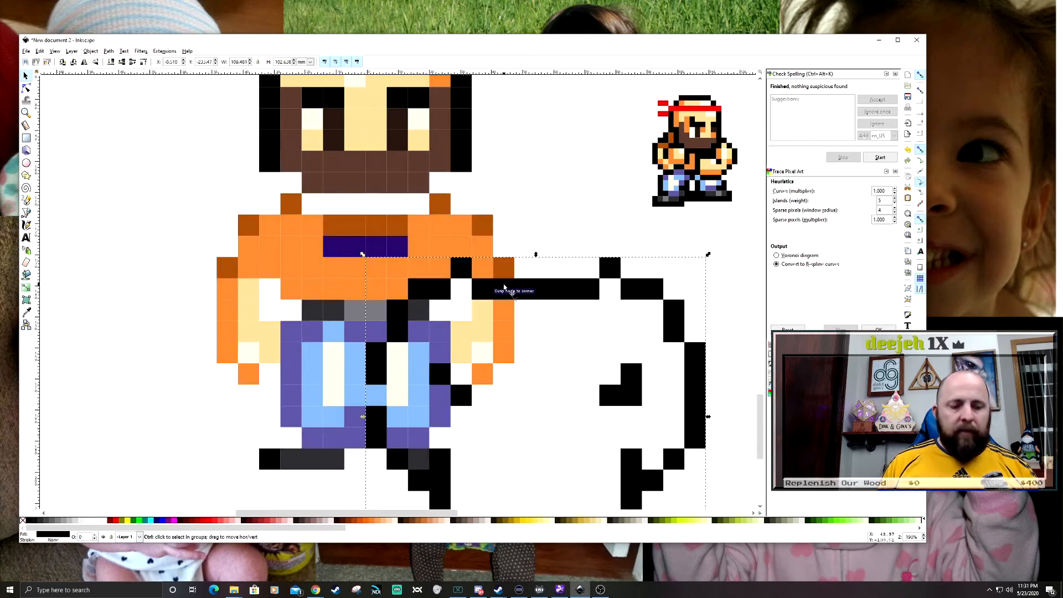
pyautogui.hotkey('ctrl', 'z')
# - Combine all the purple squares of the trousers into one path
pyautogui.click(614, 356)
pyautogui.scroll(3, 294, 465)
pyautogui.scroll(-1, 338, 332)
pyautogui.click(351, 359)
pyautogui.keyDown('shift'); pyautogui.click(394, 360); pyautogui.keyUp('shift')
pyautogui.keyDown('shift'); pyautogui.click(437, 359); pyautogui.keyUp('shift')
pyautogui.keyDown('shift'); pyautogui.click(479, 359); pyautogui.keyUp('shift')
pyautogui.keyDown('shift'); pyautogui.click(522, 359); pyautogui.keyUp('shift')
pyautogui.keyDown('shift'); pyautogui.click(564, 359); pyautogui.keyUp('shift')
pyautogui.keyDown('shift'); pyautogui.click(481, 317); pyautogui.keyUp('shift')
pyautogui.keyDown('shift'); pyautogui.click(309, 317); pyautogui.keyUp('shift')
pyautogui.keyDown('shift'); pyautogui.click(309, 189); pyautogui.keyUp('shift')
pyautogui.keyDown('shift'); pyautogui.click(352, 147); pyautogui.keyUp('shift')
pyautogui.keyDown('shift'); pyautogui.click(479, 146); pyautogui.keyUp('shift')
pyautogui.hotkey('ctrl', '+')
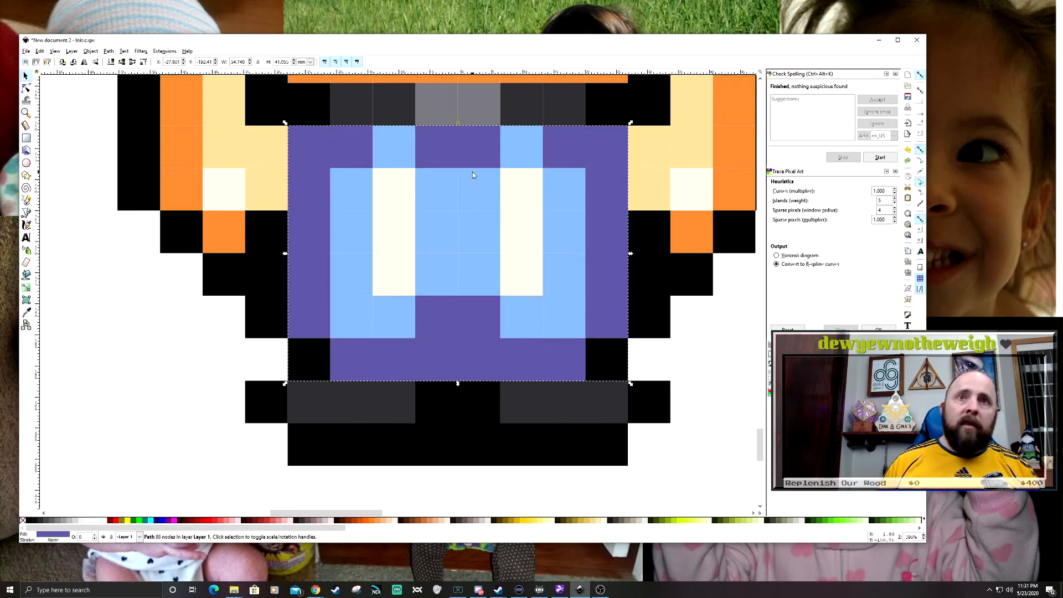
# - Combine the light blue squares of the trousers into one path
pyautogui.click(351, 189)
pyautogui.keyDown('shift'); pyautogui.click(351, 232); pyautogui.keyUp('shift')
pyautogui.keyDown('shift'); pyautogui.click(351, 317); pyautogui.keyUp('shift')
pyautogui.keyDown('shift'); pyautogui.click(396, 327); pyautogui.keyUp('shift')
pyautogui.keyDown('shift'); pyautogui.click(479, 232); pyautogui.keyUp('shift')
pyautogui.keyDown('shift'); pyautogui.click(521, 317); pyautogui.keyUp('shift')
pyautogui.keyDown('shift'); pyautogui.click(564, 232); pyautogui.keyUp('shift')
pyautogui.keyDown('shift'); pyautogui.click(522, 147); pyautogui.keyUp('shift')
pyautogui.keyDown('shift'); pyautogui.click(394, 147); pyautogui.keyUp('shift')
pyautogui.hotkey('ctrl', '+')
# - Combine the six cream highlight squares on the trousers into one path
pyautogui.click(303, 303)
pyautogui.click(394, 268)
pyautogui.keyDown('shift'); pyautogui.click(394, 232); pyautogui.keyUp('shift')
pyautogui.keyDown('shift'); pyautogui.click(394, 191); pyautogui.keyUp('shift')
pyautogui.keyDown('shift'); pyautogui.click(520, 189); pyautogui.keyUp('shift')
pyautogui.keyDown('shift'); pyautogui.click(521, 271); pyautogui.keyUp('shift')
pyautogui.hotkey('ctrl', '+')
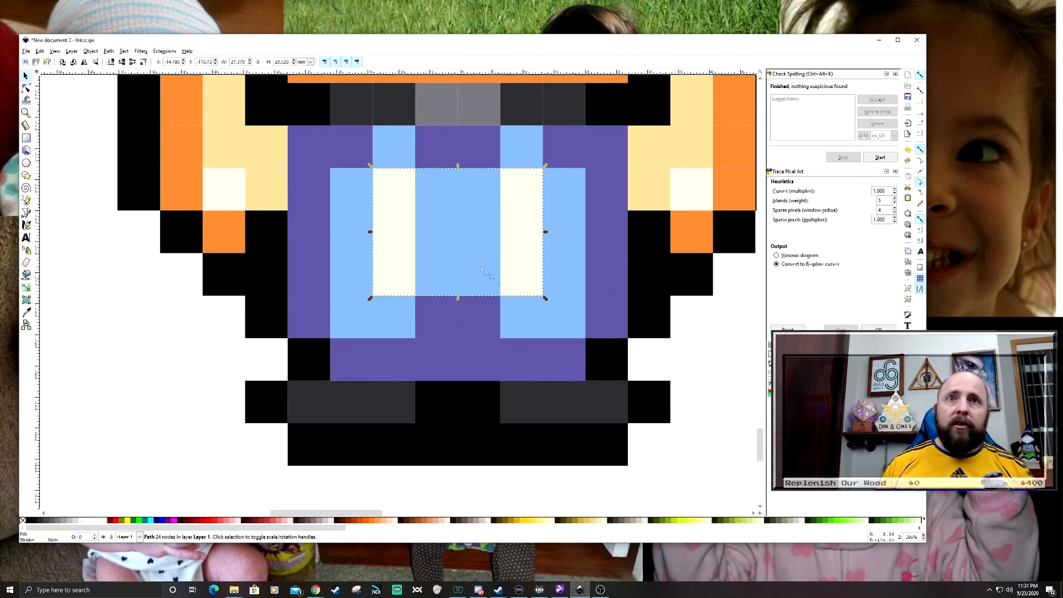
# - Combine the pale skin squares of both forearms into one path
pyautogui.click(454, 319)
pyautogui.scroll(-1, 391, 315)
pyautogui.click(569, 269)
pyautogui.keyDown('shift'); pyautogui.click(569, 298); pyautogui.keyUp('shift')
pyautogui.keyDown('shift'); pyautogui.click(569, 328); pyautogui.keyUp('shift')
pyautogui.keyDown('shift'); pyautogui.click(539, 329); pyautogui.keyUp('shift')
pyautogui.keyDown('shift'); pyautogui.click(540, 357); pyautogui.keyUp('shift')
pyautogui.keyDown('shift'); pyautogui.click(239, 268); pyautogui.keyUp('shift')
pyautogui.keyDown('shift'); pyautogui.click(239, 297); pyautogui.keyUp('shift')
pyautogui.keyDown('shift'); pyautogui.click(240, 328); pyautogui.keyUp('shift')
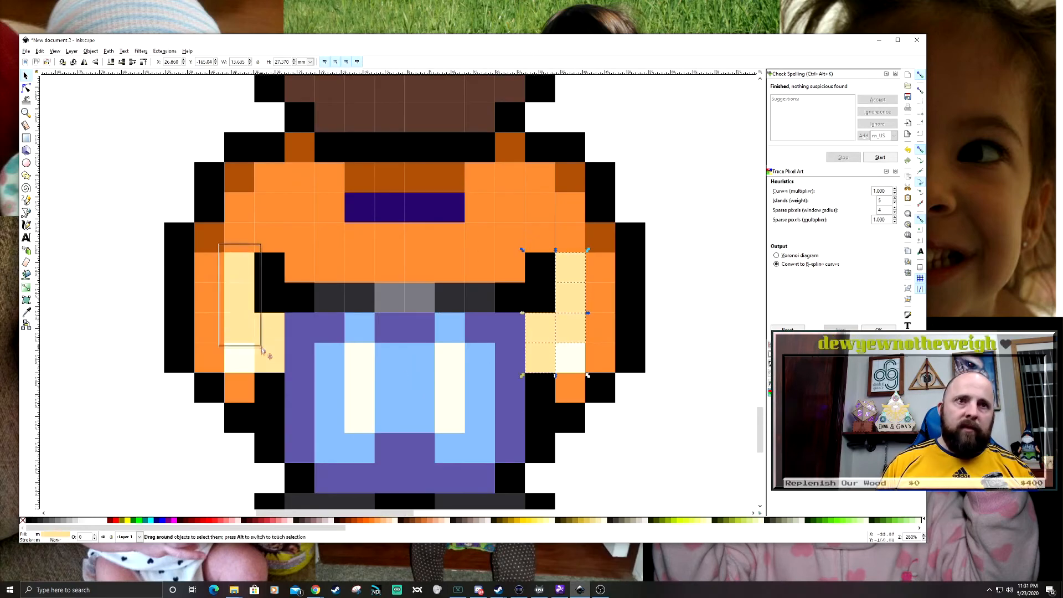
# - Combine the orange shading squares along the outer arms and hands into one path
pyautogui.keyDown('shift'); pyautogui.click(240, 391); pyautogui.keyUp('shift')
pyautogui.keyDown('shift'); pyautogui.click(600, 268); pyautogui.keyUp('shift')
pyautogui.keyDown('shift'); pyautogui.click(600, 298); pyautogui.keyUp('shift')
pyautogui.keyDown('shift'); pyautogui.click(600, 327); pyautogui.keyUp('shift')
pyautogui.keyDown('shift'); pyautogui.click(600, 357); pyautogui.keyUp('shift')
pyautogui.keyDown('shift'); pyautogui.click(570, 388); pyautogui.keyUp('shift')
pyautogui.hotkey('ctrl', '+')
# - Combine the dark indigo stripe squares on the chest into one path
pyautogui.click(332, 299)
pyautogui.press('Escape')
pyautogui.moveTo(337, 188); pyautogui.dragTo(491, 236)
pyautogui.press('Escape')
pyautogui.hotkey('ctrl', '+')
pyautogui.press('Escape')
# - Combine the dark orange shading squares at the shirt's collar and shoulders
pyautogui.moveTo(333, 151); pyautogui.dragTo(482, 204)
pyautogui.hotkey('ctrl', 'k')
pyautogui.click(300, 148)
pyautogui.keyDown('shift'); pyautogui.click(239, 179); pyautogui.keyUp('shift')
pyautogui.keyDown('shift'); pyautogui.click(211, 238); pyautogui.keyUp('shift')
pyautogui.keyDown('shift'); pyautogui.click(355, 178); pyautogui.keyUp('shift')
pyautogui.keyDown('shift'); pyautogui.click(509, 148); pyautogui.keyUp('shift')
pyautogui.keyDown('shift'); pyautogui.click(569, 177); pyautogui.keyUp('shift')
pyautogui.press('Escape')
pyautogui.press('Escape')
# - Combine the shirt's 34 bright orange squares into one path
pyautogui.moveTo(242, 147); pyautogui.dragTo(560, 201)
pyautogui.keyDown('shift'); pyautogui.click(570, 207); pyautogui.keyUp('shift')
pyautogui.keyDown('shift'); pyautogui.click(540, 208); pyautogui.keyUp('shift')
pyautogui.keyDown('shift'); pyautogui.click(509, 208); pyautogui.keyUp('shift')
pyautogui.keyDown('shift'); pyautogui.click(479, 208); pyautogui.keyUp('shift')
pyautogui.moveTo(217, 187); pyautogui.dragTo(353, 234)
pyautogui.moveTo(206, 215); pyautogui.dragTo(597, 292)
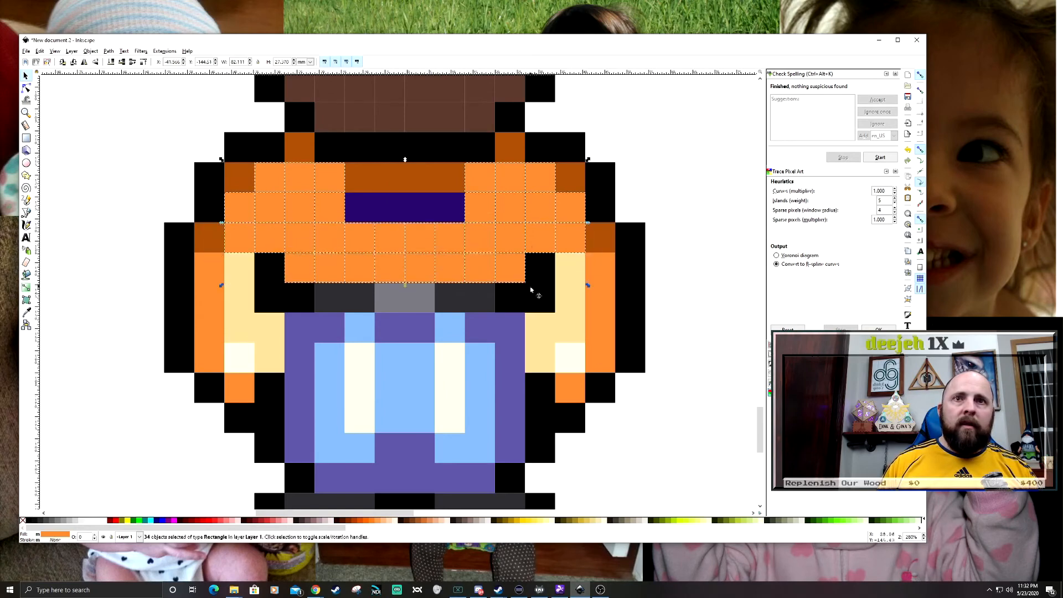
pyautogui.hotkey('ctrl', 'k')
# - Combine the brown beard squares along the jaw and both cheeks into one path
pyautogui.click(536, 289)
pyautogui.click(407, 299)
pyautogui.moveTo(667, 166); pyautogui.dragTo(697, 377)
pyautogui.moveTo(301, 275); pyautogui.dragTo(599, 355)
pyautogui.moveTo(295, 182); pyautogui.dragTo(354, 293)
pyautogui.moveTo(520, 188); pyautogui.dragTo(569, 298)
pyautogui.hotkey('ctrl', 'k')
# - Combine the face's pale skin squares, including those between and below the eyes, into one path
pyautogui.moveTo(389, 186); pyautogui.dragTo(477, 293)
pyautogui.keyDown('shift'); pyautogui.click(510, 270); pyautogui.keyUp('shift')
pyautogui.keyDown('shift'); pyautogui.click(360, 270); pyautogui.keyUp('shift')
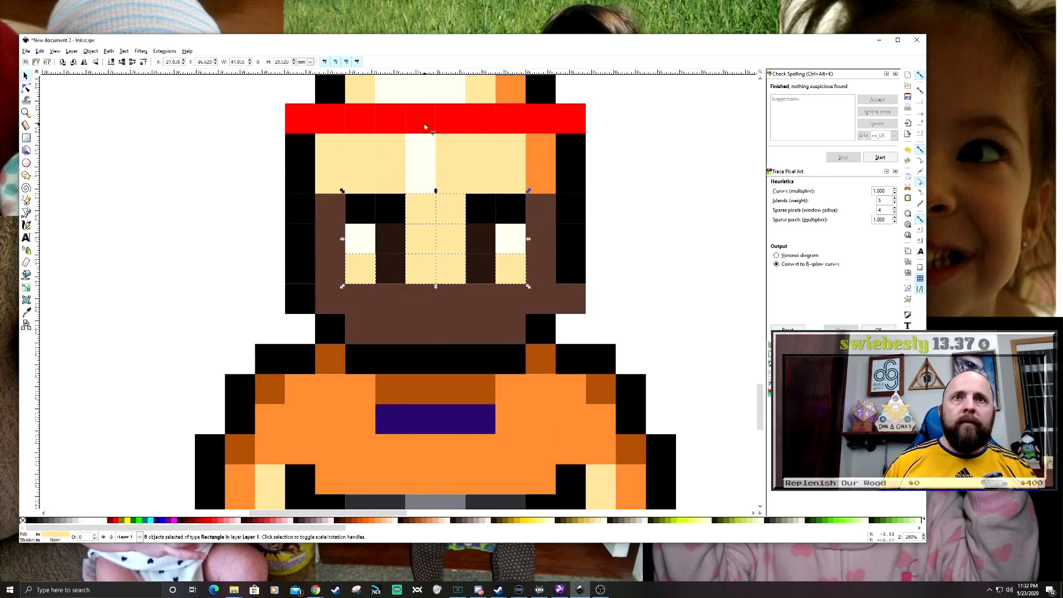
pyautogui.hotkey('ctrl', 'k')
# - Combine the white highlight squares on the forehead and above the headband into one path
pyautogui.click(707, 228)
pyautogui.moveTo(400, 128); pyautogui.dragTo(441, 199)
pyautogui.moveTo(442, 199); pyautogui.dragTo(449, 301)
pyautogui.moveTo(374, 169); pyautogui.dragTo(487, 219)
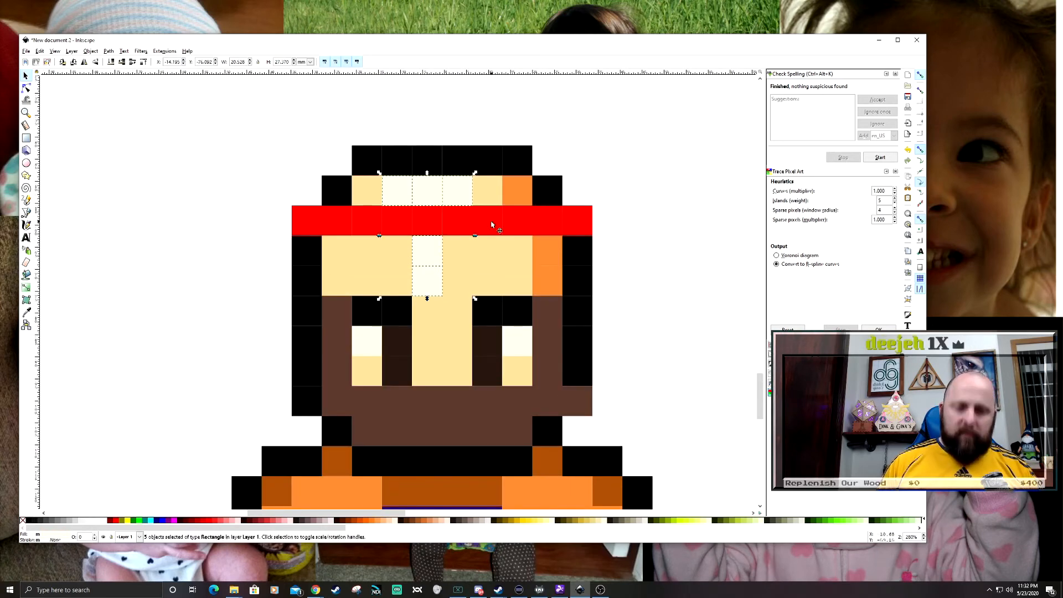
pyautogui.click(485, 201)
pyautogui.hotkey('ctrl', 'k')
# - Combine the head's black outline and eyebrow squares with the body's black outline into a single path
pyautogui.moveTo(557, 223); pyautogui.dragTo(609, 392)
pyautogui.moveTo(279, 423); pyautogui.dragTo(331, 224)
pyautogui.moveTo(334, 133); pyautogui.dragTo(548, 178)
pyautogui.keyDown('shift'); pyautogui.click(547, 190); pyautogui.keyUp('shift')
pyautogui.keyDown('shift'); pyautogui.click(335, 191); pyautogui.keyUp('shift')
pyautogui.moveTo(443, 310); pyautogui.dragTo(445, 247)
pyautogui.keyDown('shift'); pyautogui.click(380, 248); pyautogui.keyUp('shift')
pyautogui.keyDown('shift'); pyautogui.click(359, 399); pyautogui.keyUp('shift')
pyautogui.hotkey('ctrl', 'k')
pyautogui.click(681, 317)
pyautogui.click(630, 221)
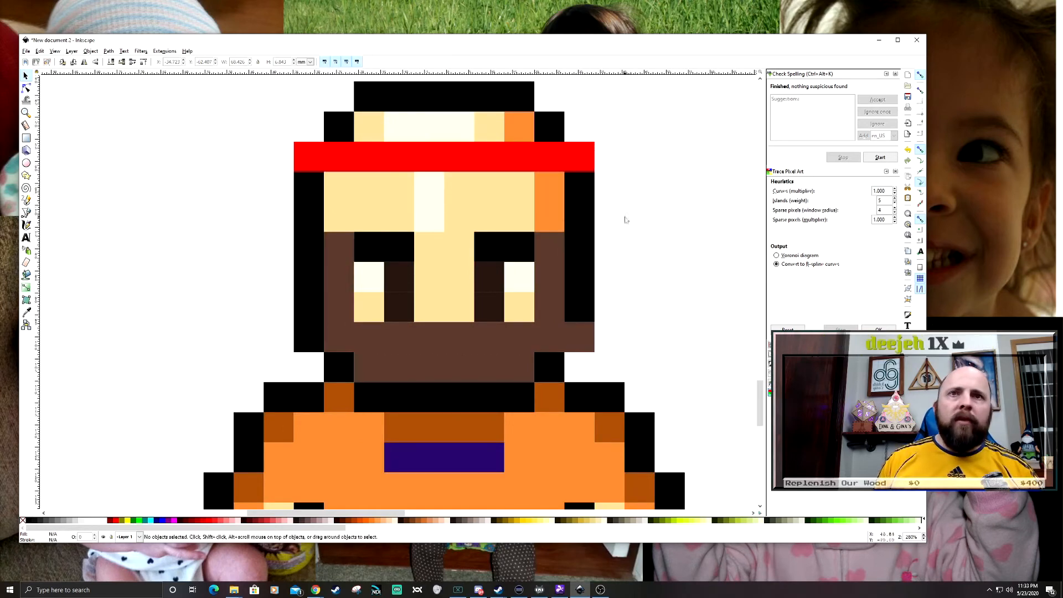
# - Inspect the fighter's face and body up close for squares that are still separate
pyautogui.scroll(-3, 631, 232)
pyautogui.scroll(3, 522, 254)
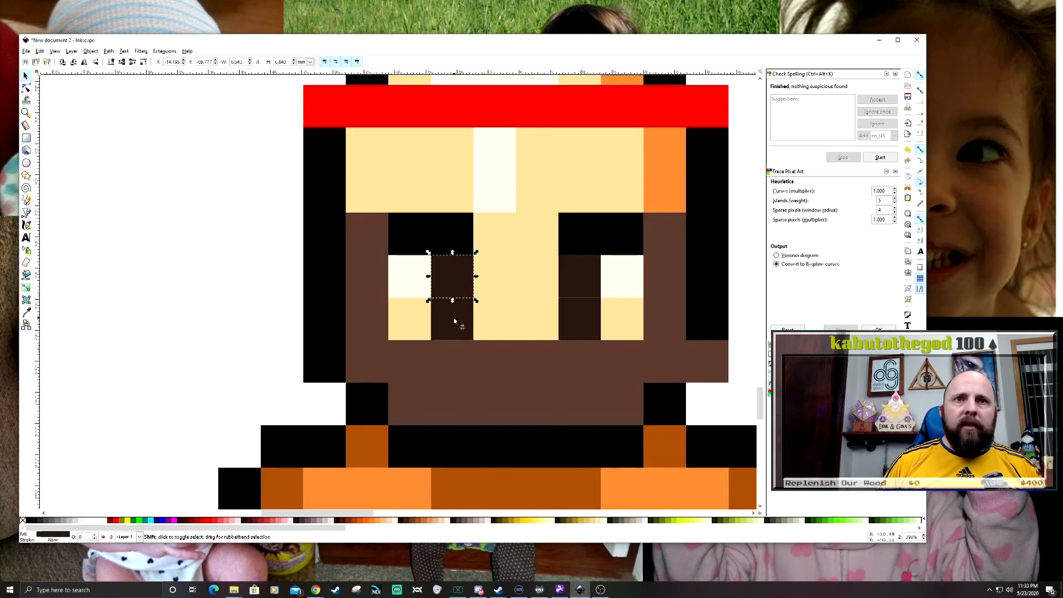
pyautogui.scroll(-3, 546, 347)
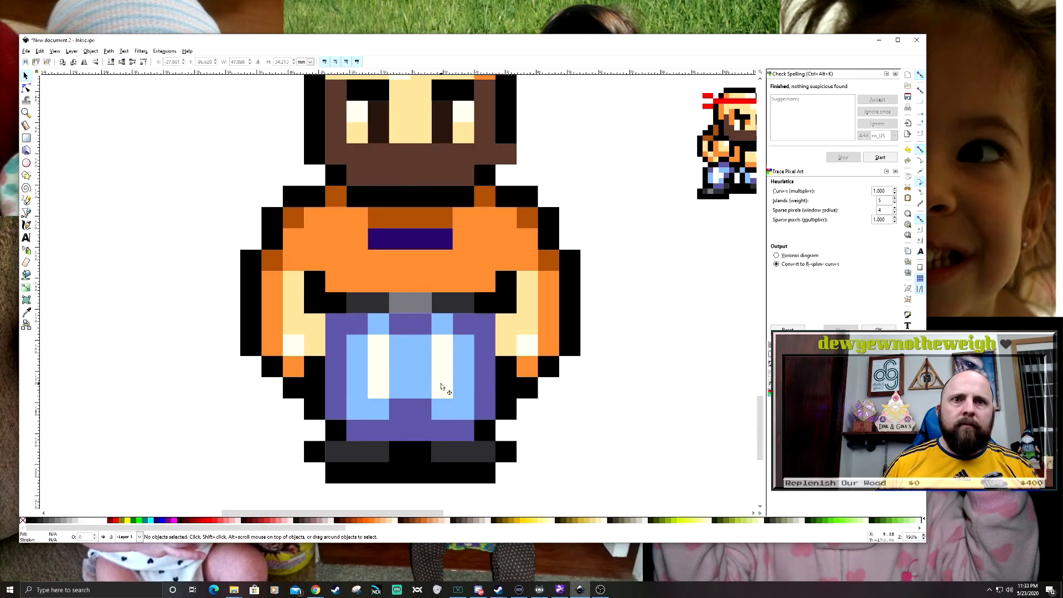
pyautogui.scroll(2, 545, 347)
pyautogui.scroll(-3, 319, 281)
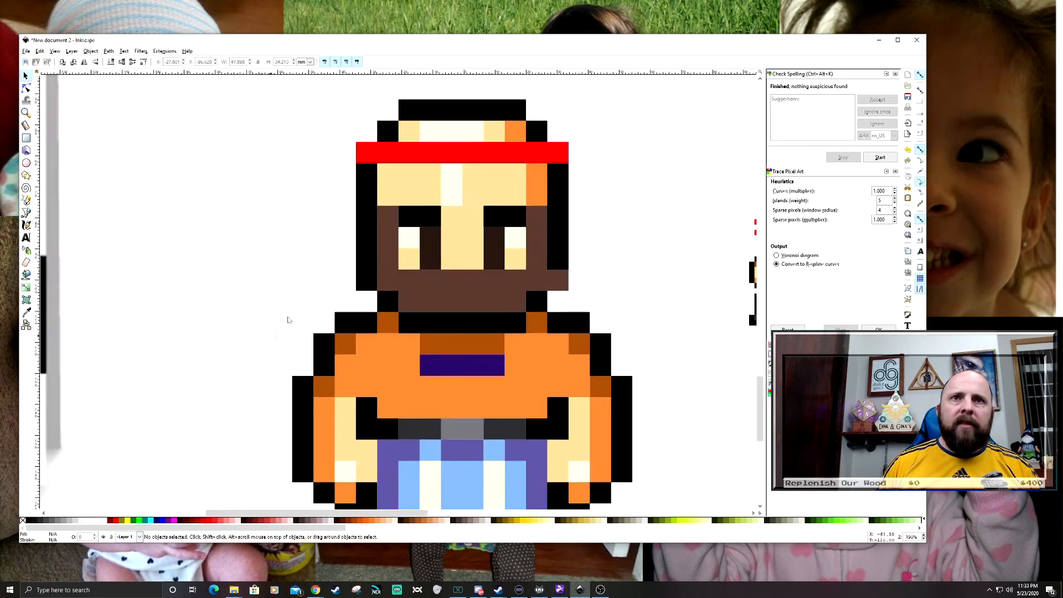
# - Move the red headband off the head as a test, and undo the move
pyautogui.click(370, 216)
pyautogui.moveTo(395, 214); pyautogui.dragTo(367, 141)
pyautogui.hotkey('ctrl', 'z')
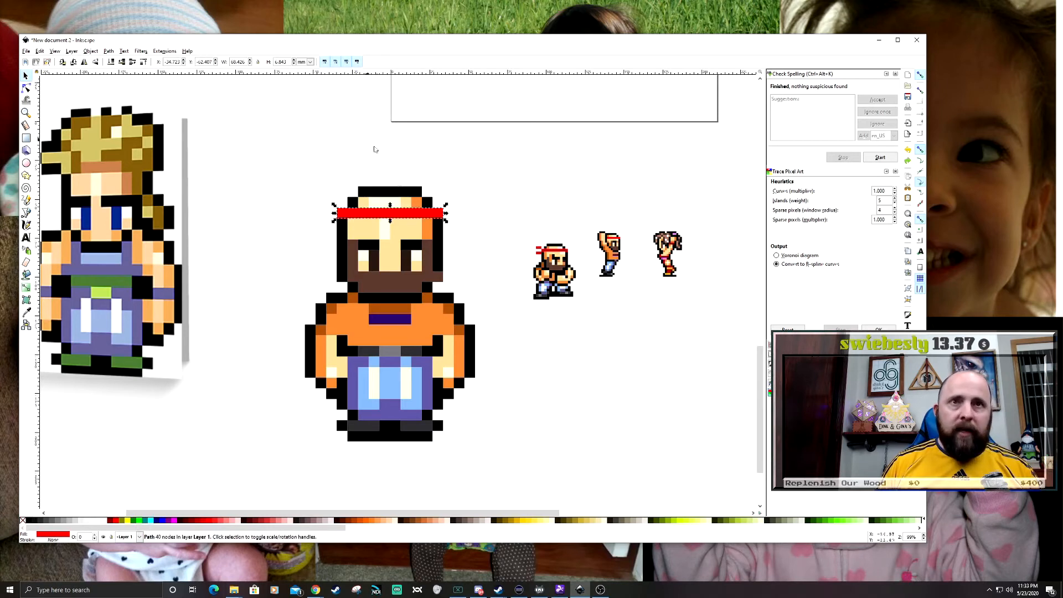
# - Reposition two of the small source sprites beside the fighter
pyautogui.click(470, 204)
pyautogui.moveTo(535, 272)
pyautogui.mouseDown()
pyautogui.moveTo(568, 344)
pyautogui.moveTo(538, 253)
pyautogui.mouseUp()
pyautogui.moveTo(615, 244); pyautogui.dragTo(579, 255)
pyautogui.click(539, 401)
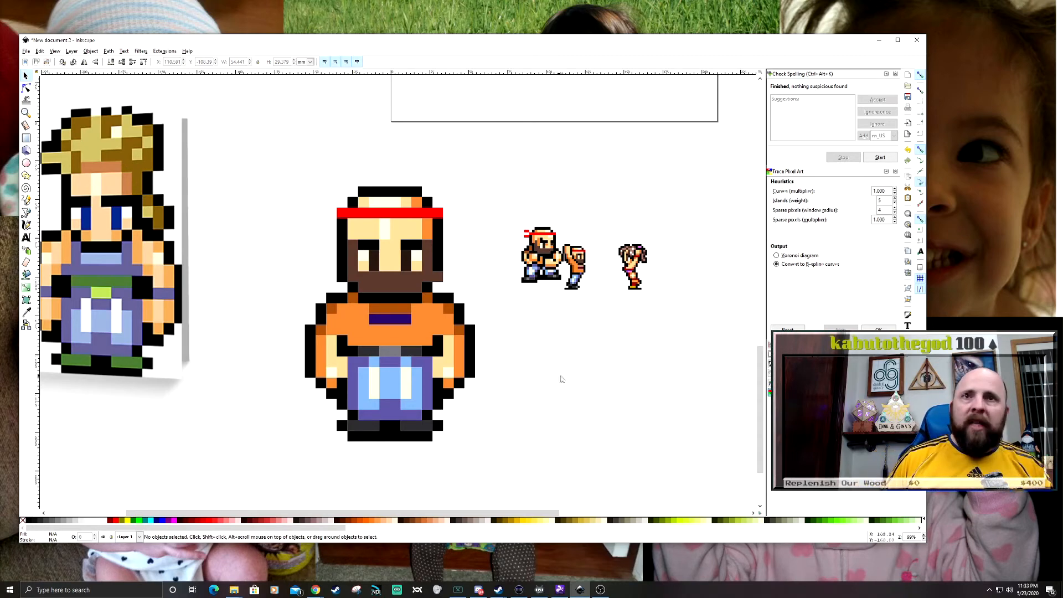
# - Delete the small source sprites and the large Sabin reference figure
pyautogui.moveTo(718, 192); pyautogui.dragTo(519, 350)
pyautogui.press('Delete')
pyautogui.moveTo(181, 265); pyautogui.dragTo(319, 275)
pyautogui.click(319, 276)
pyautogui.press('Delete')
# - Group all 24 pieces of the bearded fighter
pyautogui.moveTo(397, 140); pyautogui.dragTo(681, 505)
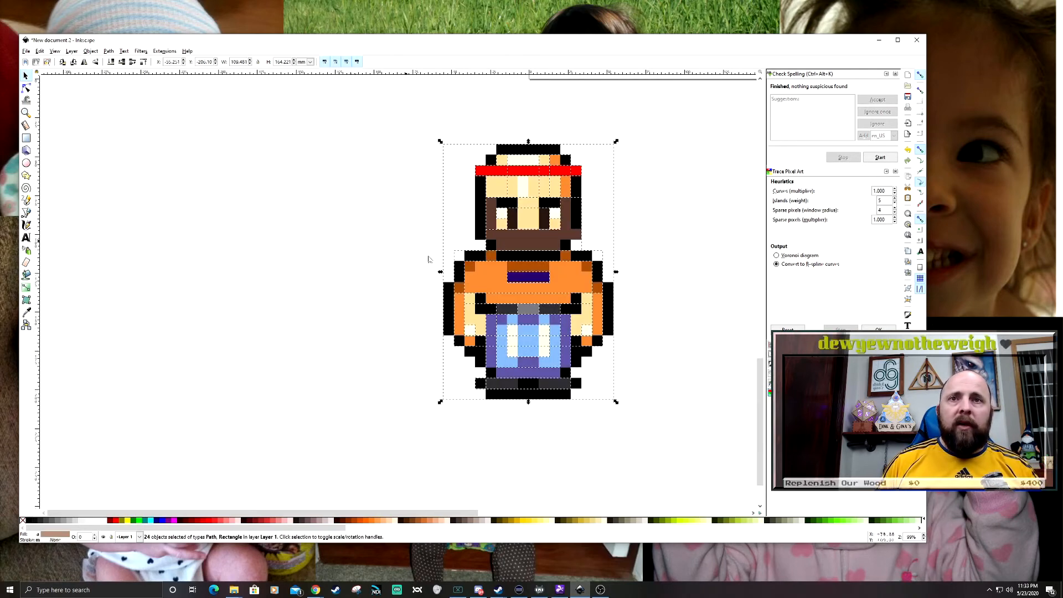
pyautogui.click(326, 197)
pyautogui.moveTo(305, 84); pyautogui.dragTo(558, 457)
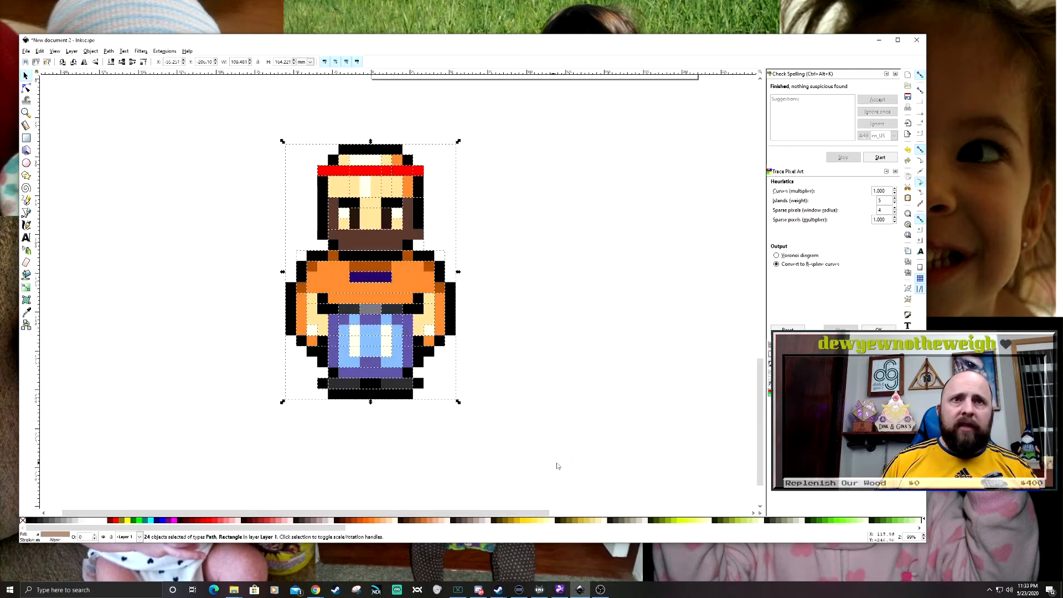
pyautogui.moveTo(198, 257); pyautogui.dragTo(301, 273)
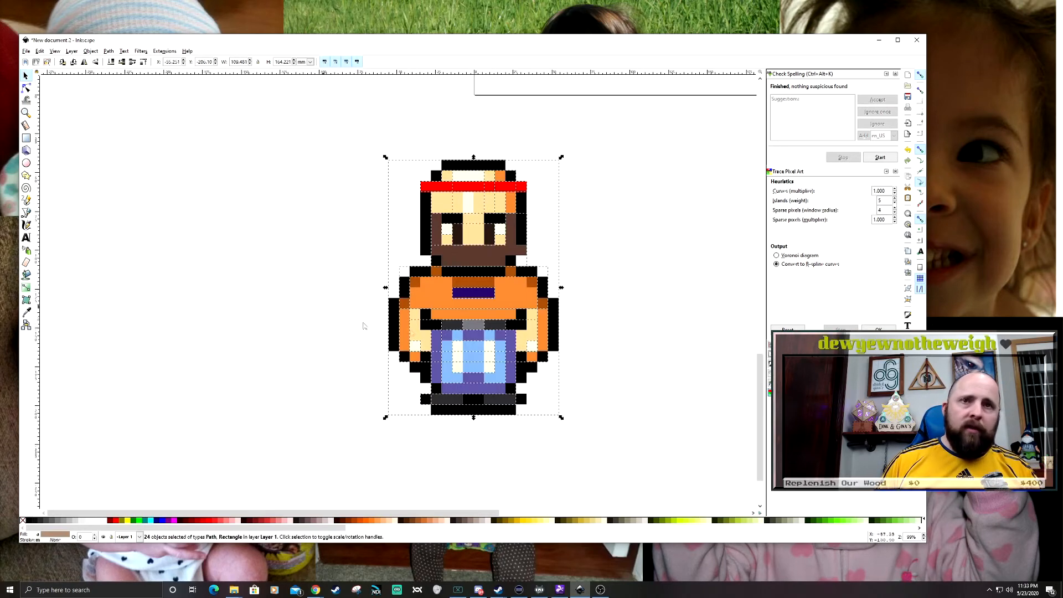
pyautogui.rightClick(428, 285)
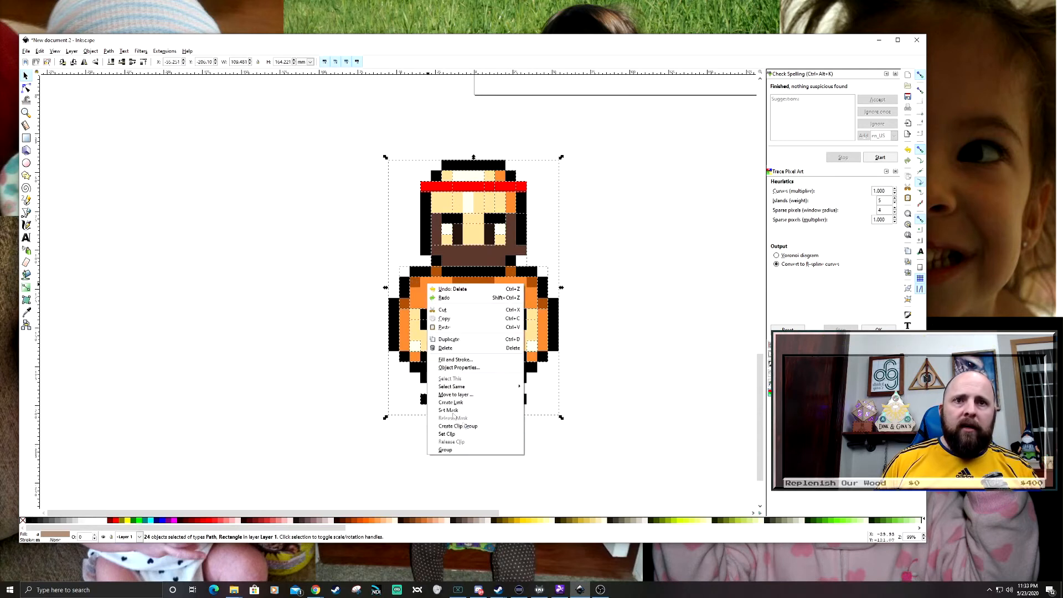
pyautogui.click(457, 450)
# - Move the grouped fighter onto the middle of the blank page
pyautogui.moveTo(465, 343); pyautogui.dragTo(692, 288)
pyautogui.click(371, 281)
pyautogui.scroll(-1, 370, 282)
pyautogui.scroll(-4, 370, 281)
pyautogui.moveTo(370, 281); pyautogui.dragTo(277, 363)
pyautogui.moveTo(340, 375); pyautogui.dragTo(434, 281)
pyautogui.moveTo(414, 368); pyautogui.dragTo(439, 378)
pyautogui.click(500, 361)
pyautogui.scroll(2, 435, 341)
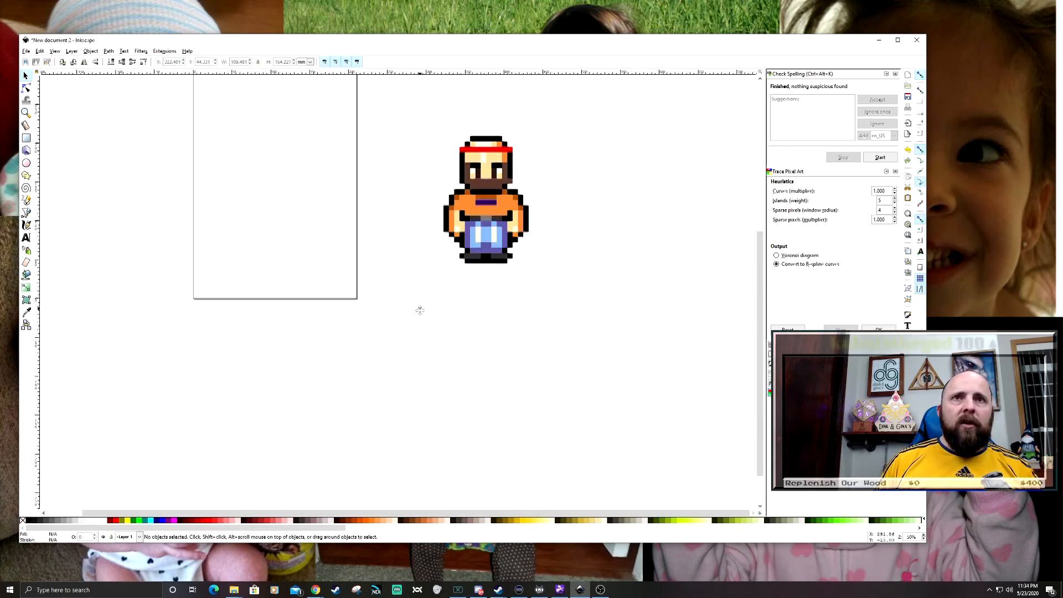
pyautogui.moveTo(420, 312); pyautogui.dragTo(451, 393)
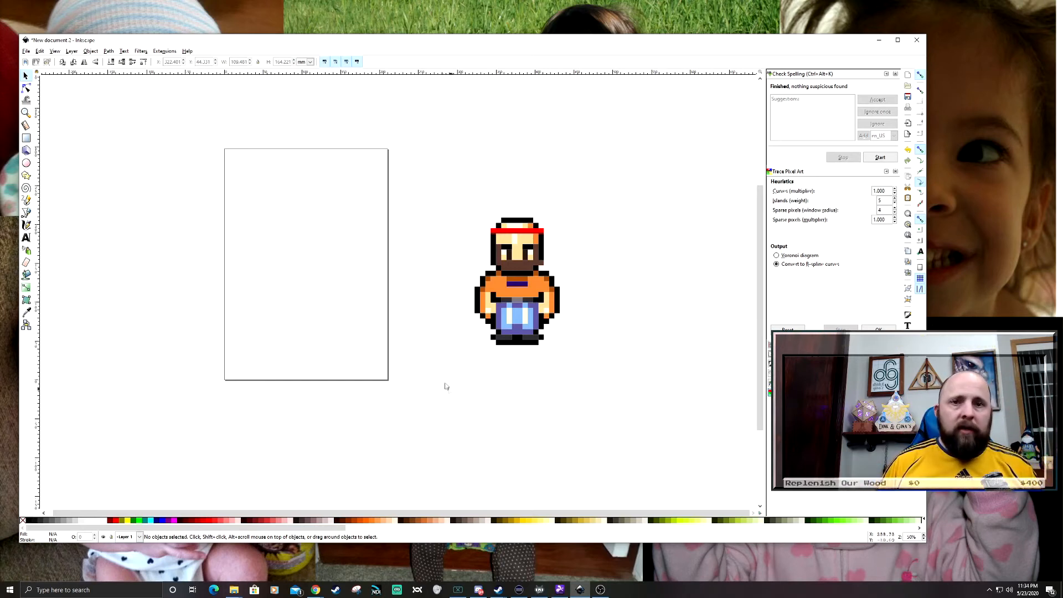
pyautogui.moveTo(501, 284); pyautogui.dragTo(300, 259)
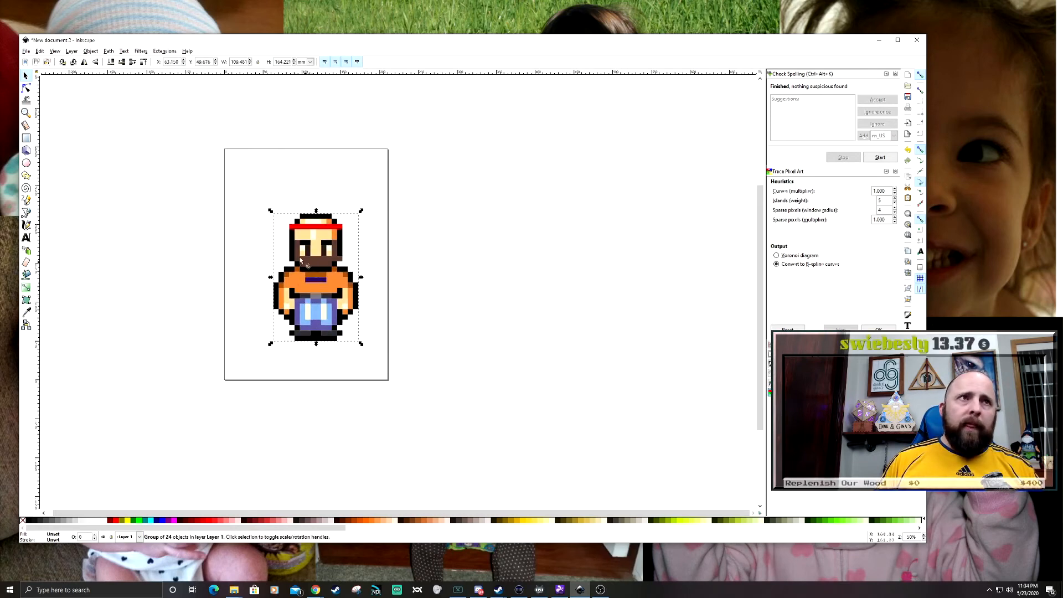
pyautogui.click(25, 51)
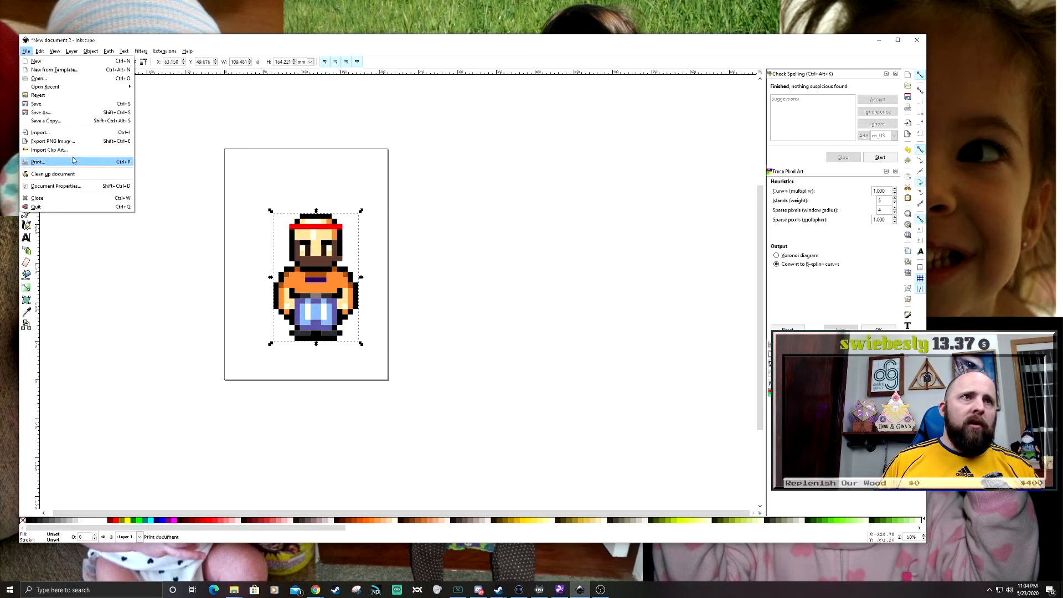
pyautogui.click(39, 51)
pyautogui.click(26, 51)
# - Move the grouped fighter off the page into the empty canvas beside it
pyautogui.moveTo(39, 51)
pyautogui.click(342, 286)
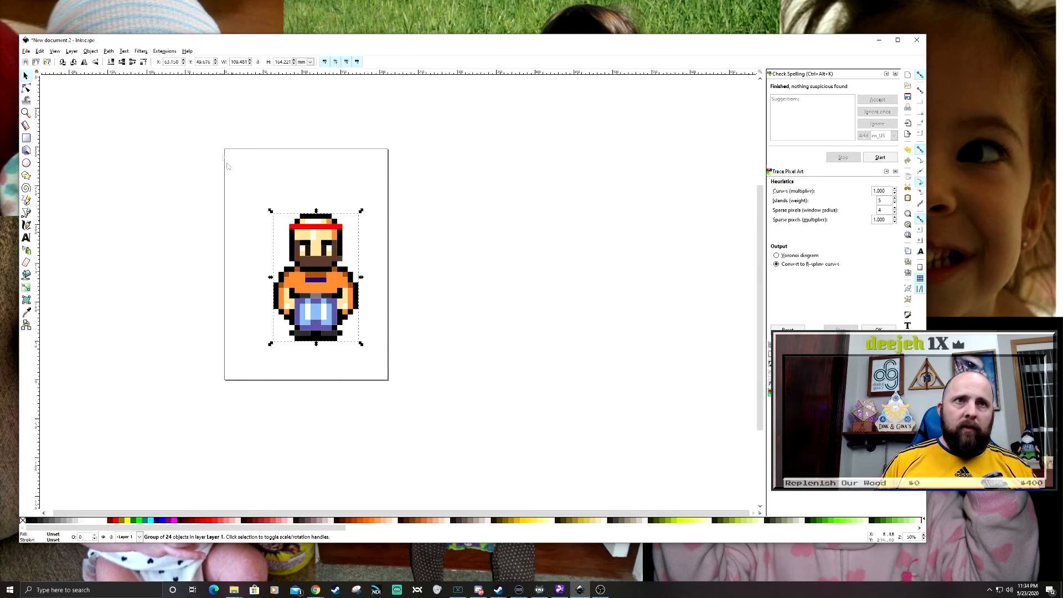
pyautogui.moveTo(335, 347); pyautogui.dragTo(523, 396)
pyautogui.hscroll(-3, 79, 128)
pyautogui.scroll(1, 79, 128)
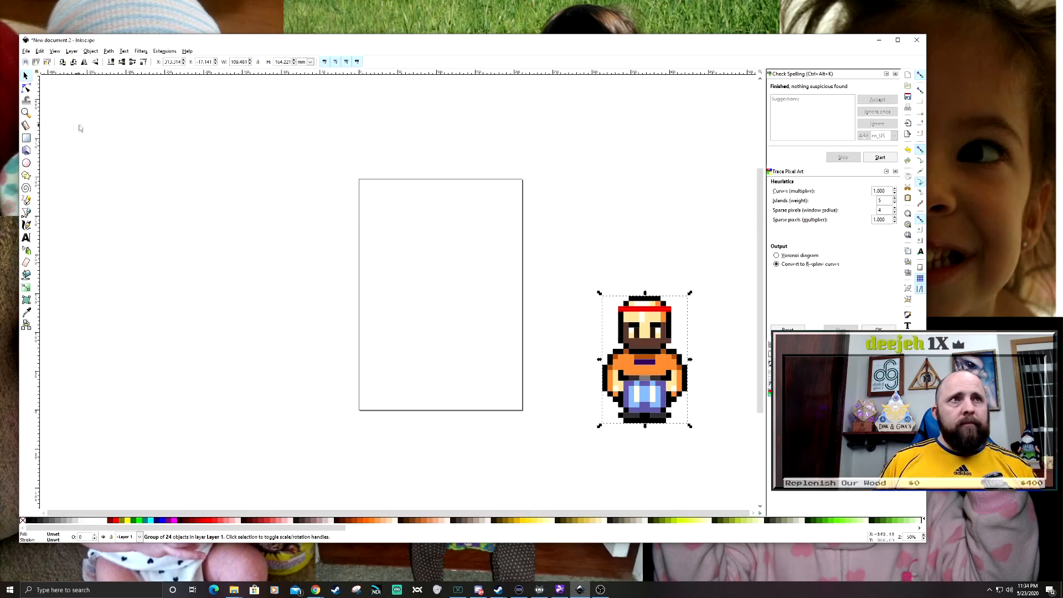
# - Change the document's custom page size units to px and make the page 800 by 800 px
pyautogui.click(25, 51)
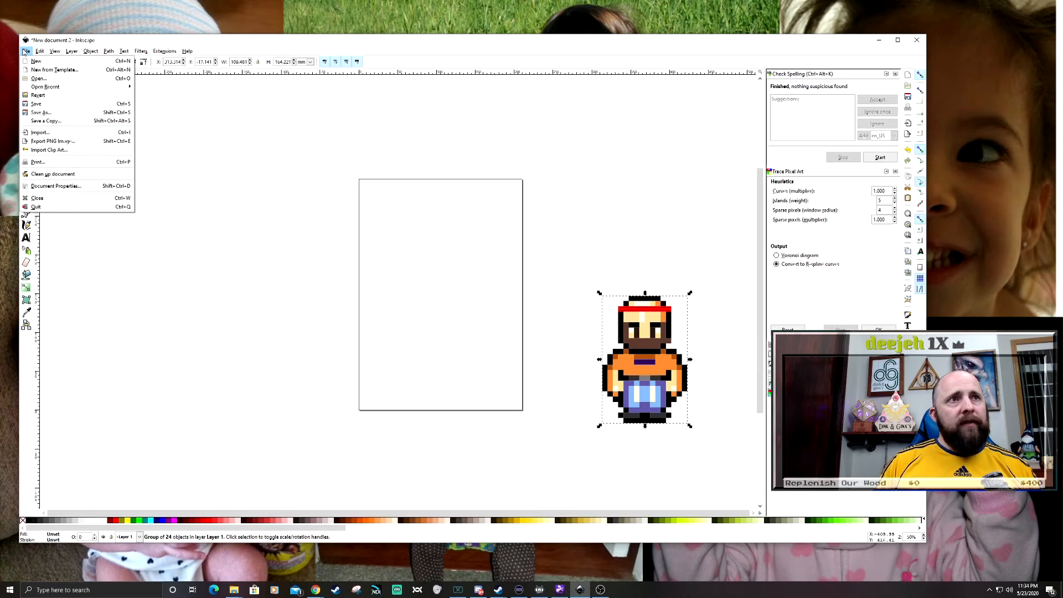
pyautogui.click(58, 187)
pyautogui.moveTo(1021, 133); pyautogui.dragTo(342, 173)
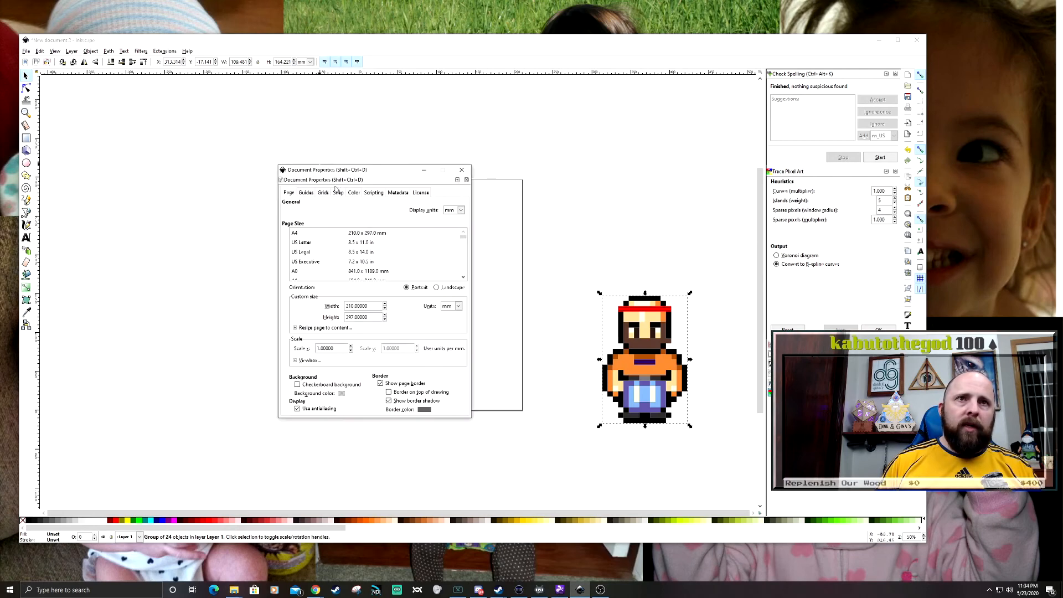
pyautogui.click(457, 307)
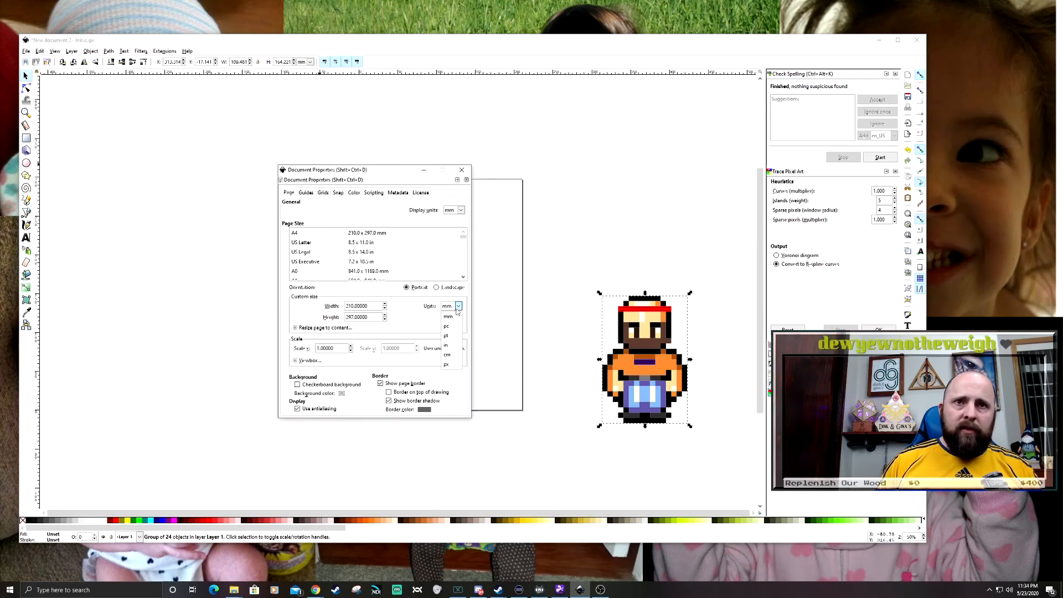
pyautogui.click(447, 364)
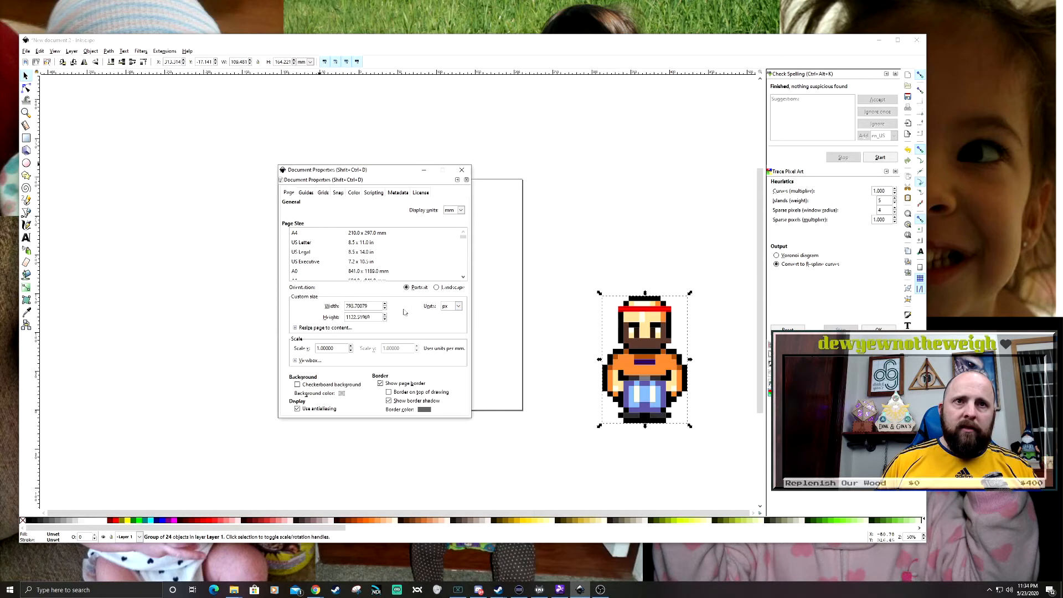
pyautogui.moveTo(374, 306); pyautogui.dragTo(311, 306)
pyautogui.write('800')
pyautogui.press('Tab')
pyautogui.write('800')
pyautogui.press('Tab')
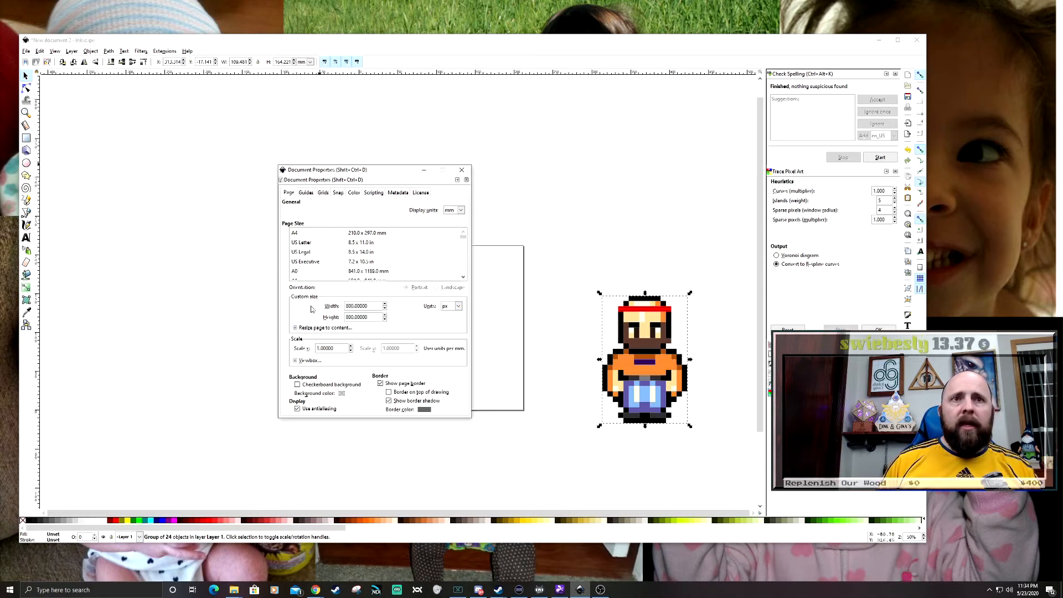
pyautogui.click(462, 169)
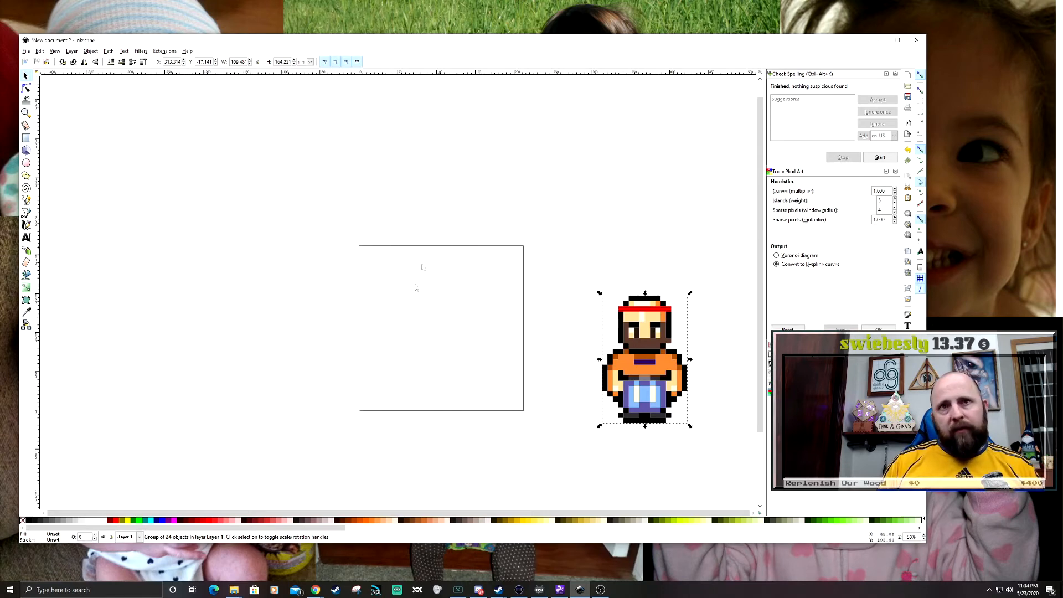
# - Place the grouped fighter on the square page and scale it down to about 97 by 145 mm
pyautogui.click(447, 285)
pyautogui.moveTo(396, 389); pyautogui.dragTo(282, 301)
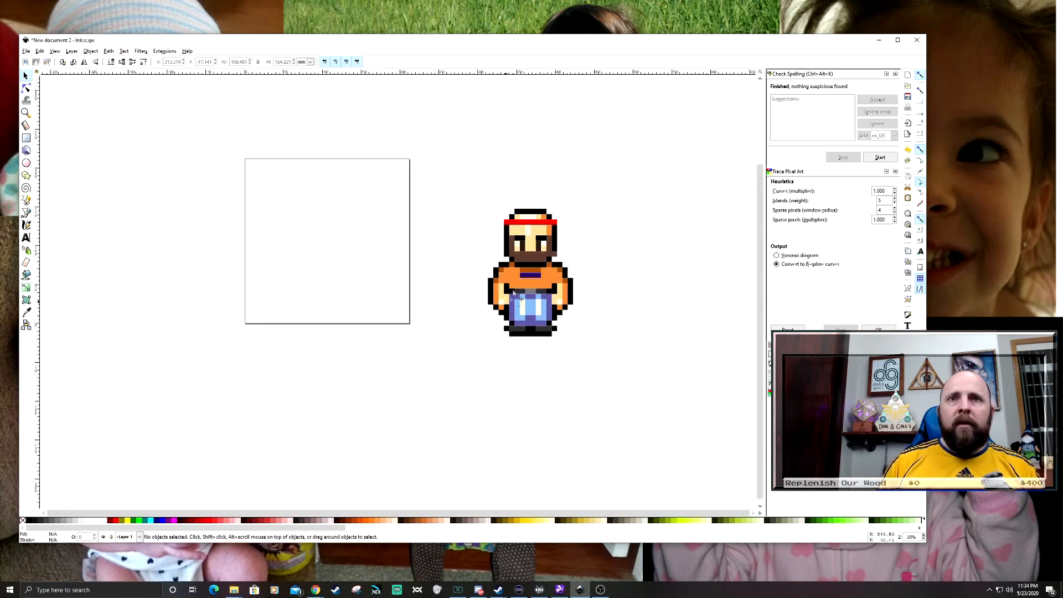
pyautogui.click(533, 253)
pyautogui.moveTo(535, 242); pyautogui.dragTo(312, 225)
pyautogui.moveTo(390, 212); pyautogui.dragTo(478, 258)
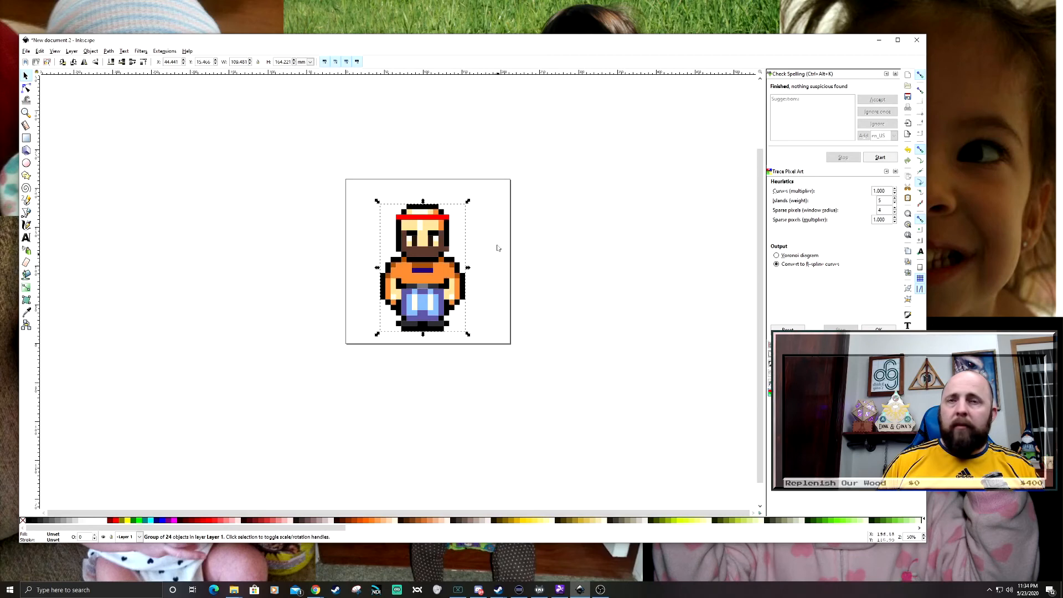
pyautogui.moveTo(468, 202); pyautogui.dragTo(501, 219)
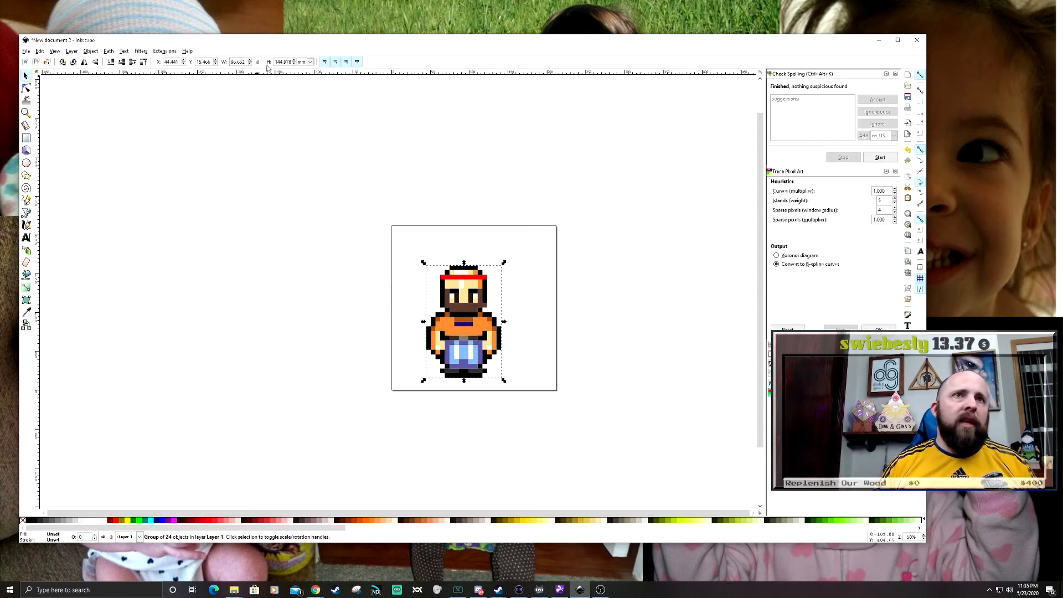
# - Try setting the fighter's height alone to 30 mm, and undo the change
pyautogui.moveTo(277, 63); pyautogui.dragTo(298, 65)
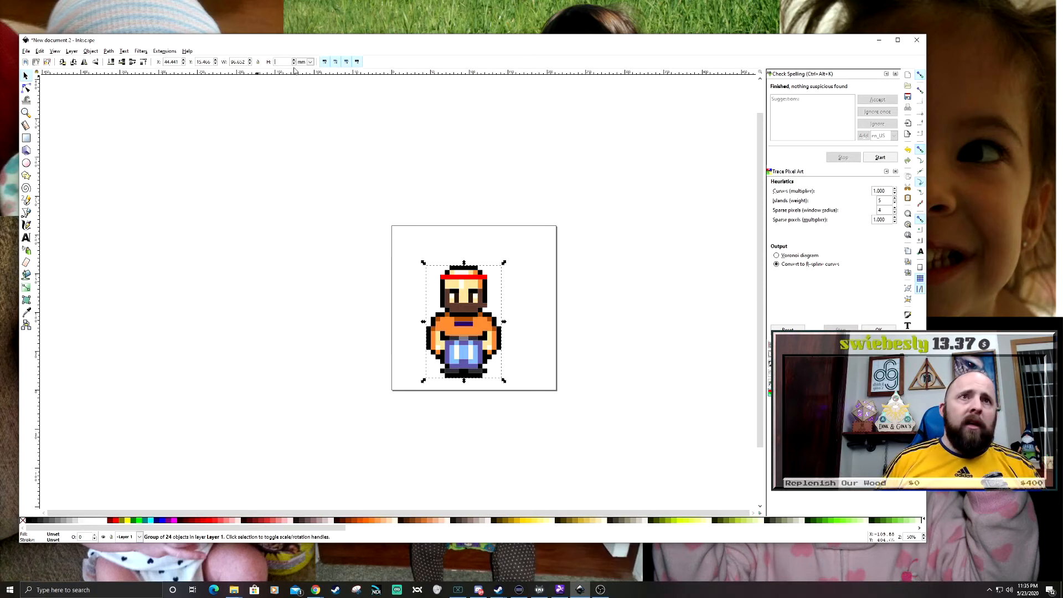
pyautogui.write('30')
pyautogui.press('Return')
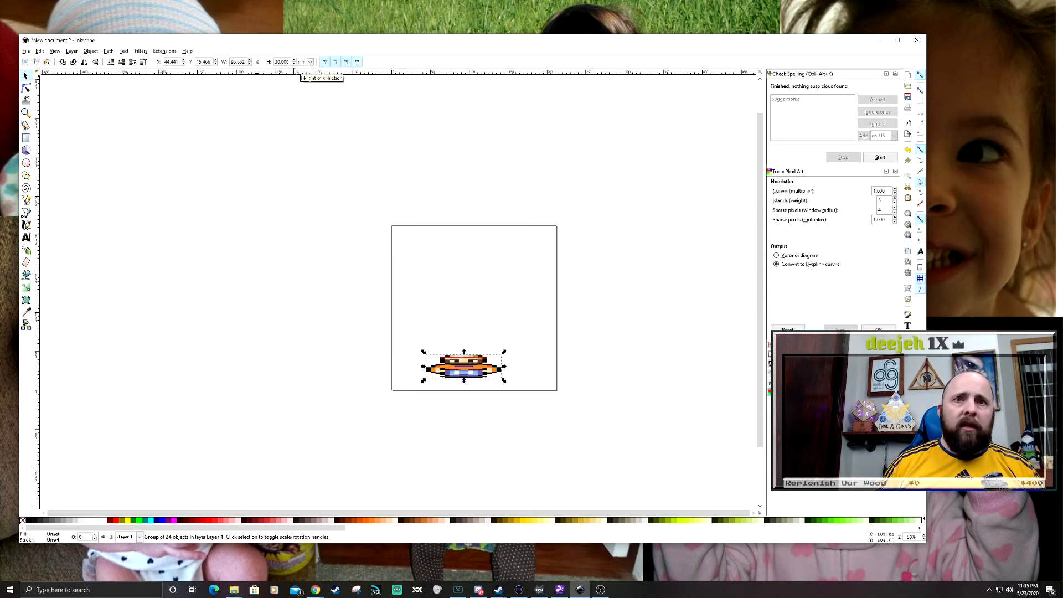
pyautogui.hotkey('ctrl', 'z')
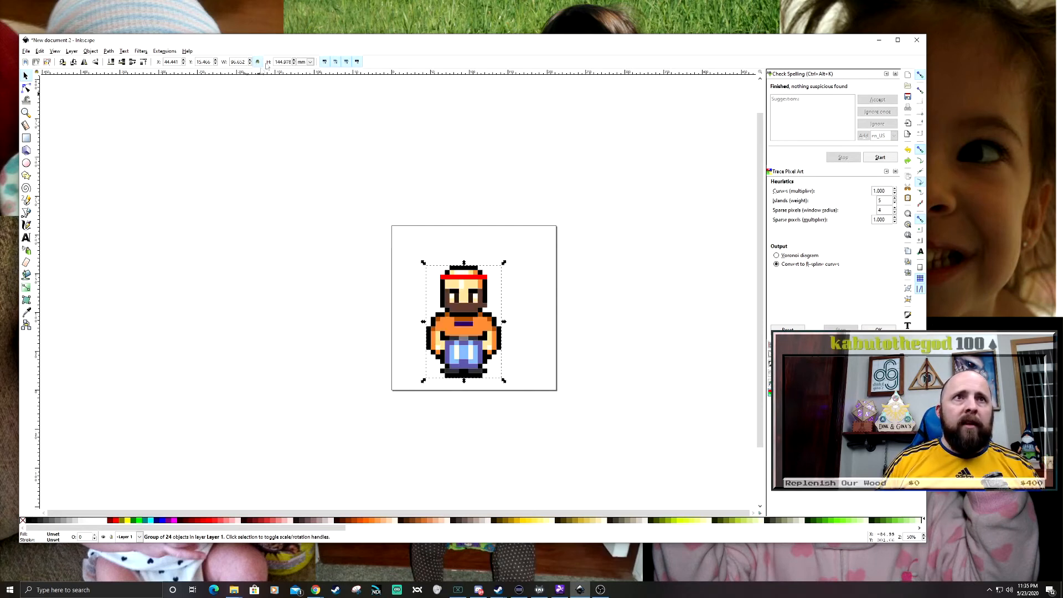
# - Lock the fighter's width-to-height ratio, switch its units to px and set its height to 800 px
pyautogui.click(307, 64)
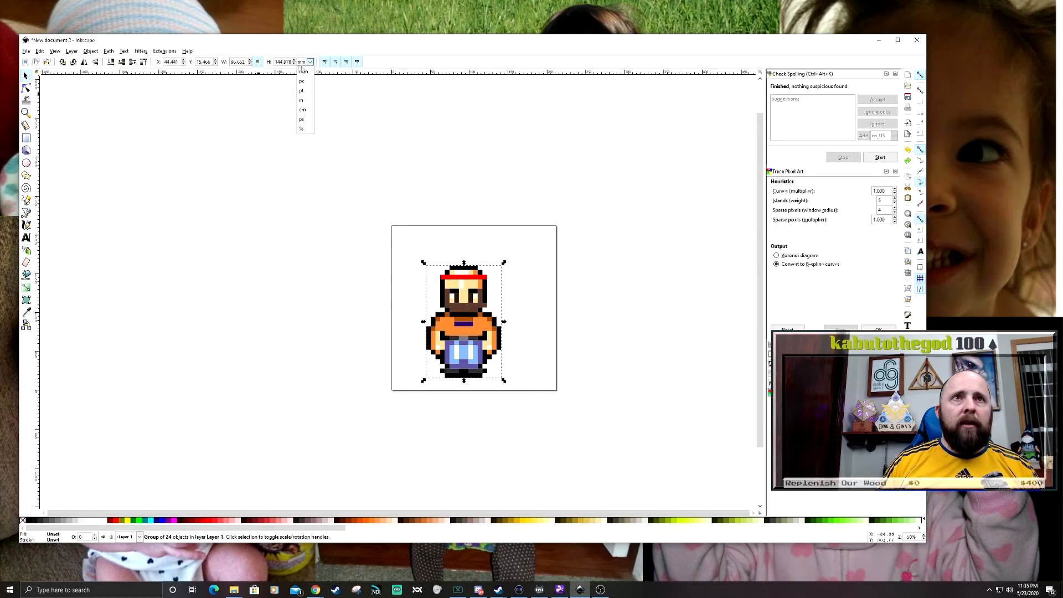
pyautogui.click(302, 120)
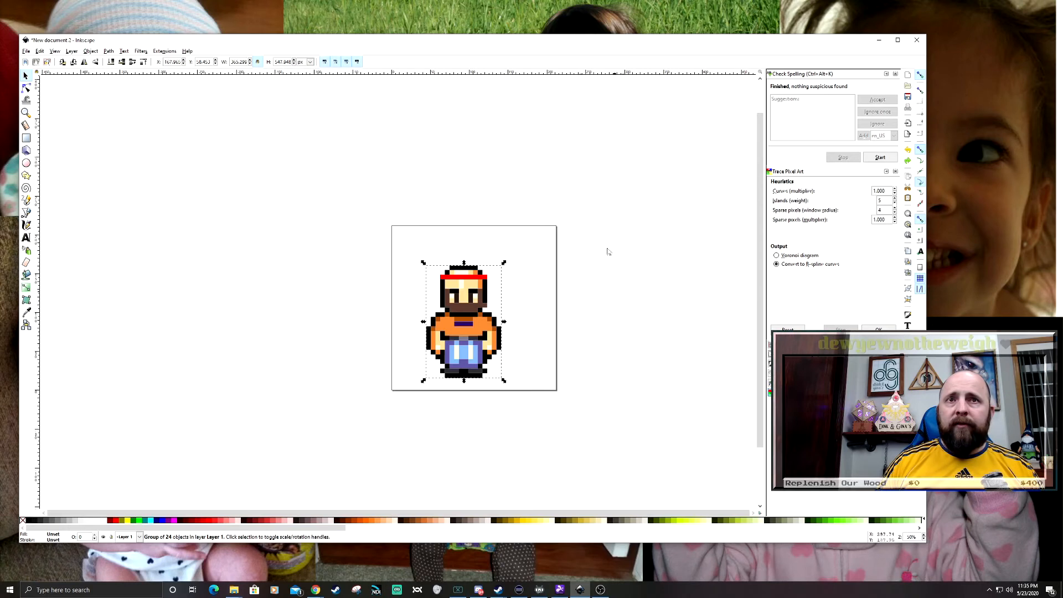
pyautogui.write('800')
pyautogui.press('Return')
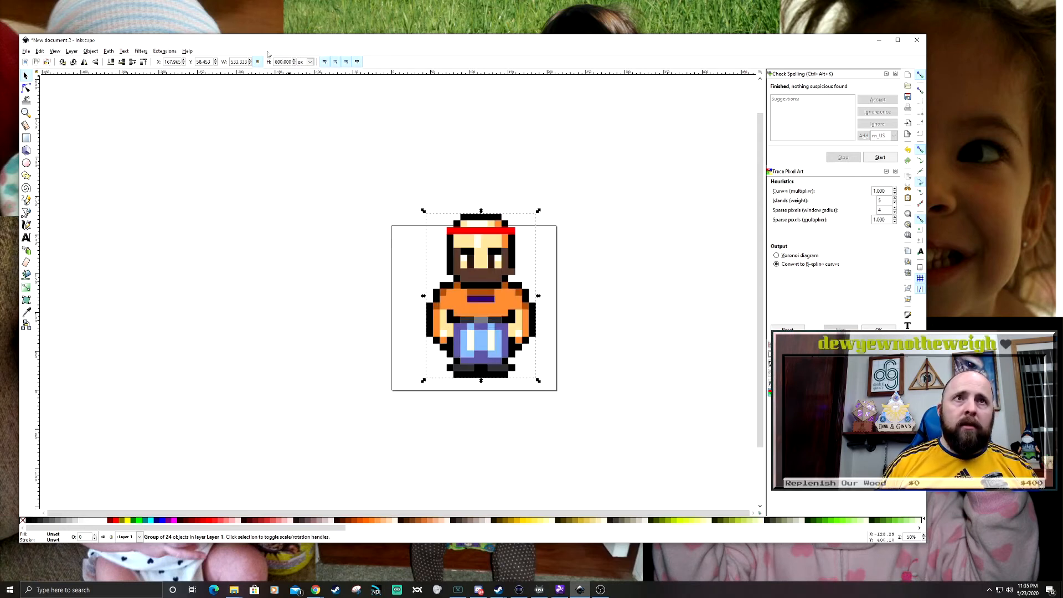
# - Centre the enlarged fighter horizontally and vertically relative to the page
pyautogui.moveTo(480, 275)
pyautogui.mouseDown()
pyautogui.moveTo(484, 288)
pyautogui.moveTo(468, 292)
pyautogui.moveTo(483, 285)
pyautogui.mouseUp()
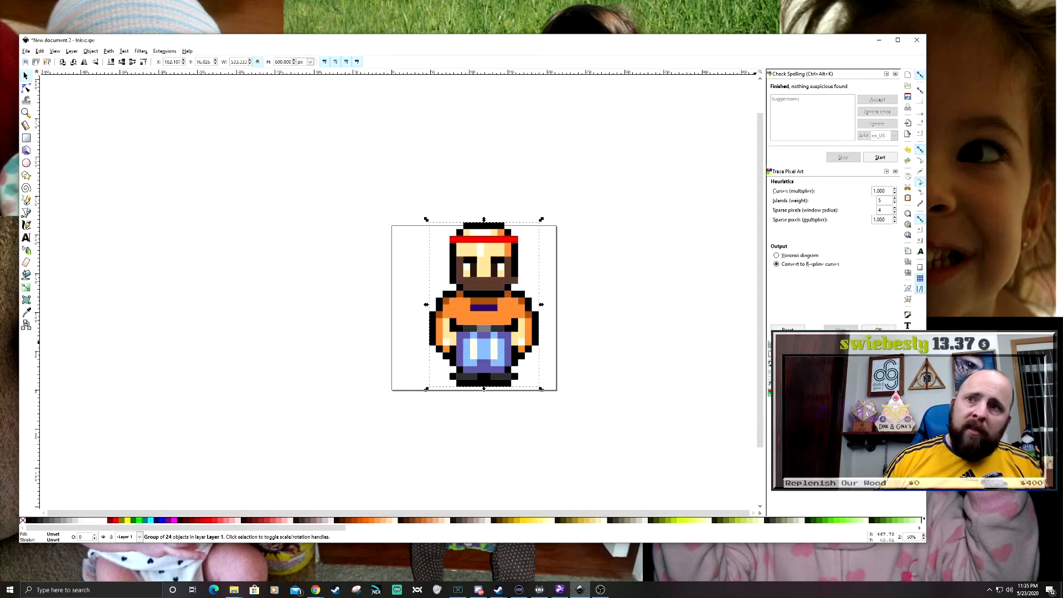
pyautogui.hotkey('ctrl', 'shift', 'a')
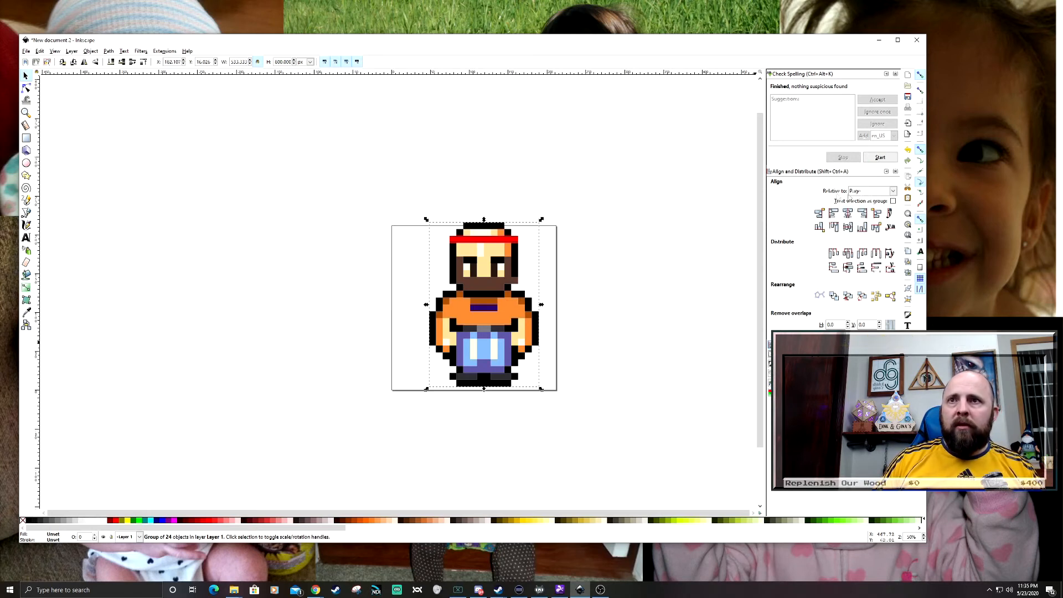
pyautogui.click(849, 214)
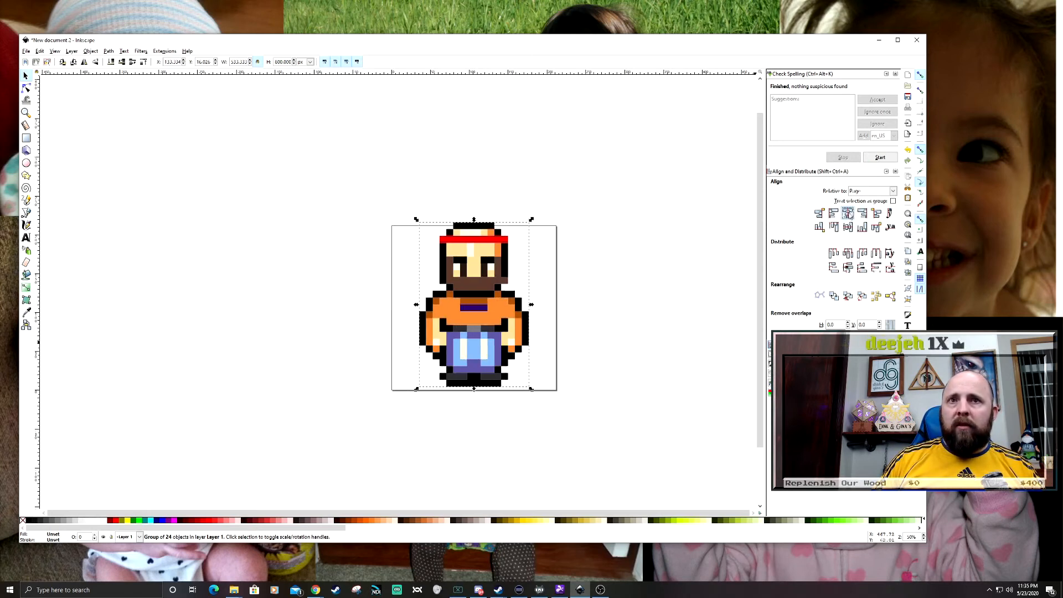
pyautogui.click(847, 227)
pyautogui.click(537, 279)
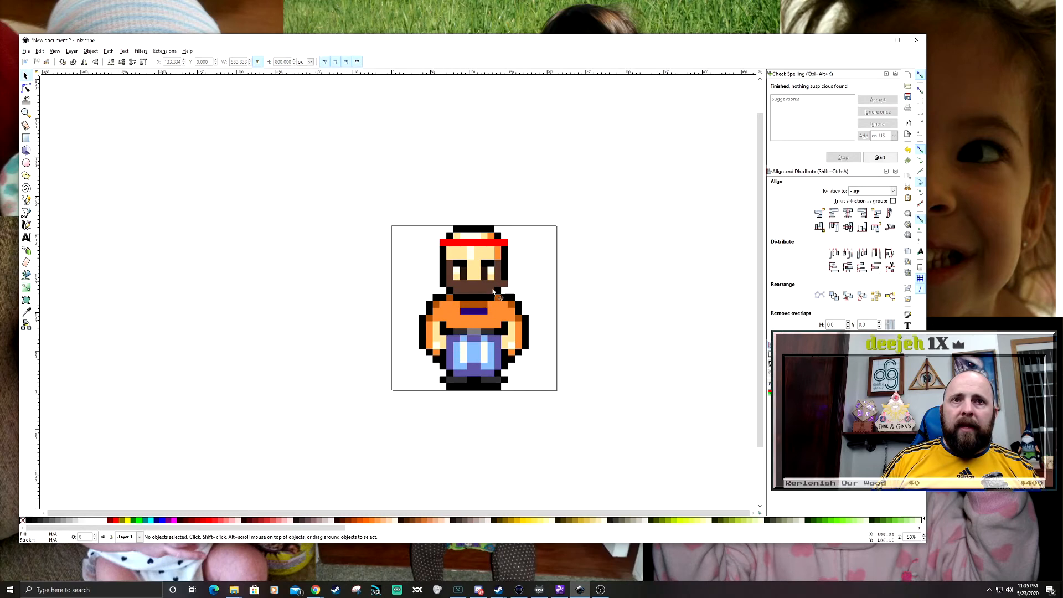
# - Examine the fighter's beard, face and outline up close, and check how the whole figure fits the page
pyautogui.scroll(1, 465, 287)
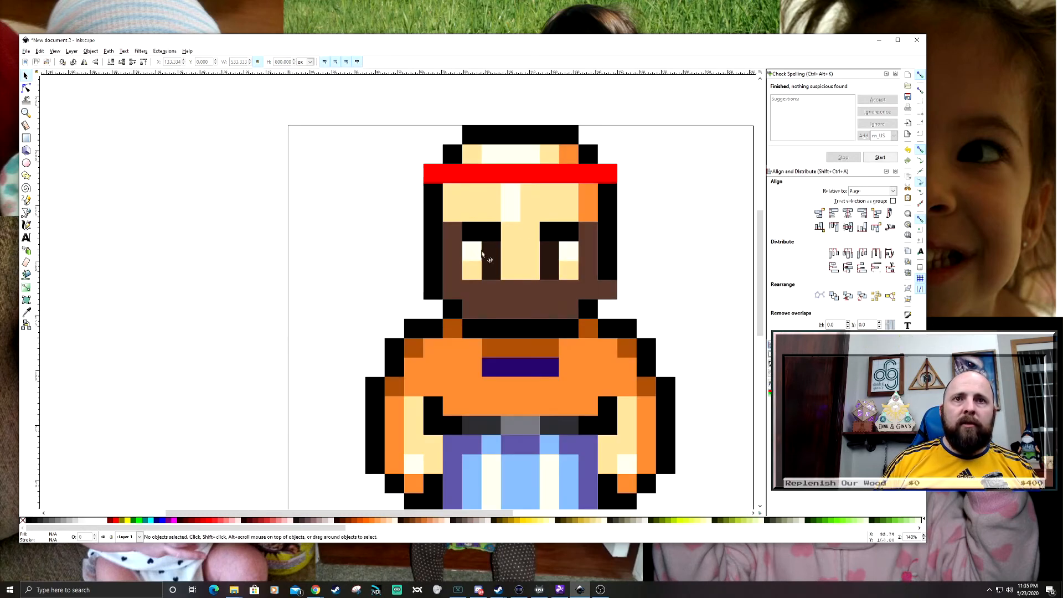
pyautogui.scroll(3, 564, 282)
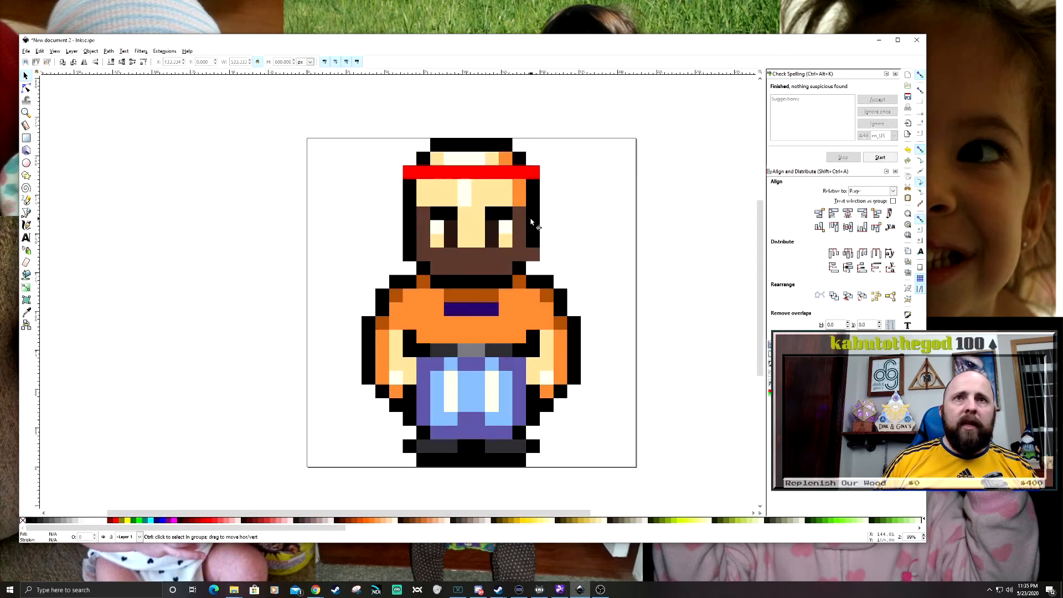
pyautogui.scroll(9, 558, 237)
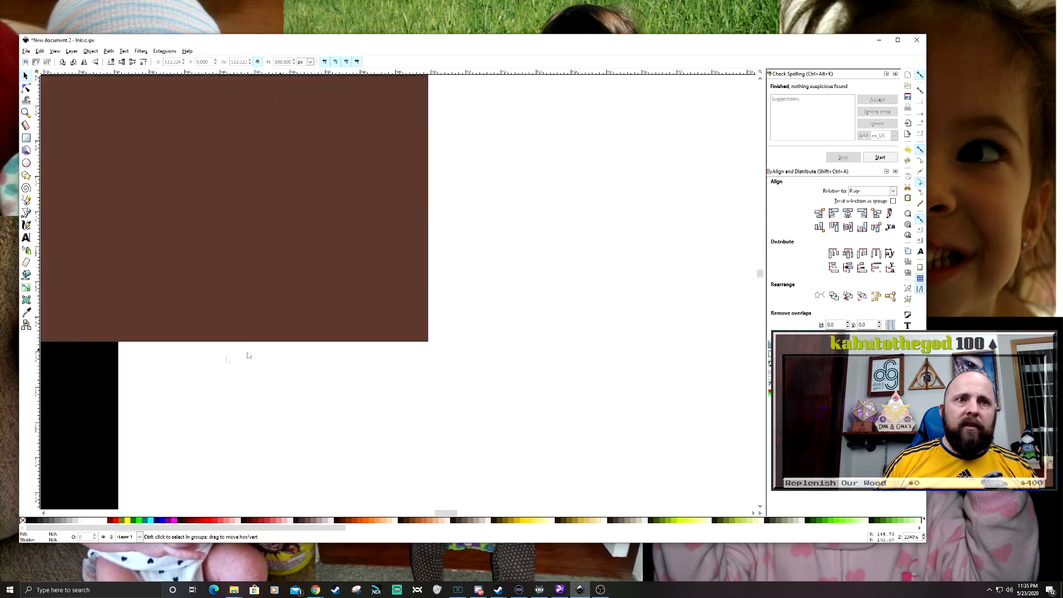
pyautogui.scroll(-5, 437, 298)
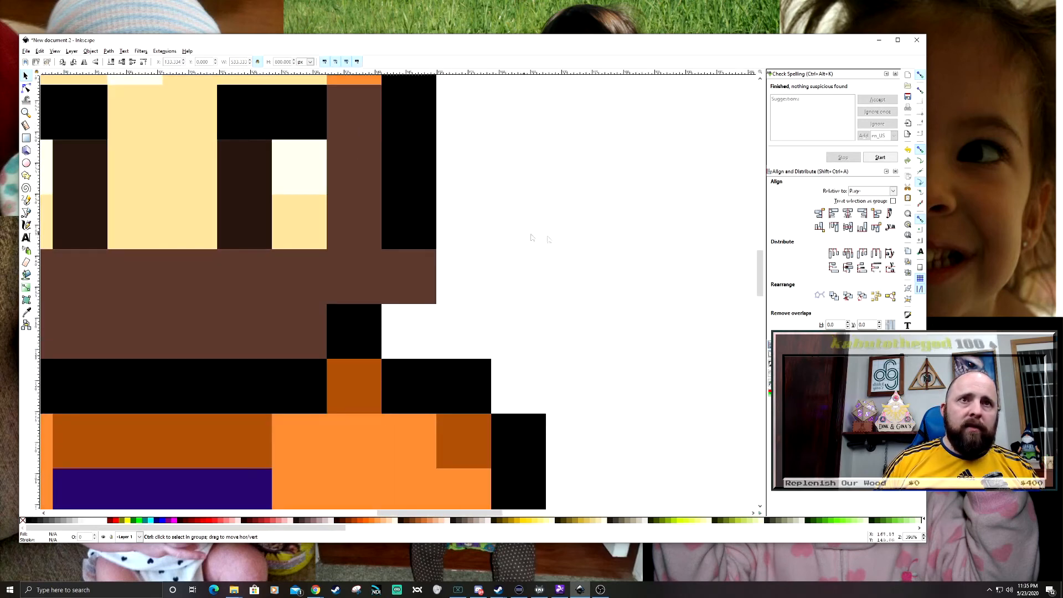
pyautogui.scroll(-4, 503, 237)
pyautogui.moveTo(617, 246); pyautogui.dragTo(624, 276)
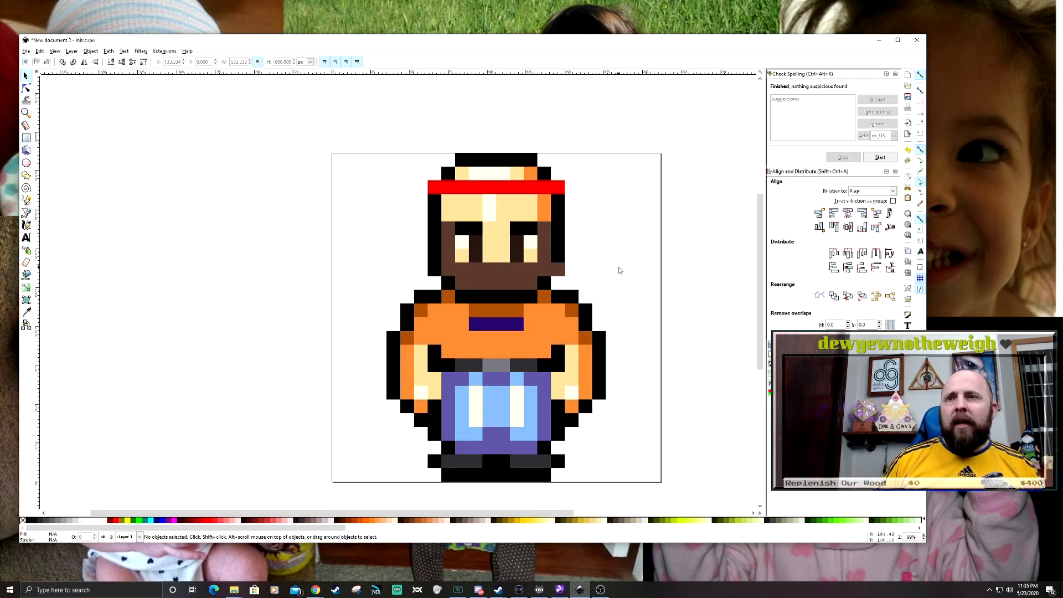
pyautogui.moveTo(618, 269); pyautogui.dragTo(608, 264)
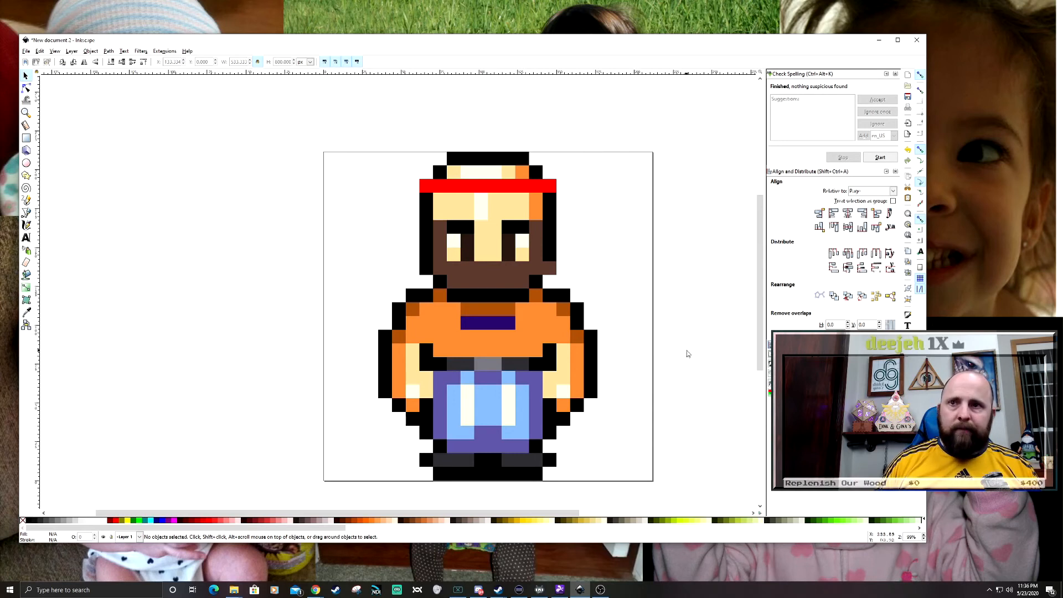
# - Open the PNG export settings and set the export area to the whole page
pyautogui.hotkey('ctrl', 'shift', 'e')
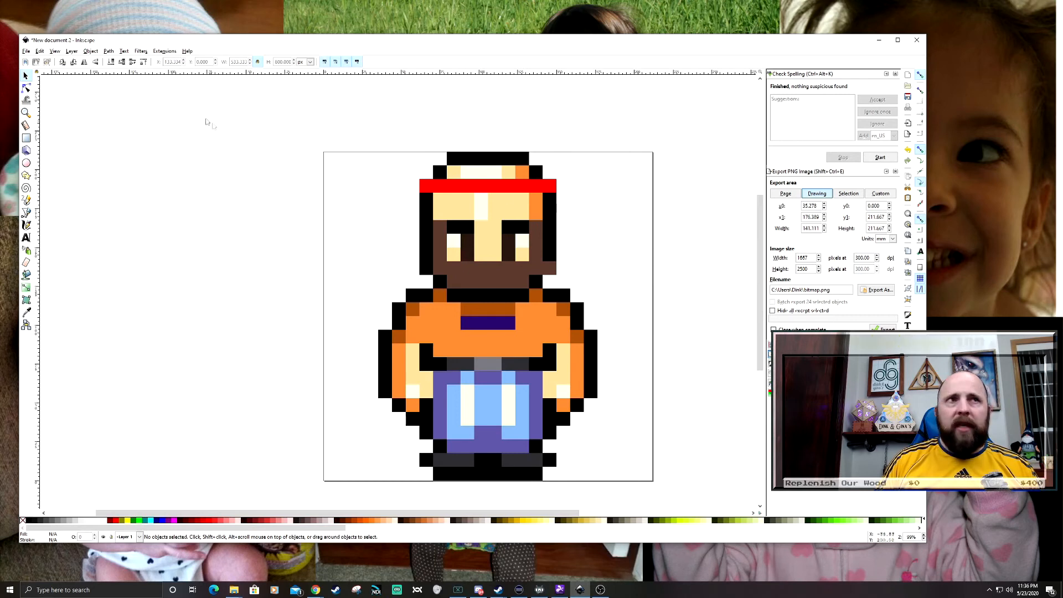
pyautogui.click(26, 51)
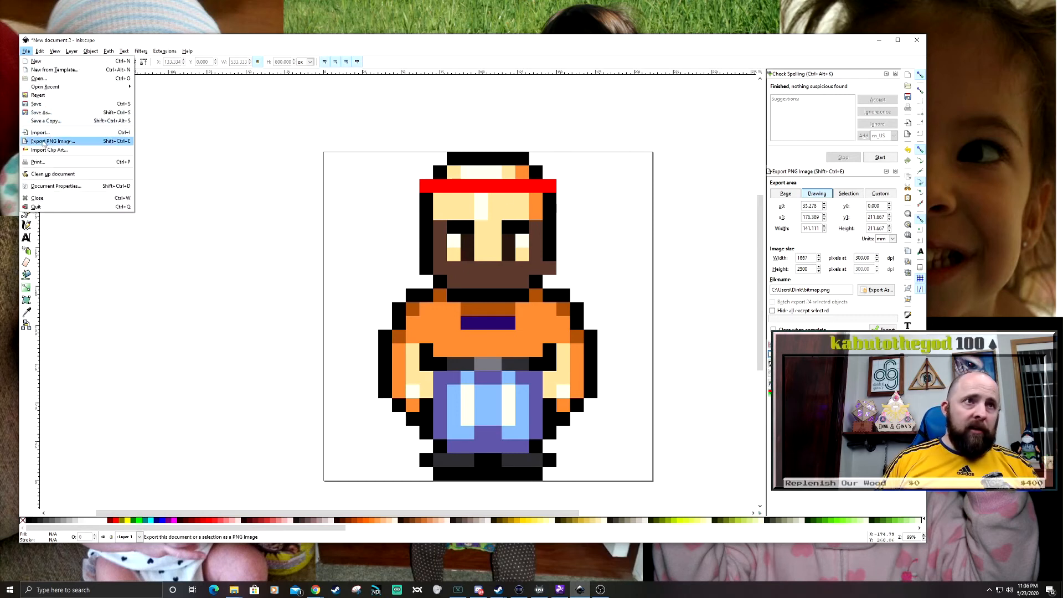
pyautogui.click(59, 143)
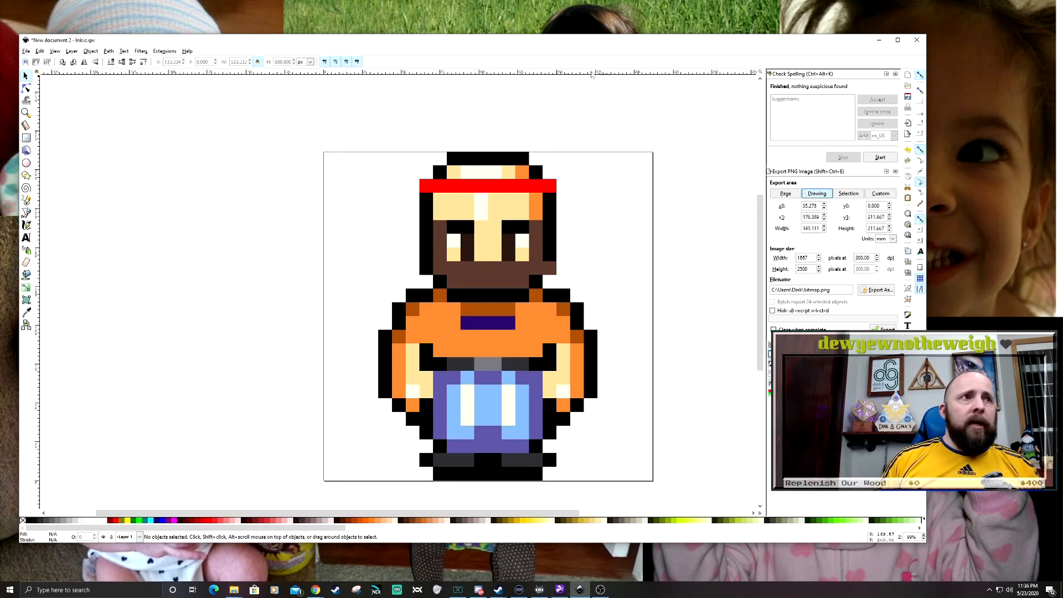
pyautogui.moveTo(651, 42); pyautogui.dragTo(487, 42)
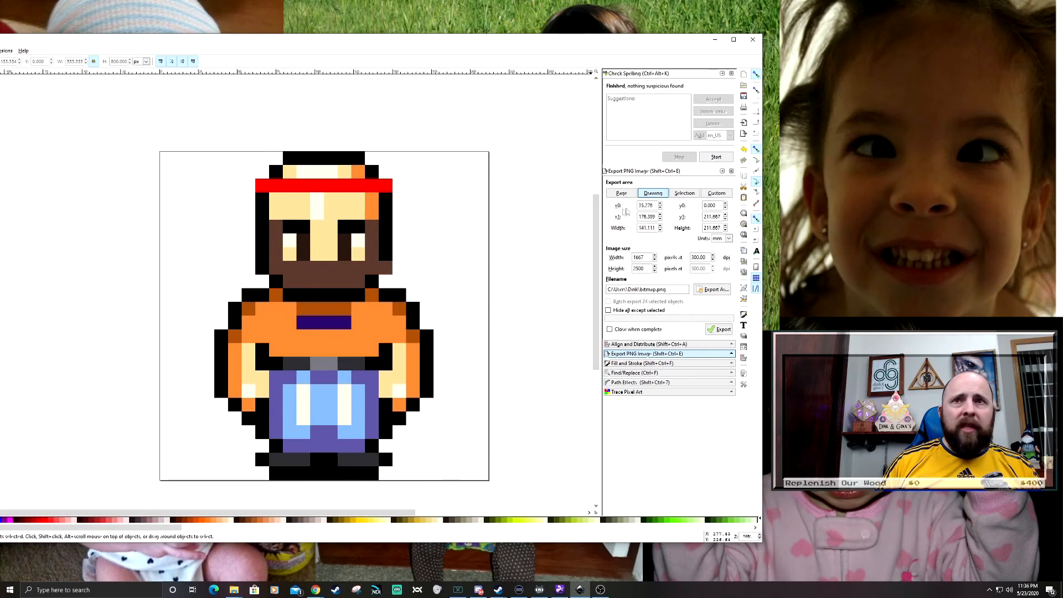
pyautogui.hotkey('ctrl', 'a')
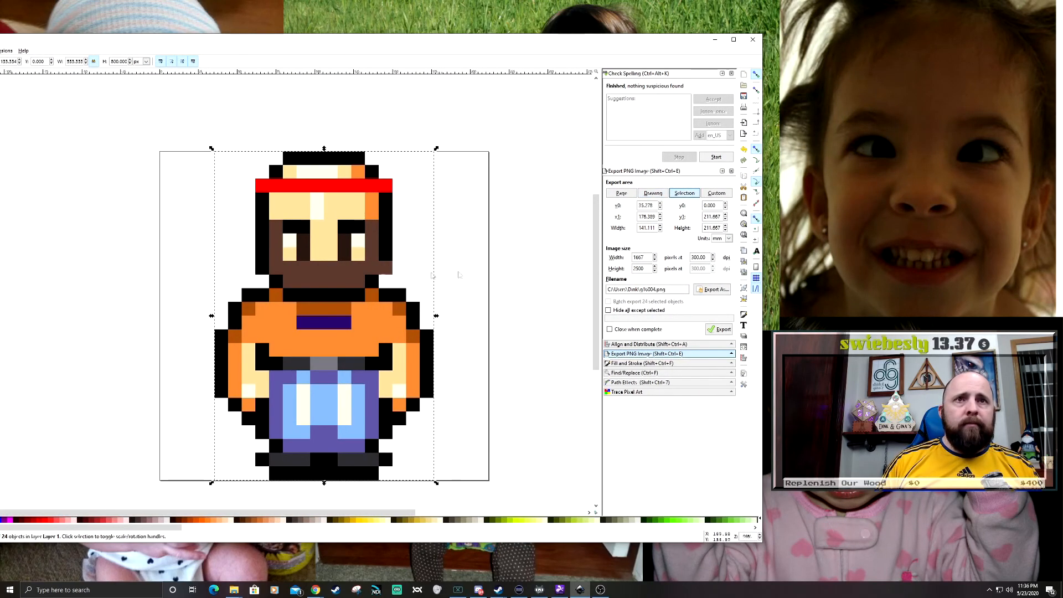
pyautogui.click(661, 359)
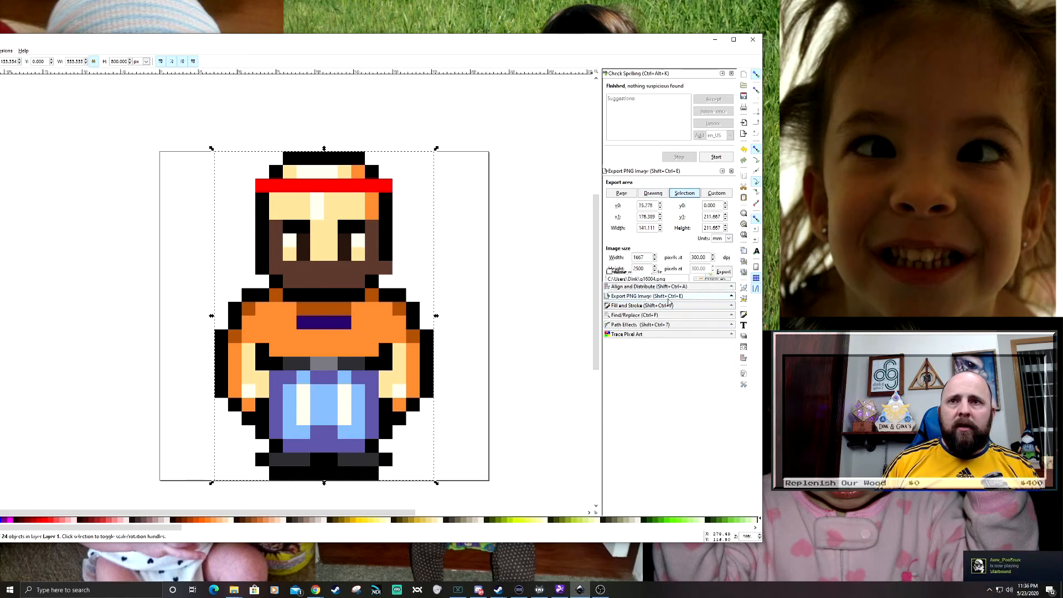
pyautogui.click(620, 193)
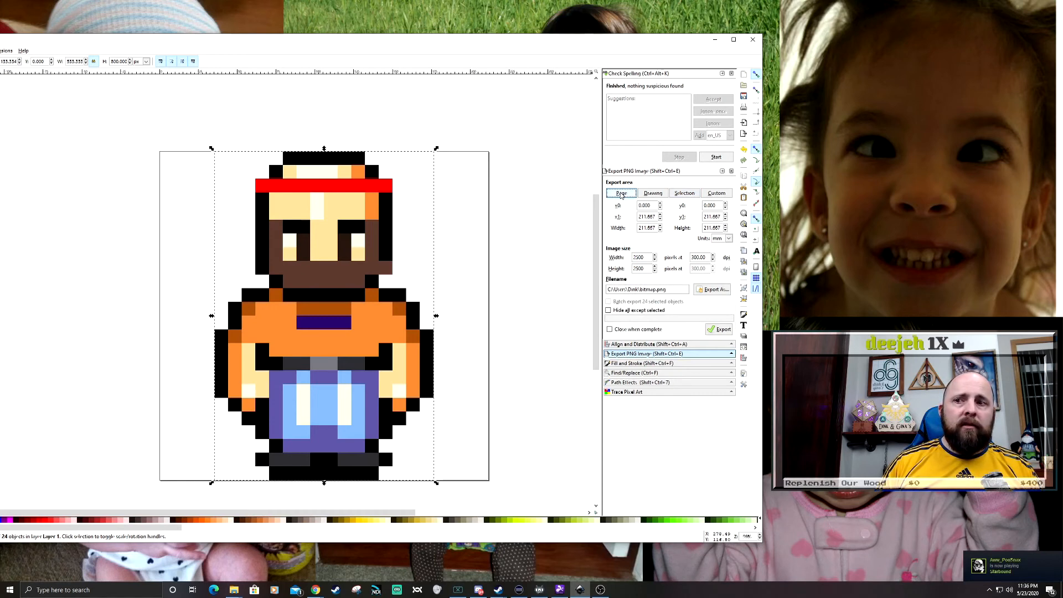
# - Compare the export areas of the drawing, the selection and the page, and deselect the fighter
pyautogui.click(659, 195)
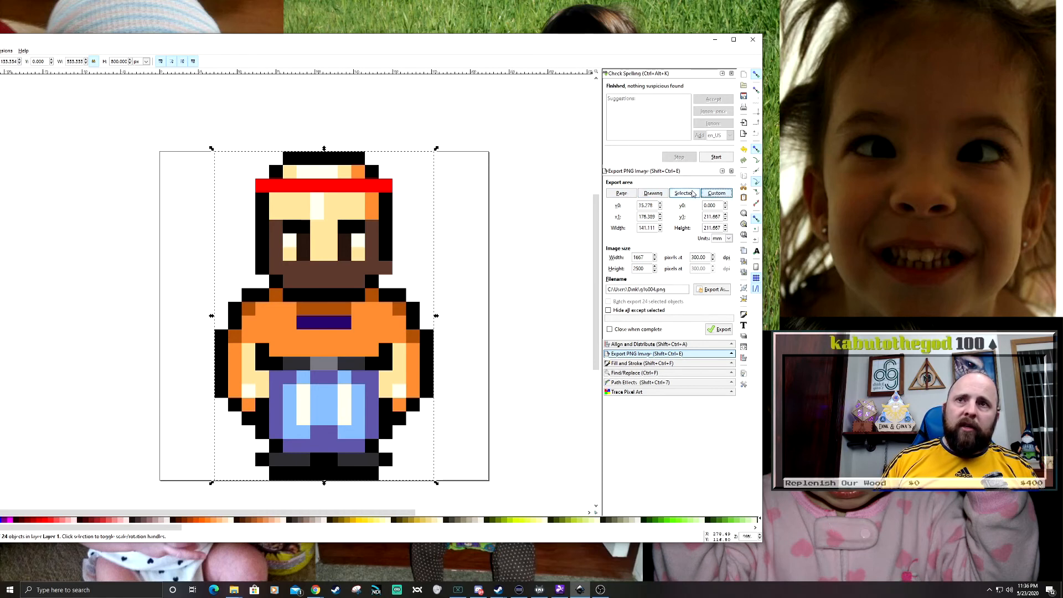
pyautogui.click(635, 197)
pyautogui.click(535, 148)
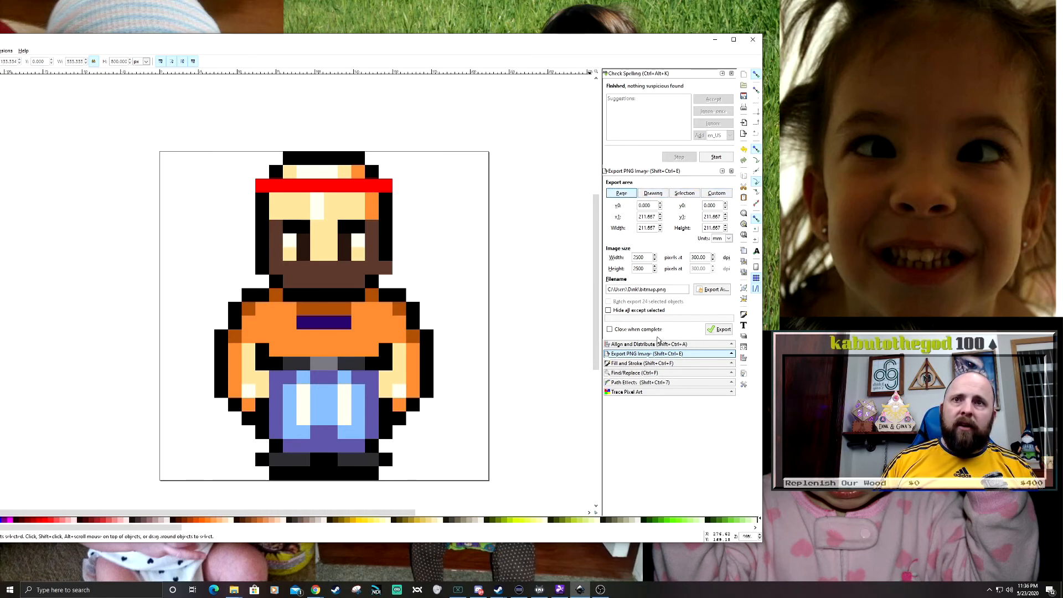
pyautogui.click(464, 200)
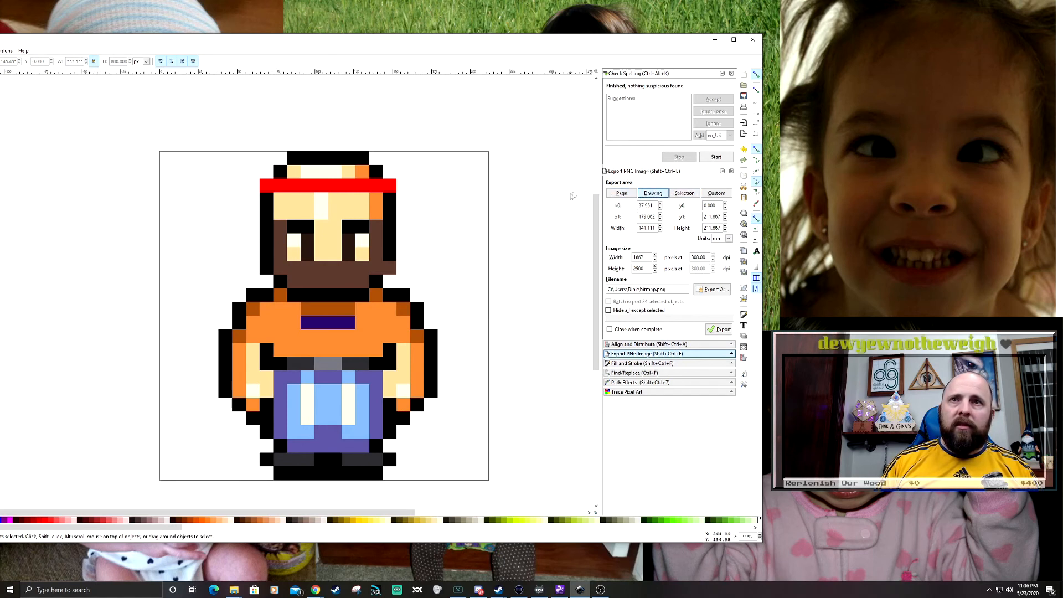
# - Select all the fighter's pieces and centre them horizontally relative to the page
pyautogui.hotkey('ctrl', 'a')
pyautogui.click(647, 344)
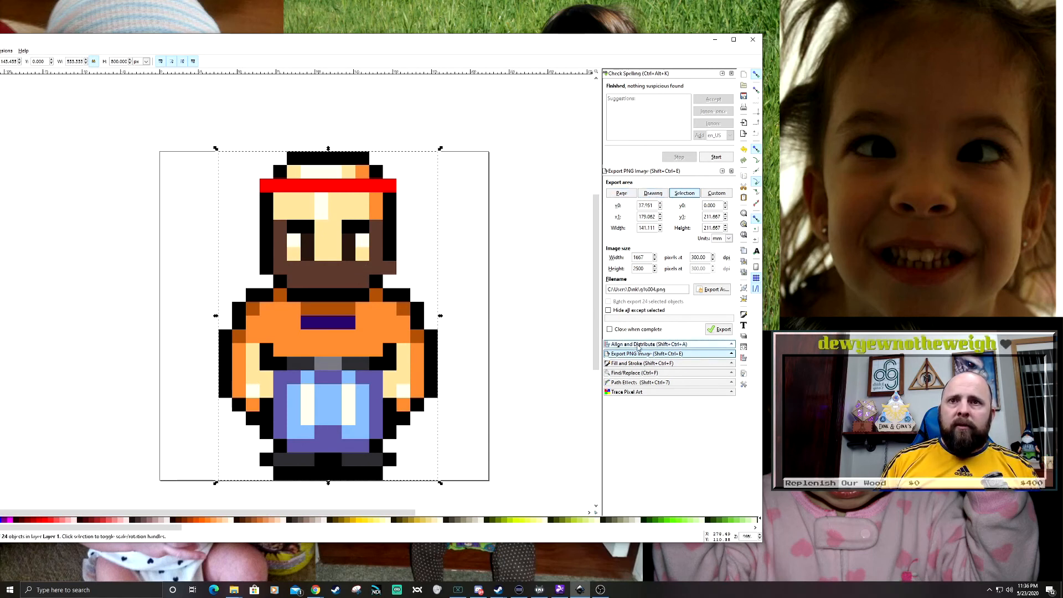
pyautogui.click(684, 213)
# - Export the whole page as a PNG named Dink Front in the Pictures folder
pyautogui.click(642, 353)
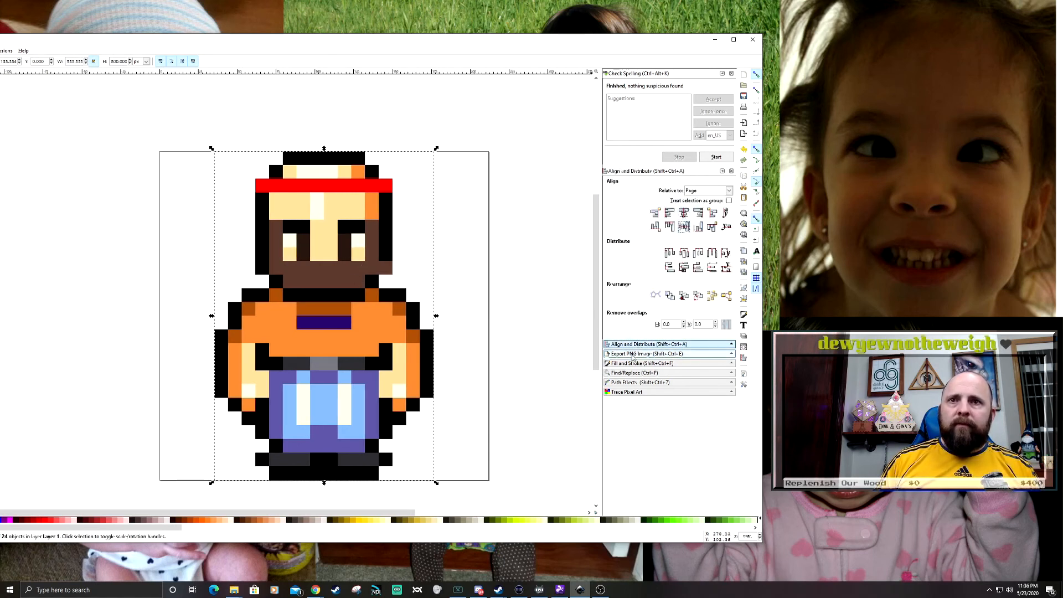
pyautogui.click(626, 193)
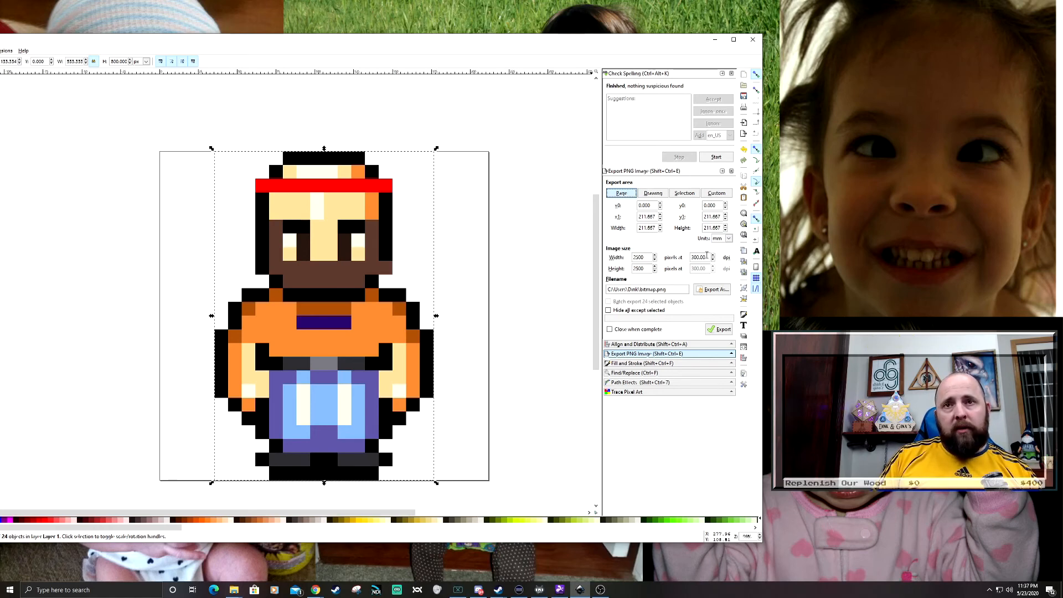
pyautogui.click(712, 289)
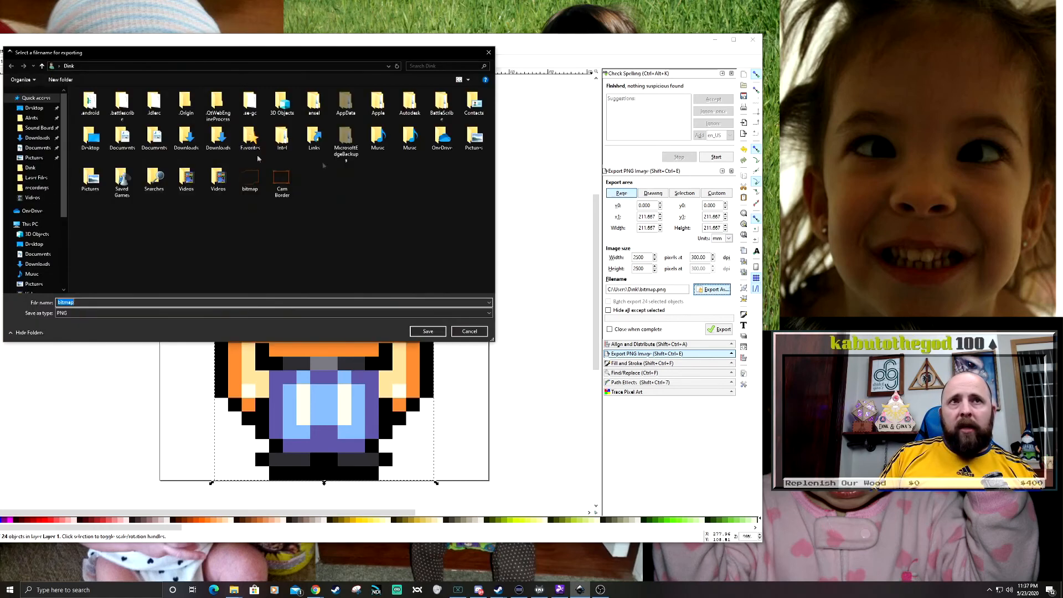
pyautogui.click(33, 157)
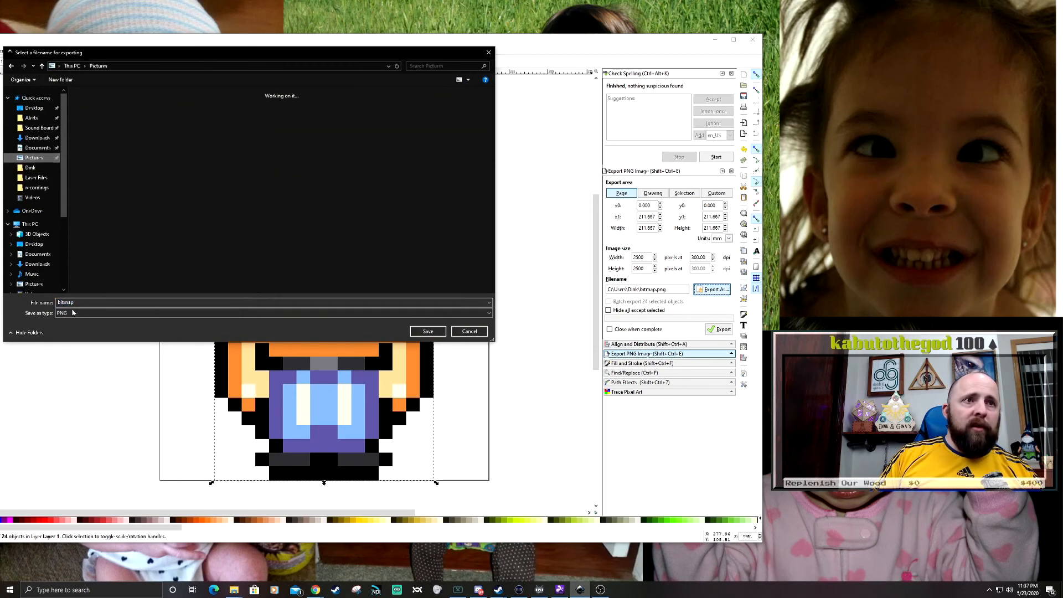
pyautogui.write('Dink')
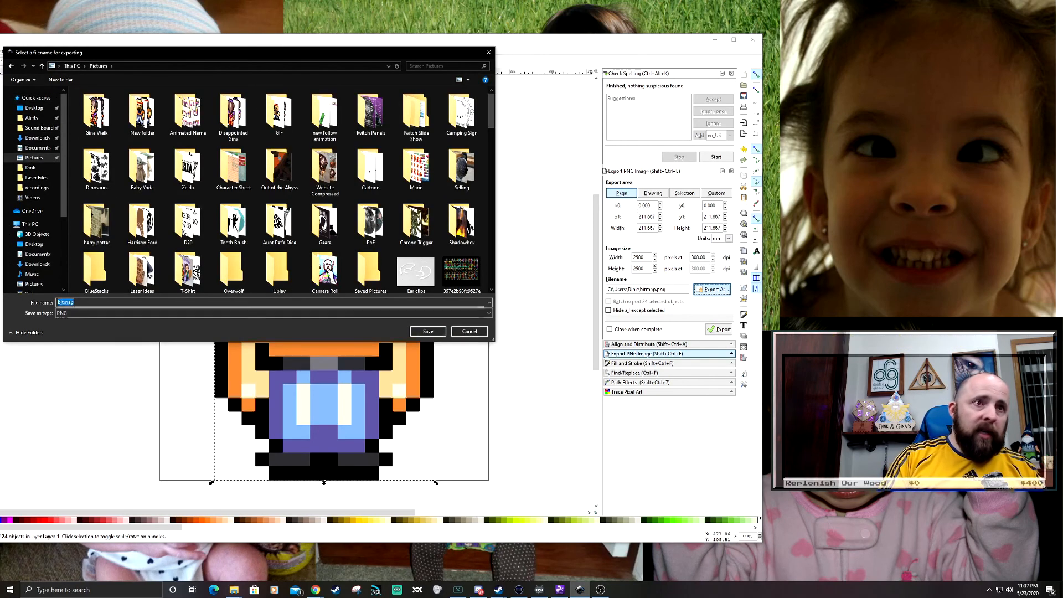
pyautogui.write(' Front')
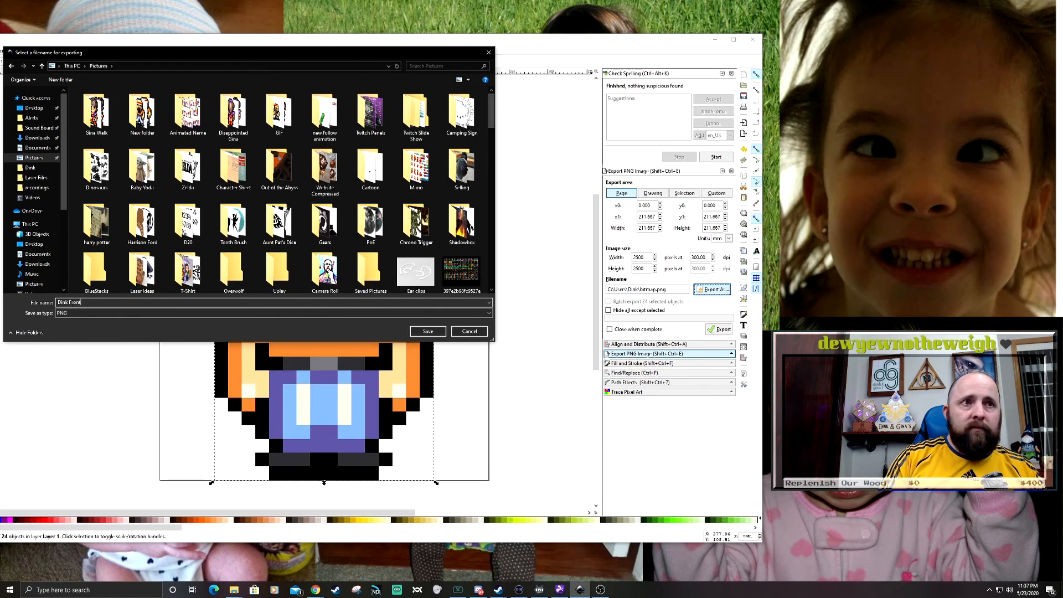
pyautogui.press('Return')
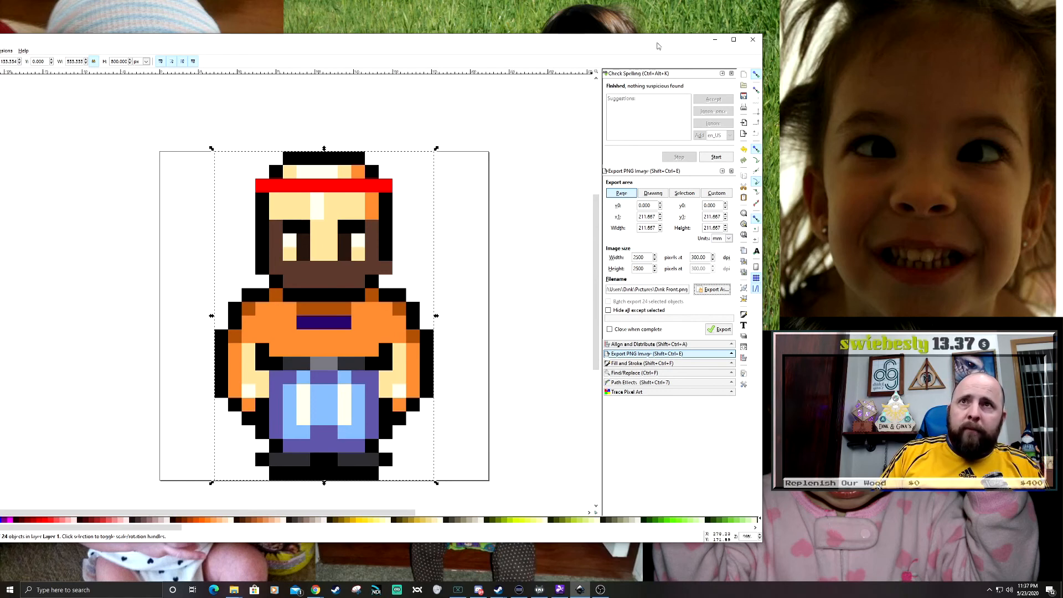
pyautogui.click(533, 176)
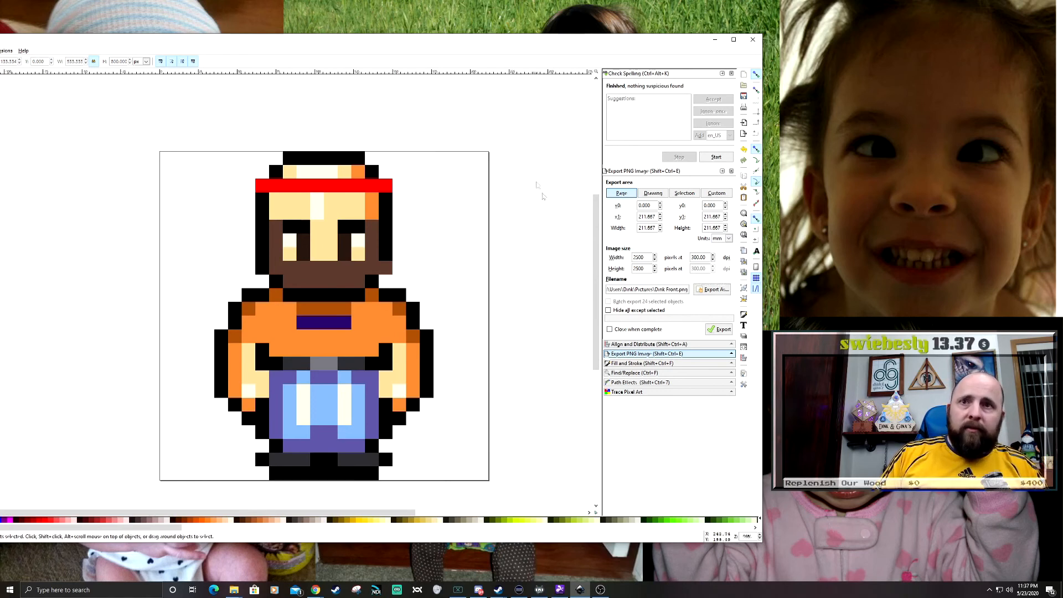
pyautogui.click(720, 332)
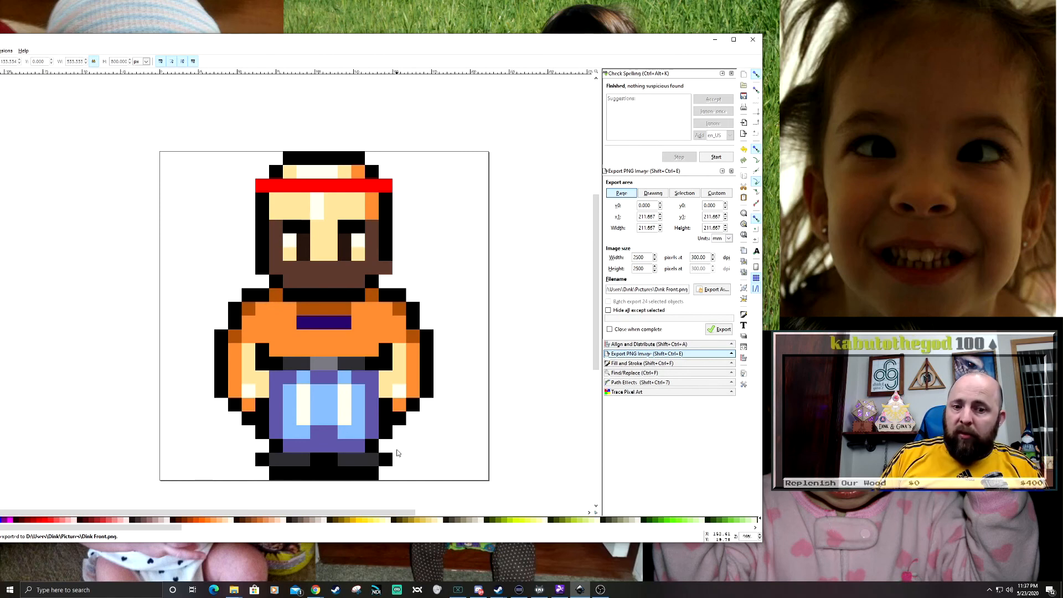
# - Open Dink Front.png from the Pictures folder in File Explorer and enlarge and reposition the Photos window to inspect the fighter
pyautogui.moveTo(239, 592)
pyautogui.rightClick(238, 592)
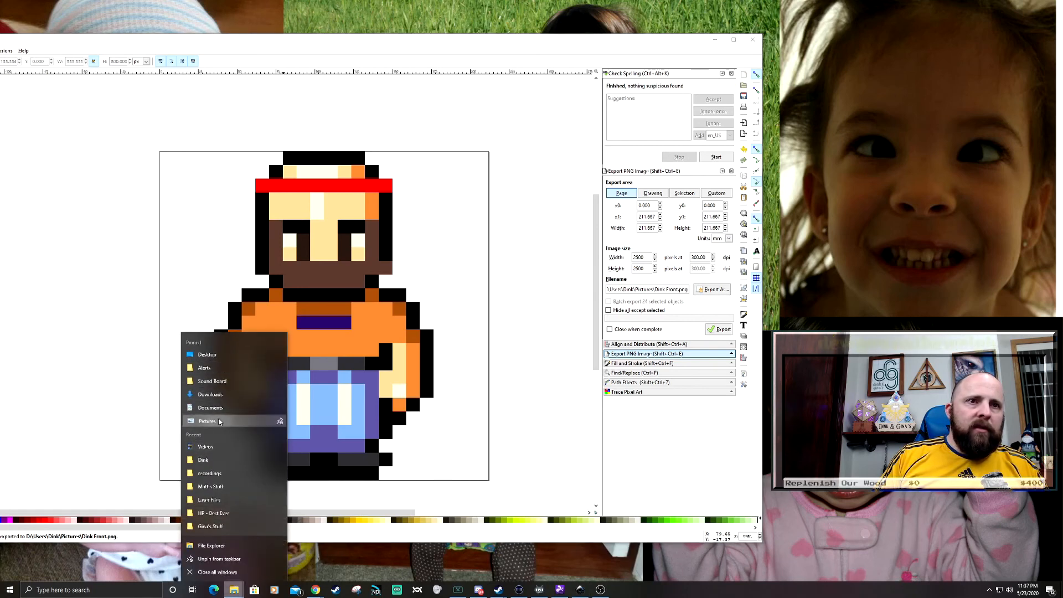
pyautogui.click(244, 421)
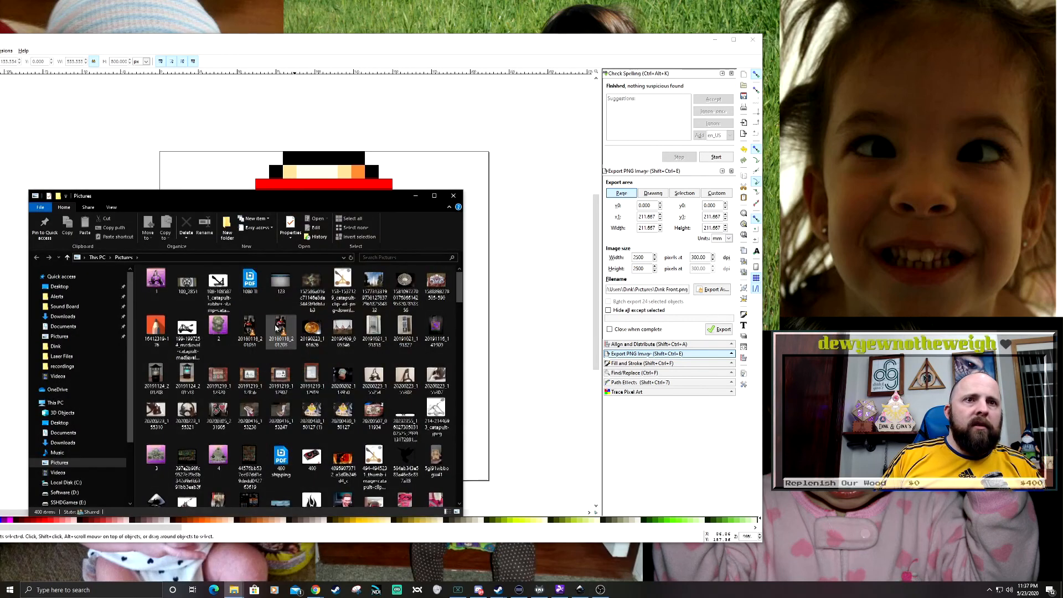
pyautogui.doubleClick(281, 392)
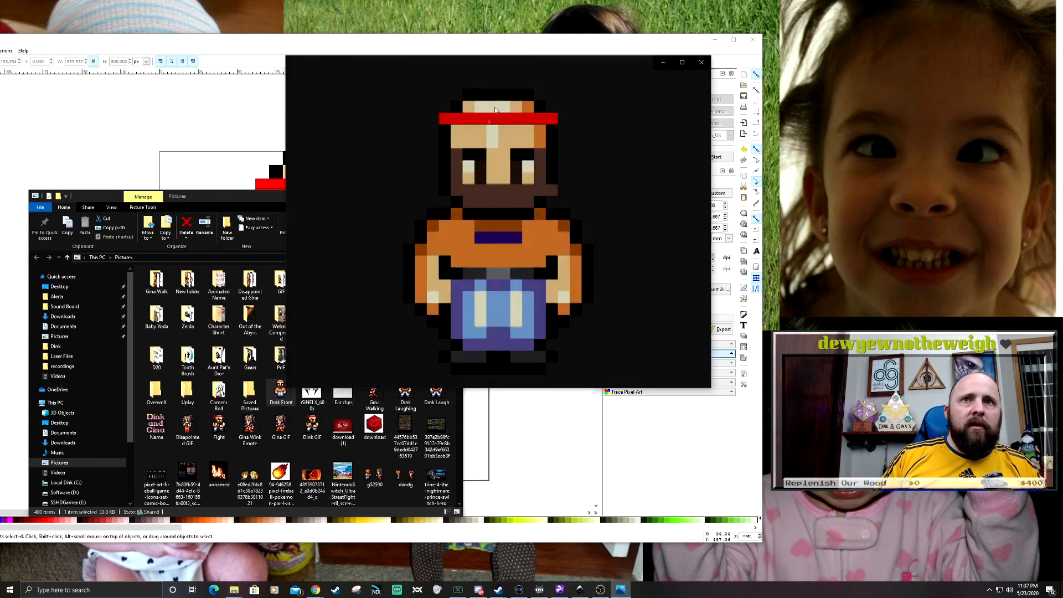
pyautogui.moveTo(601, 386); pyautogui.dragTo(897, 563)
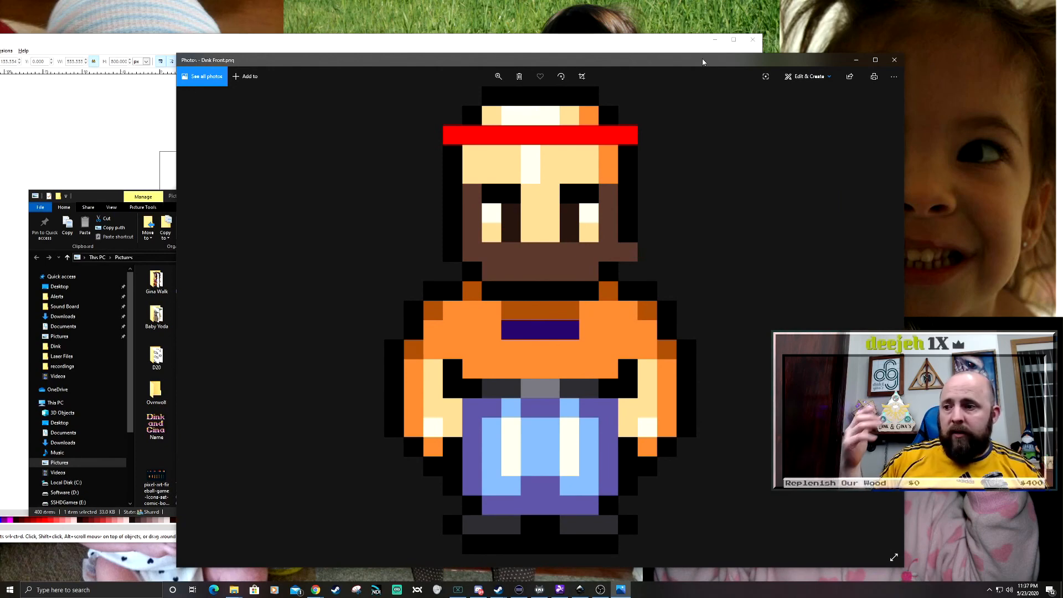
pyautogui.moveTo(731, 60); pyautogui.dragTo(588, 30)
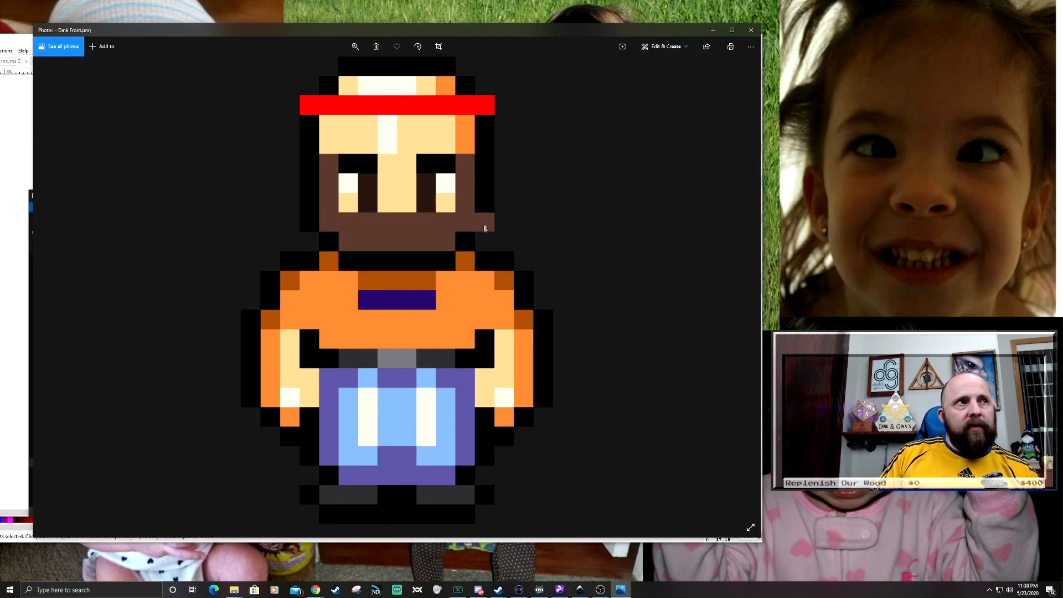